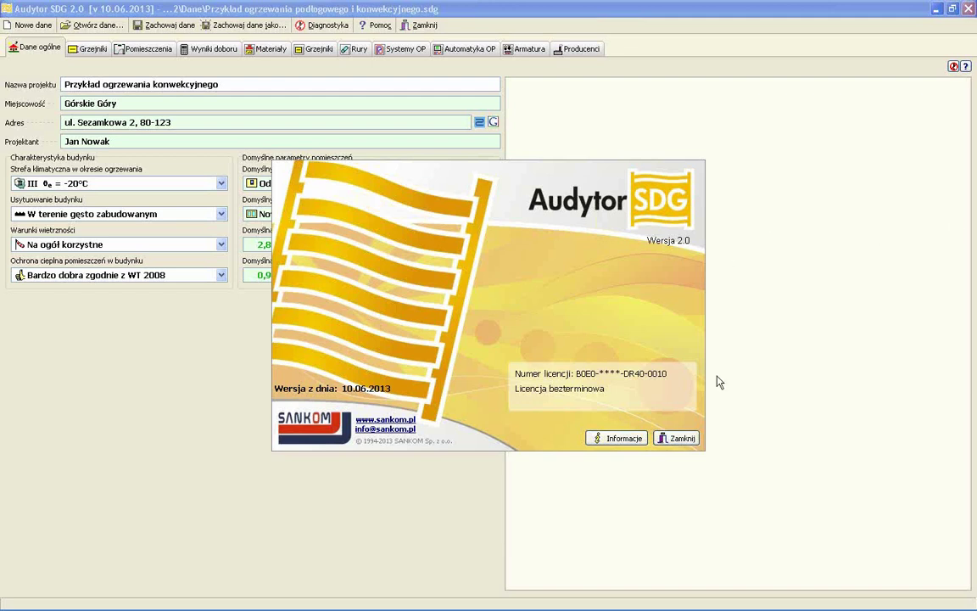
# - Open the project file Przykład ogrzewania konwekcyjnego.sdg without saving the changes to the current project
pyautogui.click(671, 442)
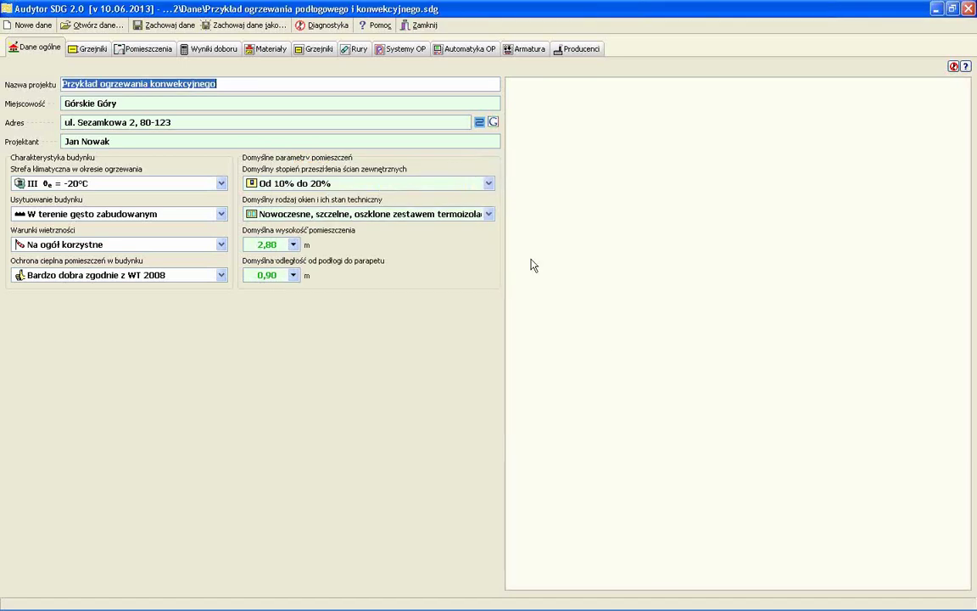
pyautogui.click(75, 26)
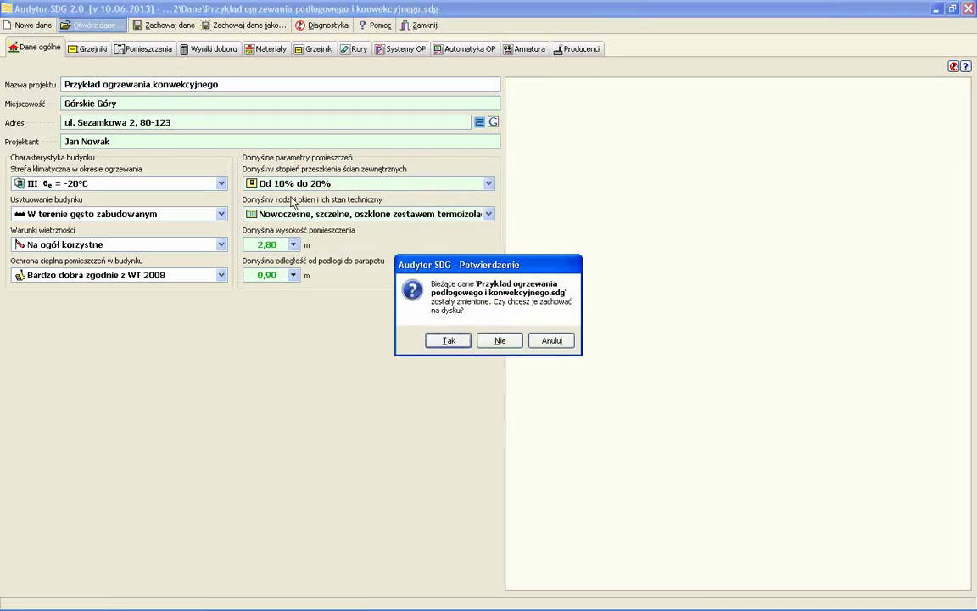
pyautogui.click(450, 310)
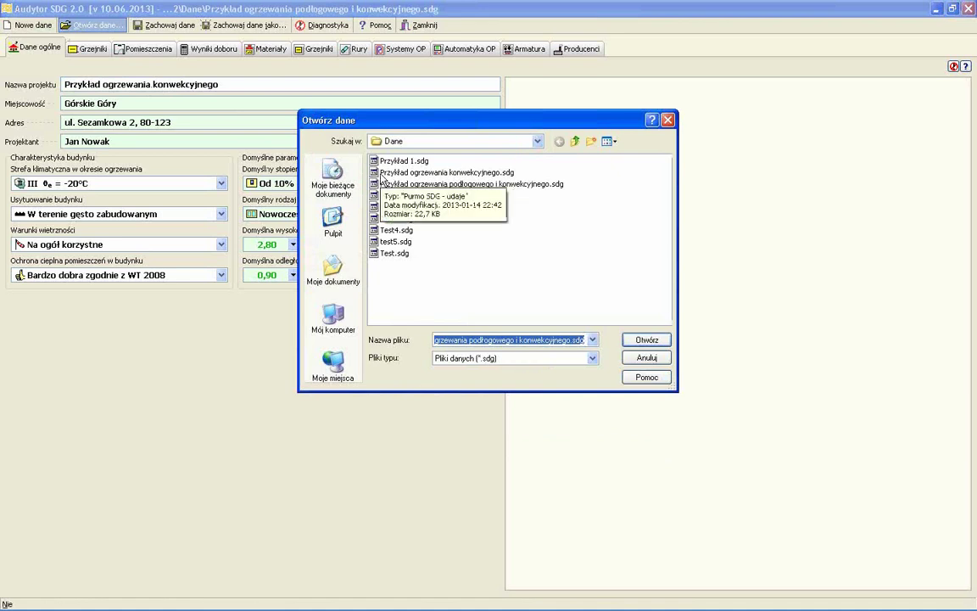
pyautogui.click(386, 173)
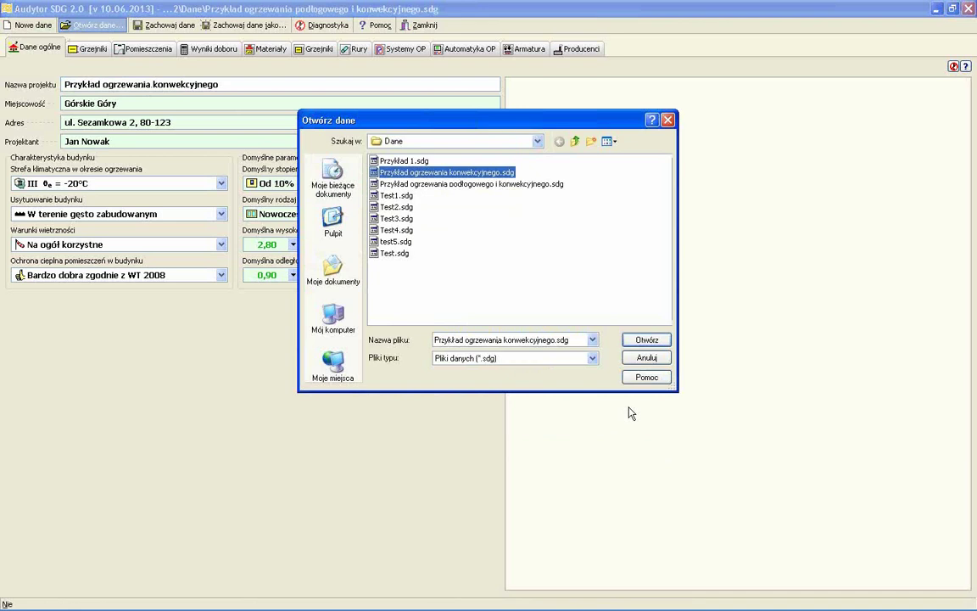
pyautogui.click(640, 345)
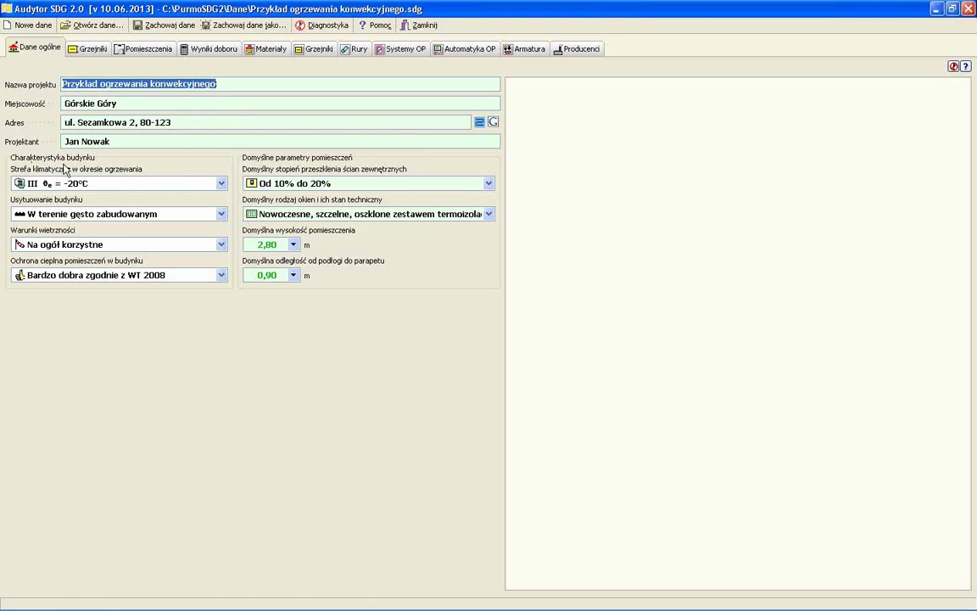
# - Examine the building's climate zone map and the available options for building location and wind conditions
pyautogui.click(222, 183)
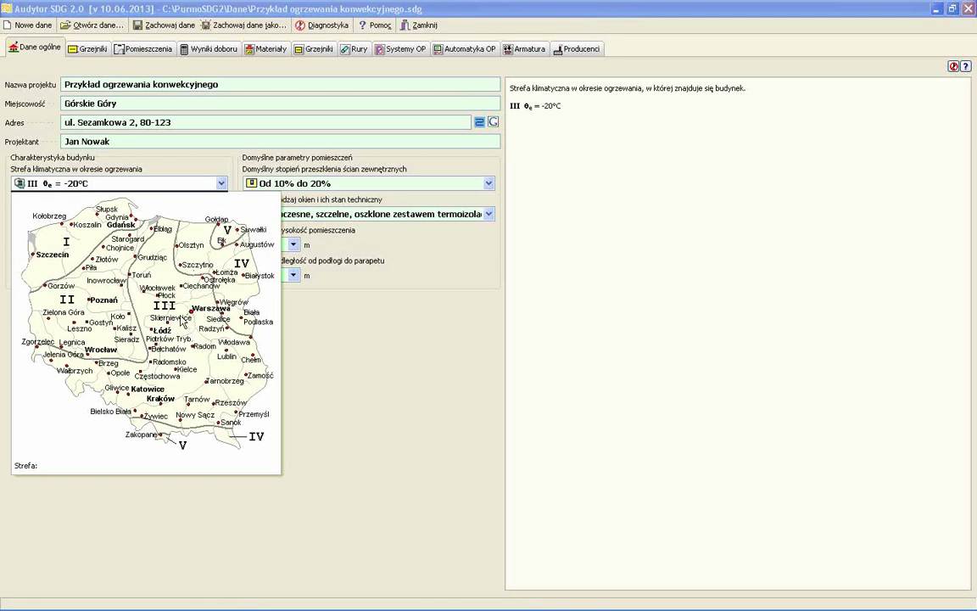
pyautogui.click(157, 141)
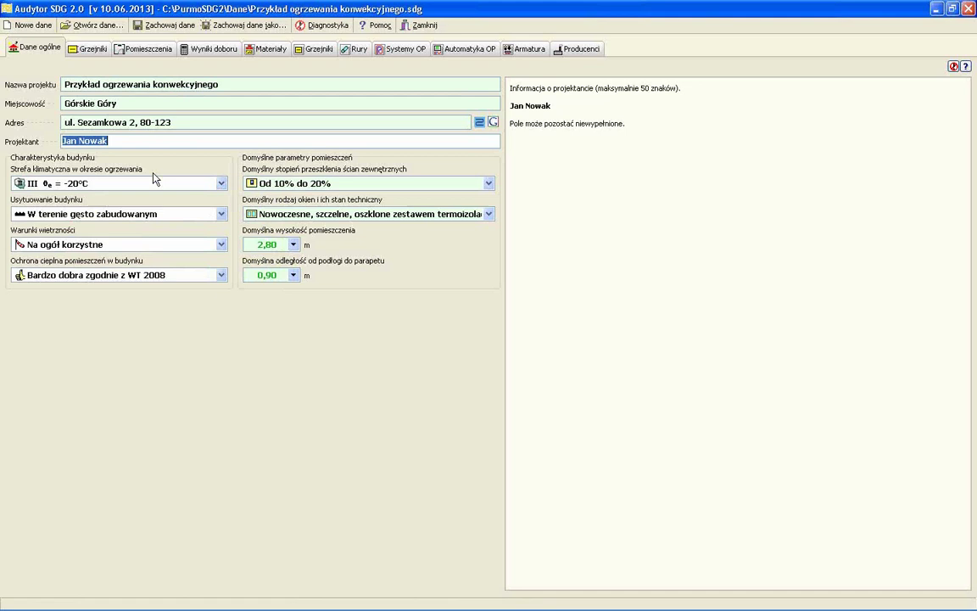
pyautogui.click(150, 217)
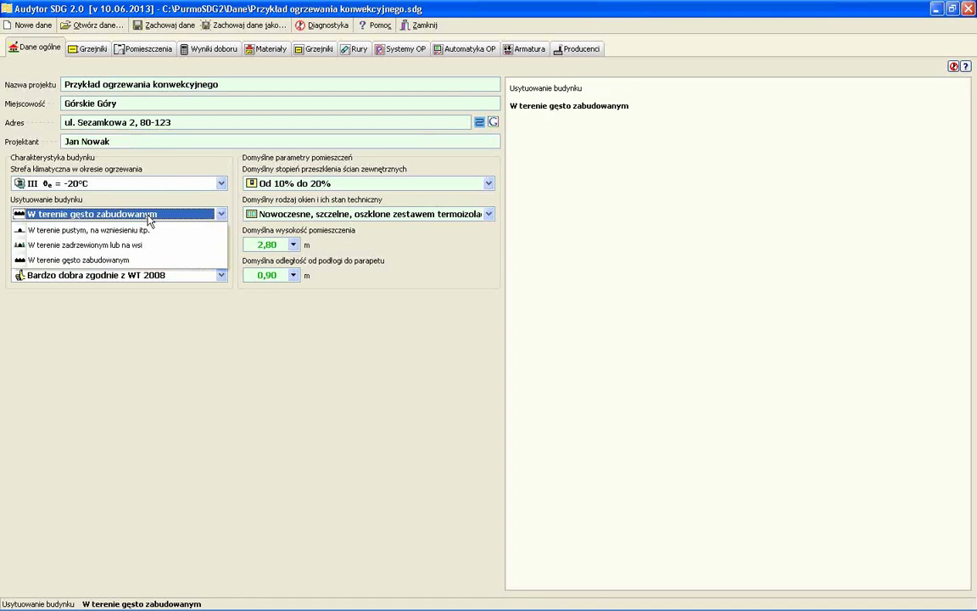
pyautogui.click(162, 139)
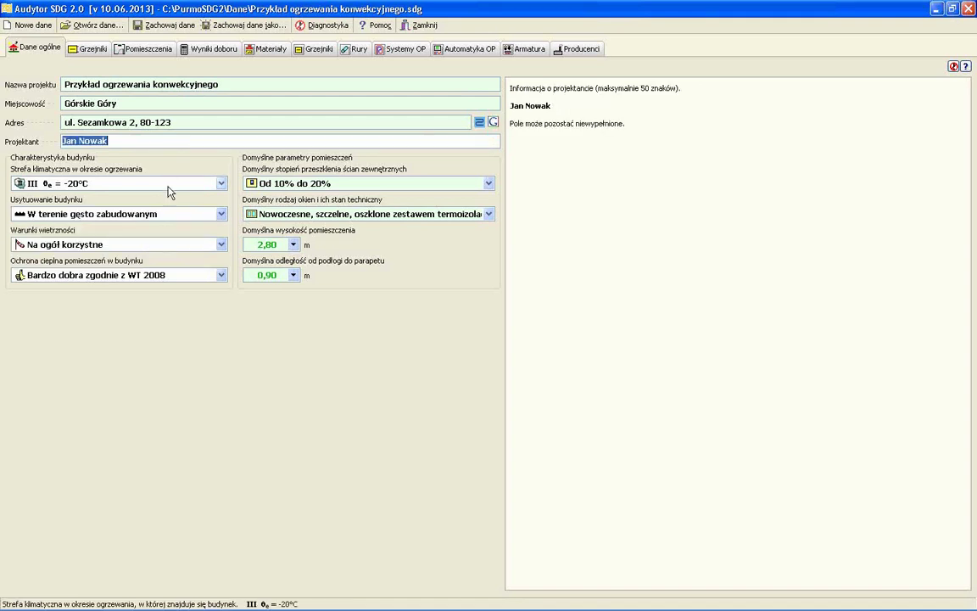
pyautogui.click(166, 246)
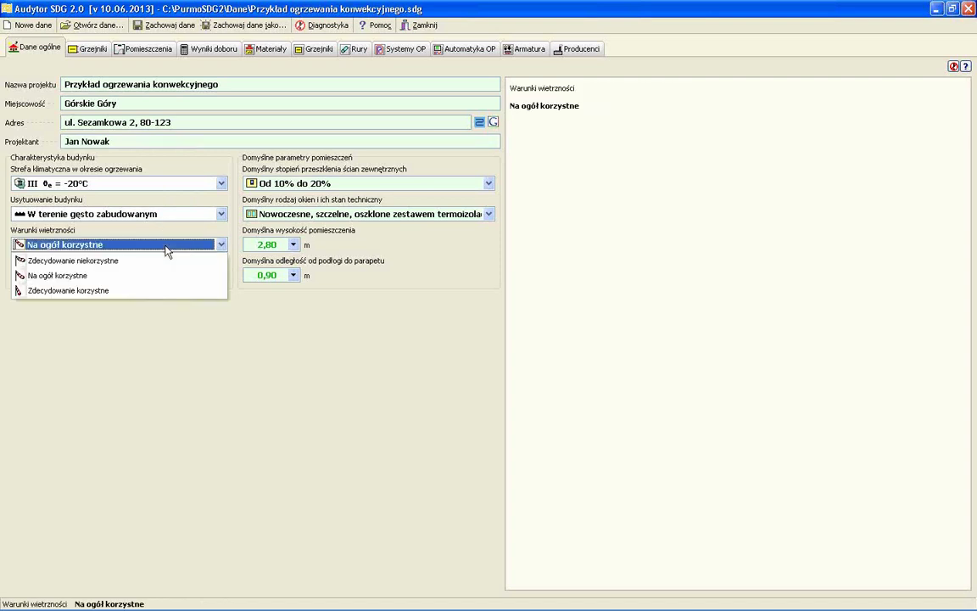
pyautogui.click(167, 142)
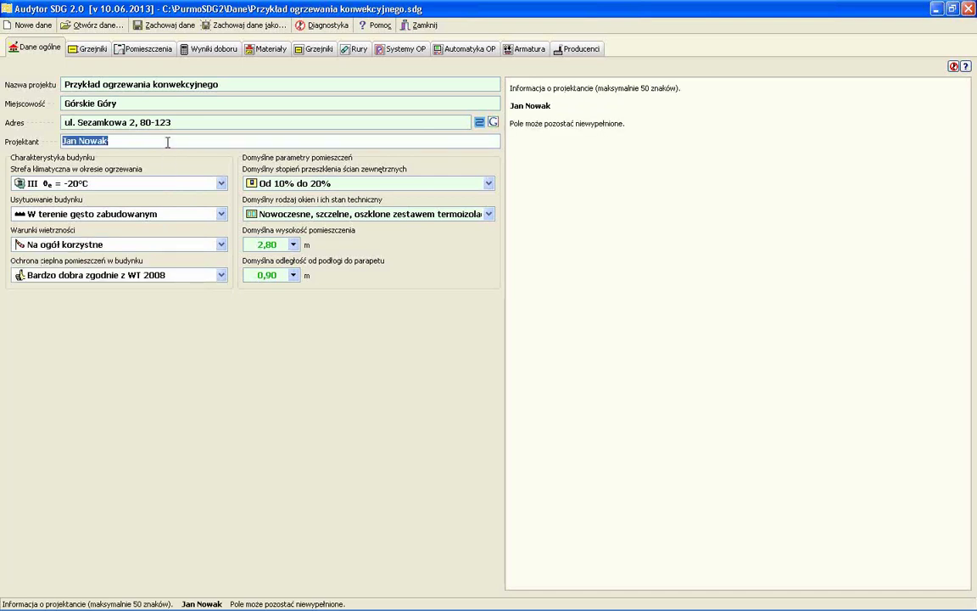
# - Review the room thermal protection standards with their U-values, and check the default room height field's description
pyautogui.click(222, 277)
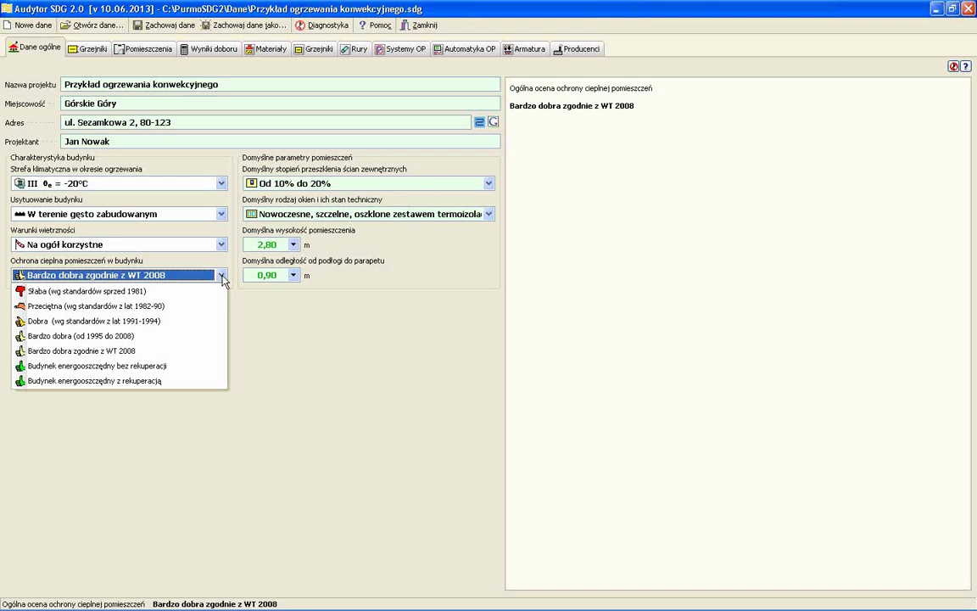
pyautogui.moveTo(85, 371)
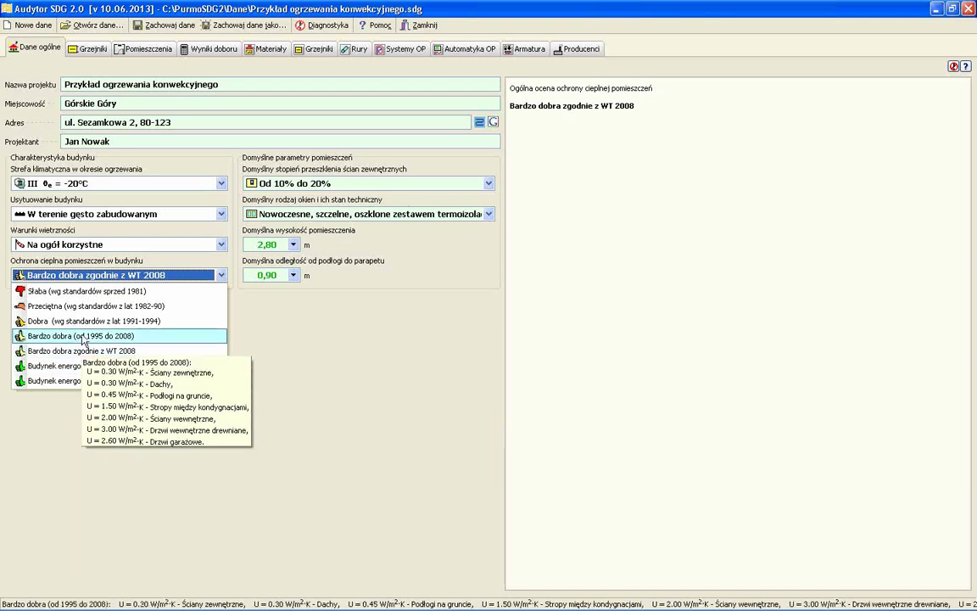
pyautogui.moveTo(84, 320)
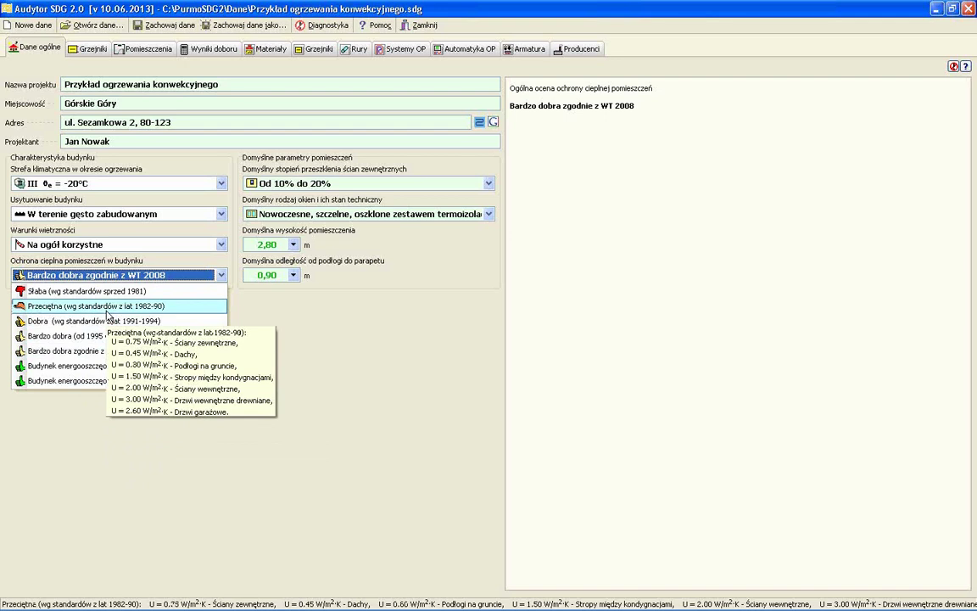
pyautogui.click(163, 137)
pyautogui.click(164, 139)
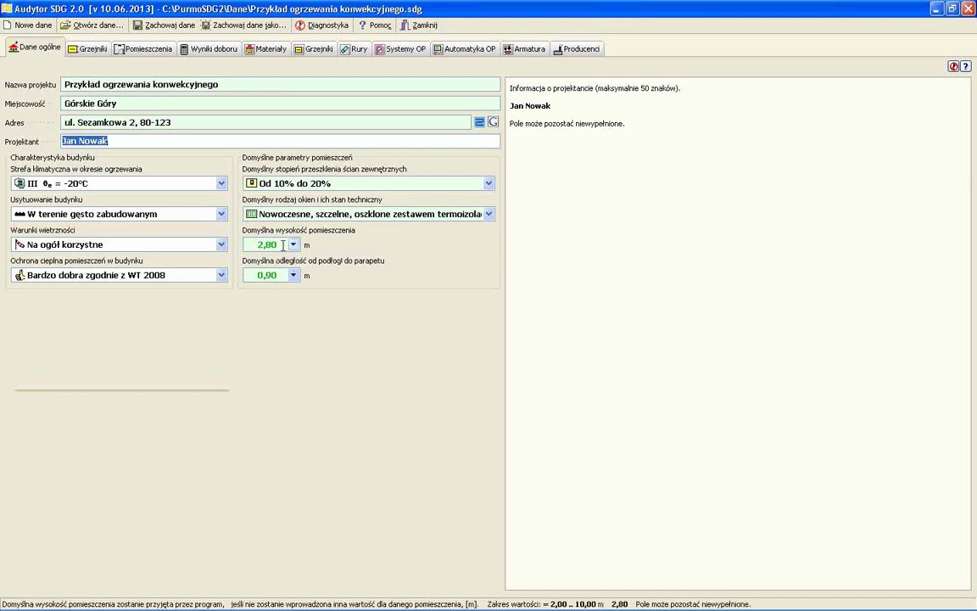
pyautogui.moveTo(282, 244)
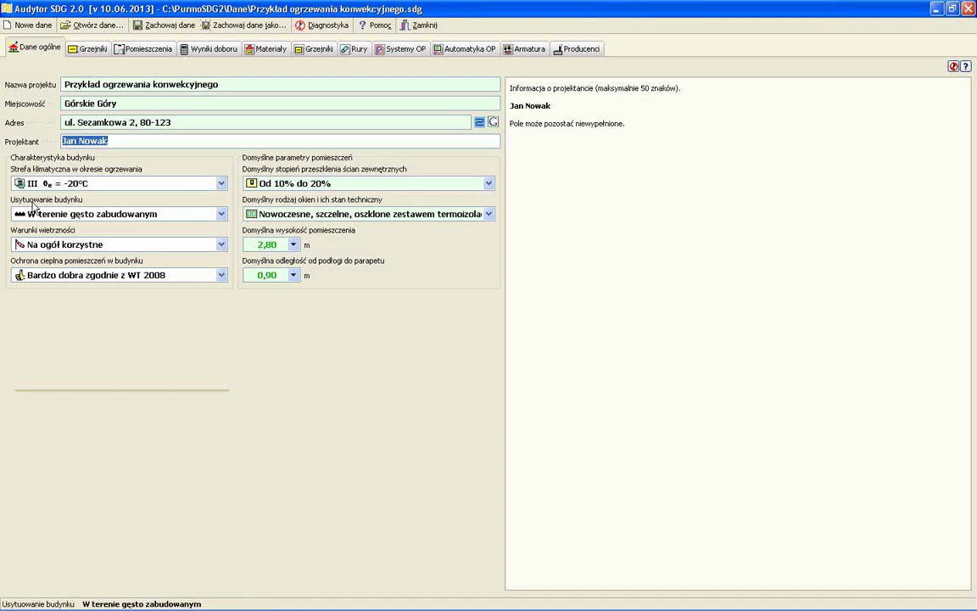
# - Examine the available default heating systems in the radiator data, keeping Tylko konwekcyjne
pyautogui.click(92, 48)
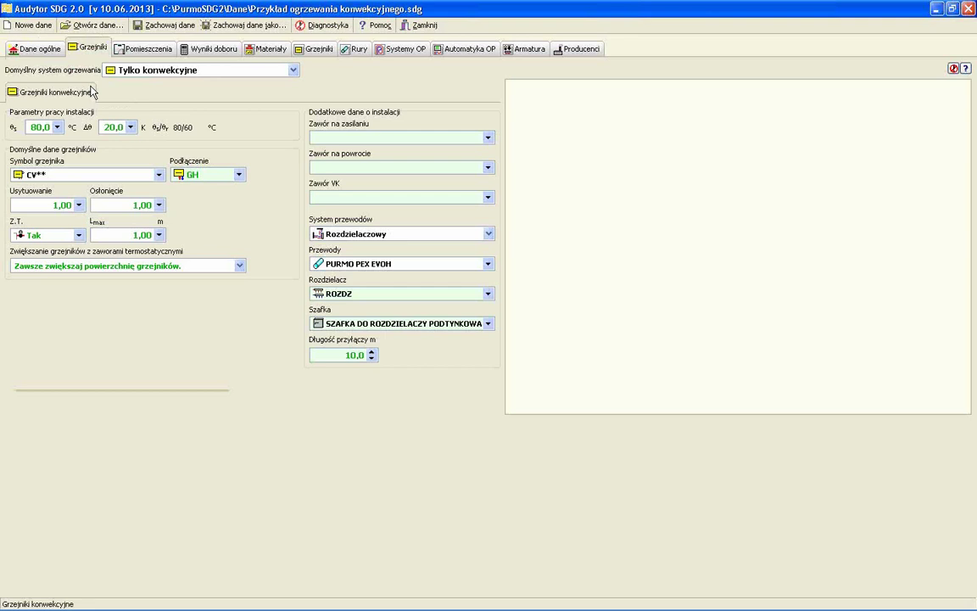
pyautogui.click(293, 71)
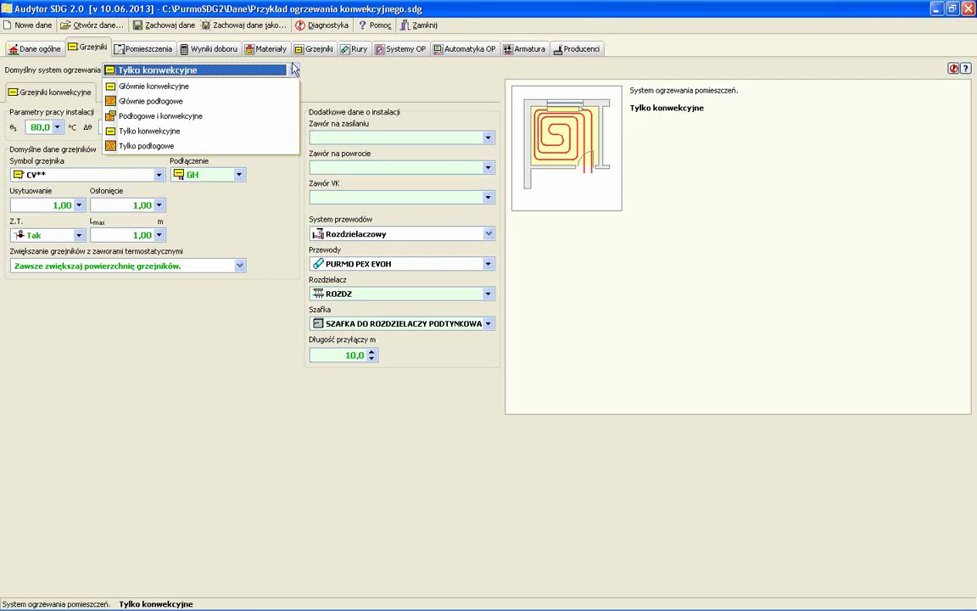
pyautogui.click(328, 81)
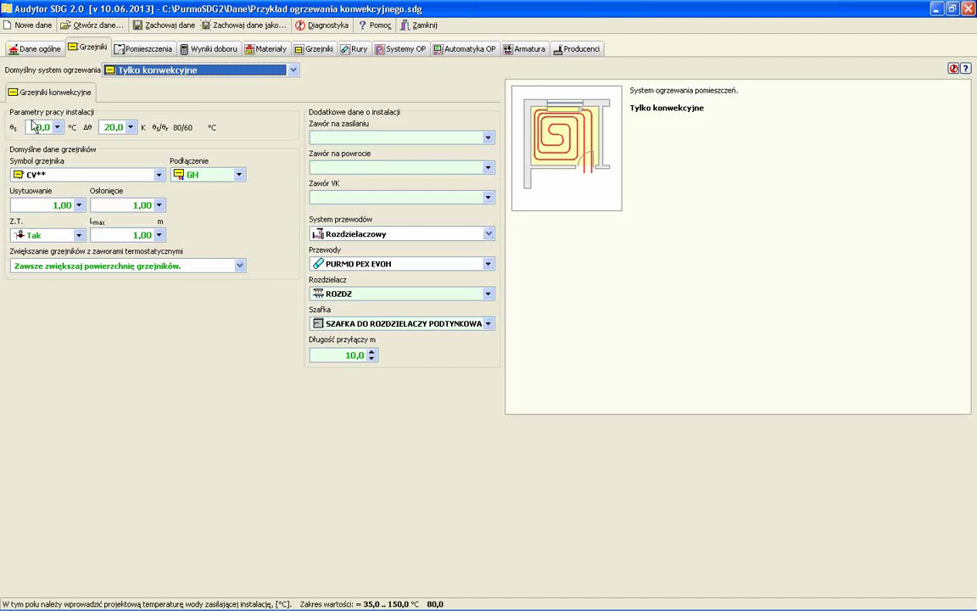
# - Try a supply water temperature of 75 °C for the convection radiators and return it to 80 °C
pyautogui.click(42, 127)
pyautogui.write('75')
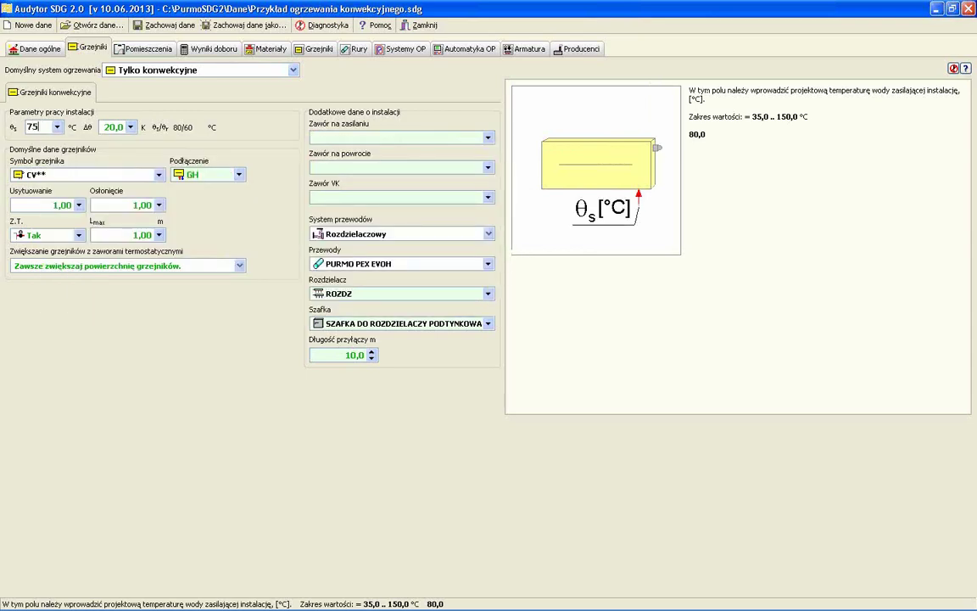
pyautogui.press('Tab')
pyautogui.click(40, 127)
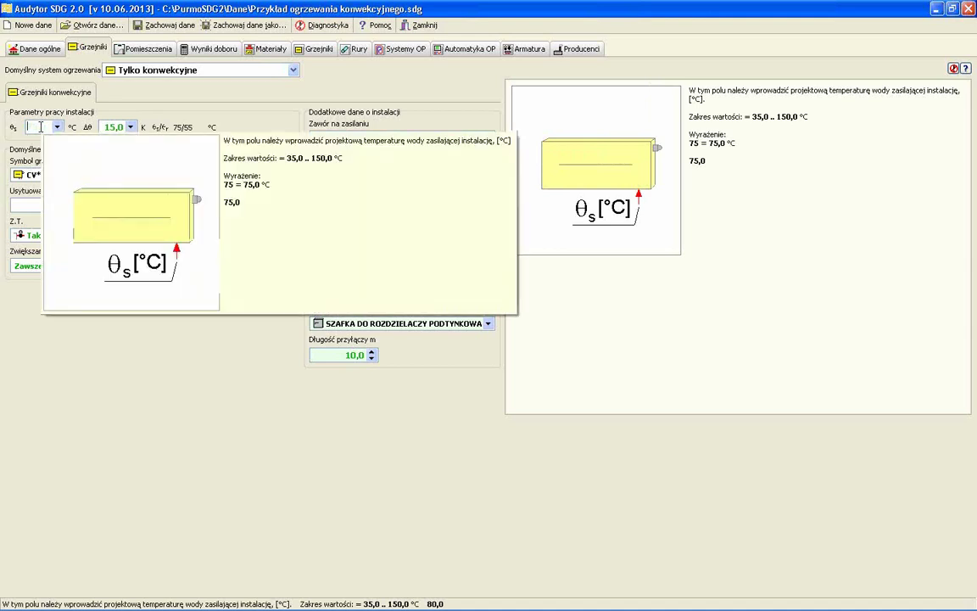
pyautogui.press('Tab')
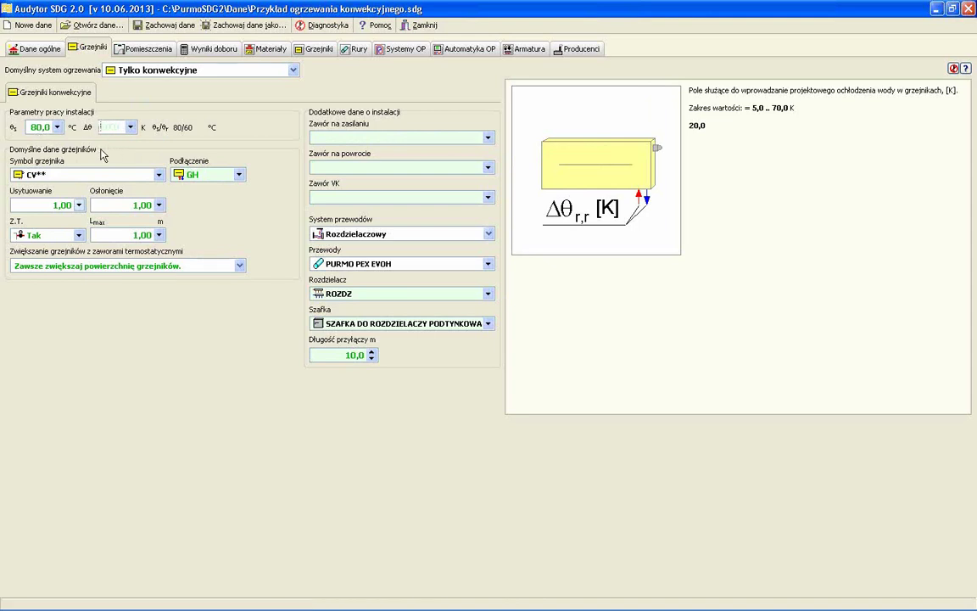
# - Open the catalogue for the default radiator symbol and filter it to Grzejnik płytowy VK radiators made by PURMO
pyautogui.press('Tab')
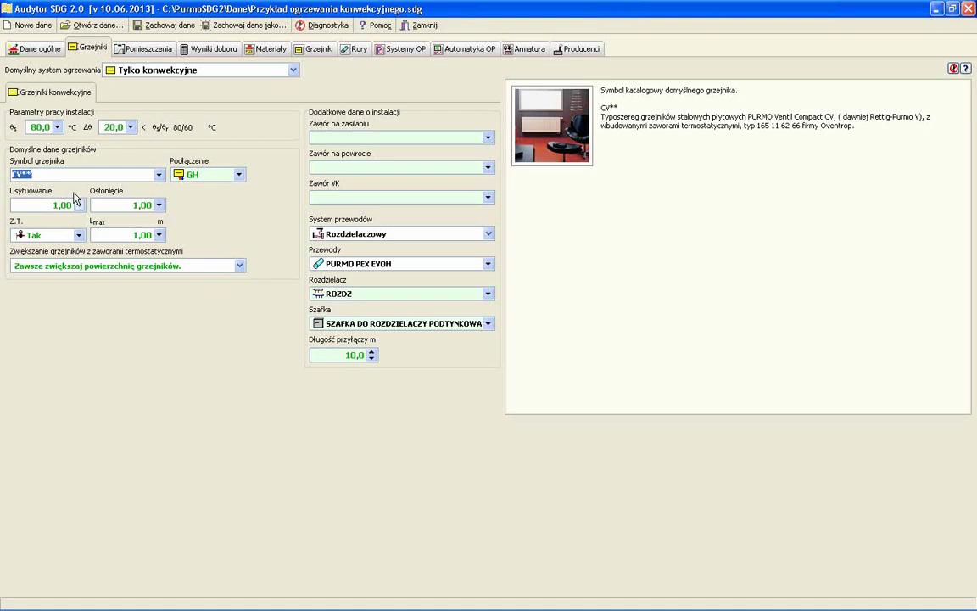
pyautogui.click(159, 175)
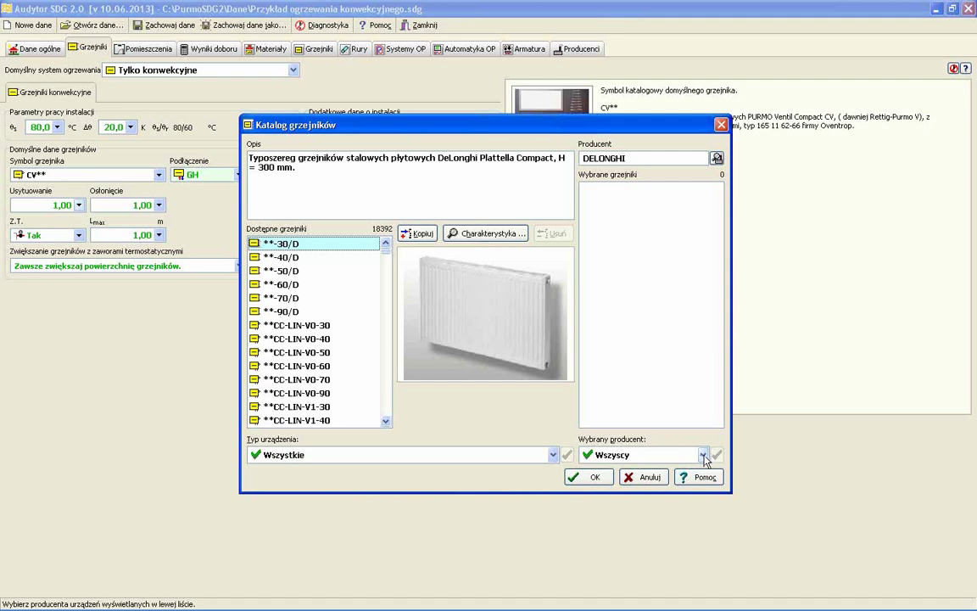
pyautogui.click(553, 456)
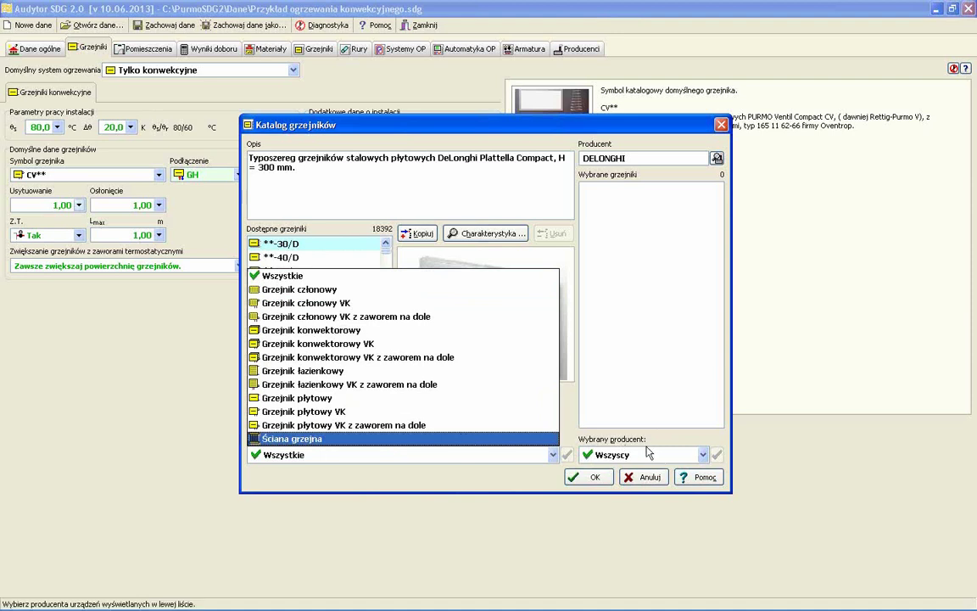
pyautogui.click(326, 410)
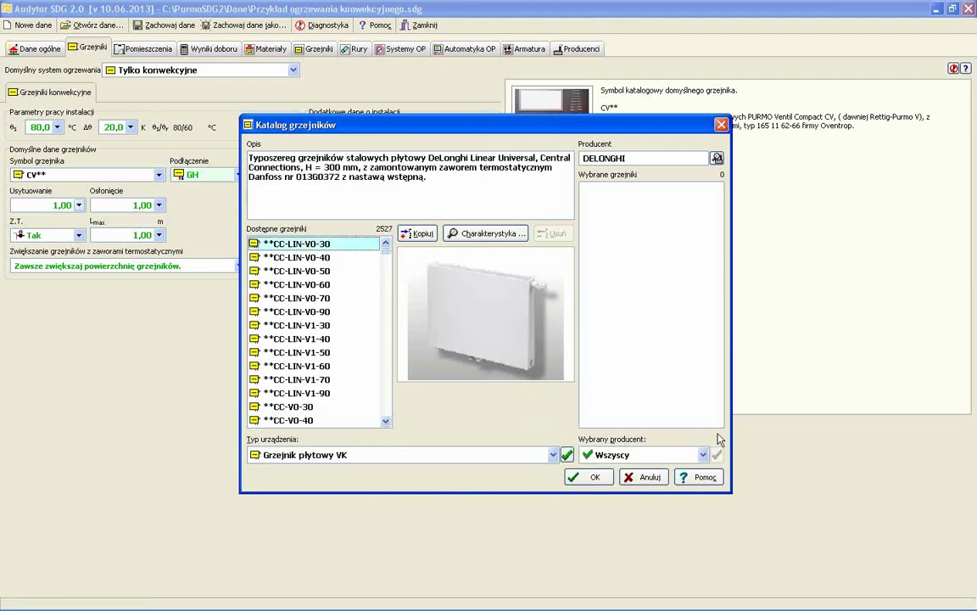
pyautogui.click(702, 455)
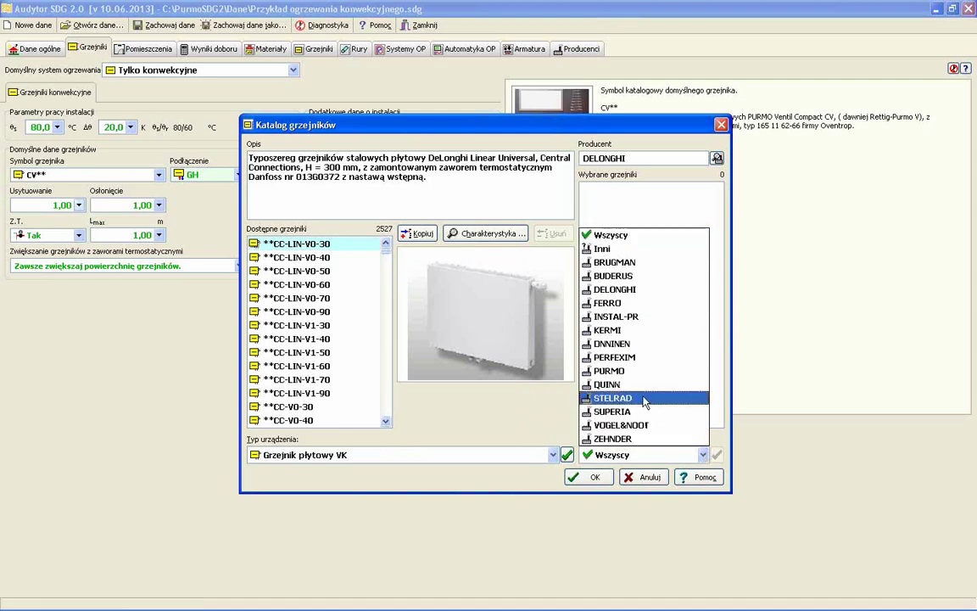
pyautogui.click(608, 370)
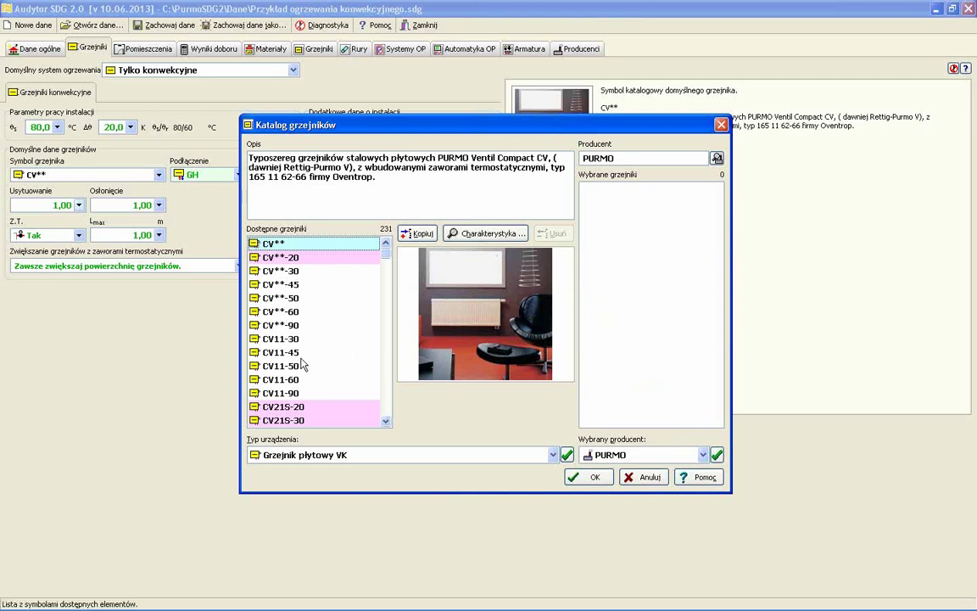
# - View the descriptions of the CV11-60 and CV22-60 radiators in the catalogue
pyautogui.click(287, 381)
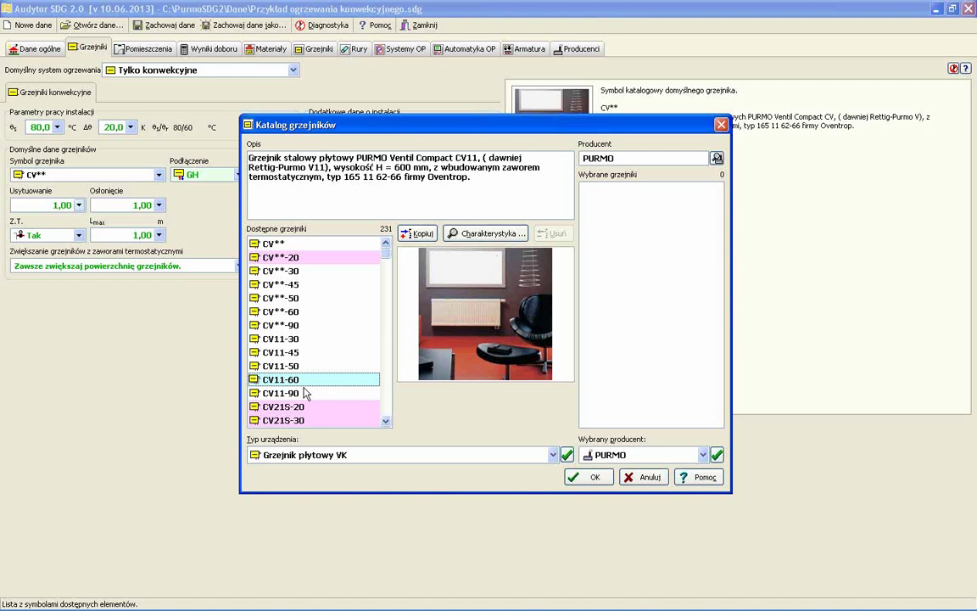
pyautogui.click(386, 421)
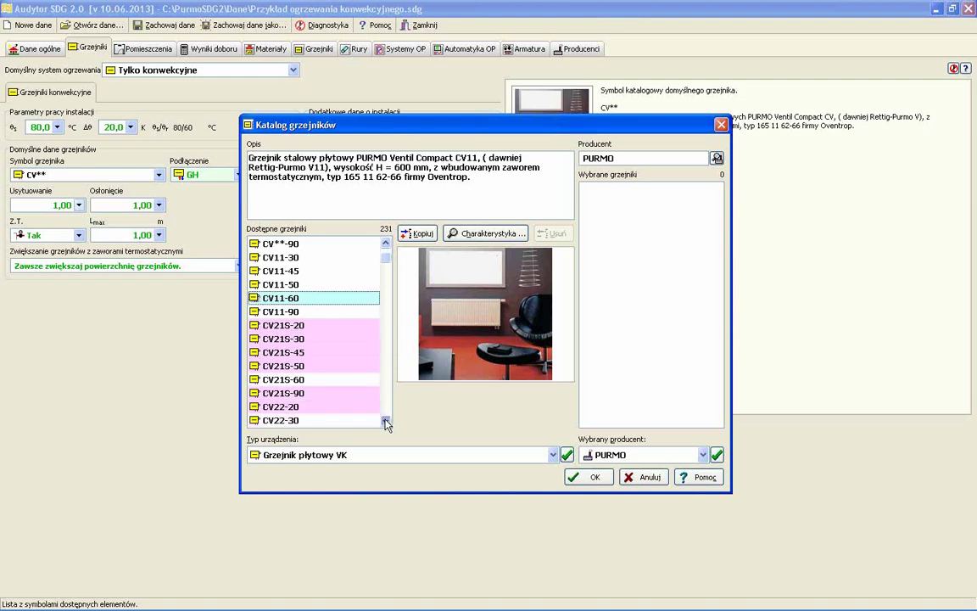
pyautogui.click(385, 421)
pyautogui.click(386, 421)
pyautogui.click(386, 421)
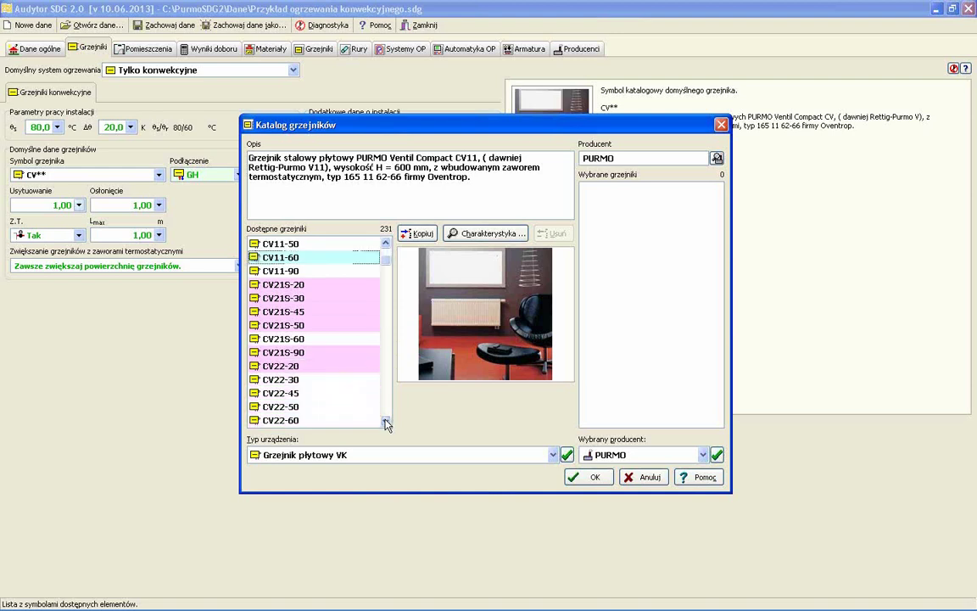
pyautogui.click(271, 421)
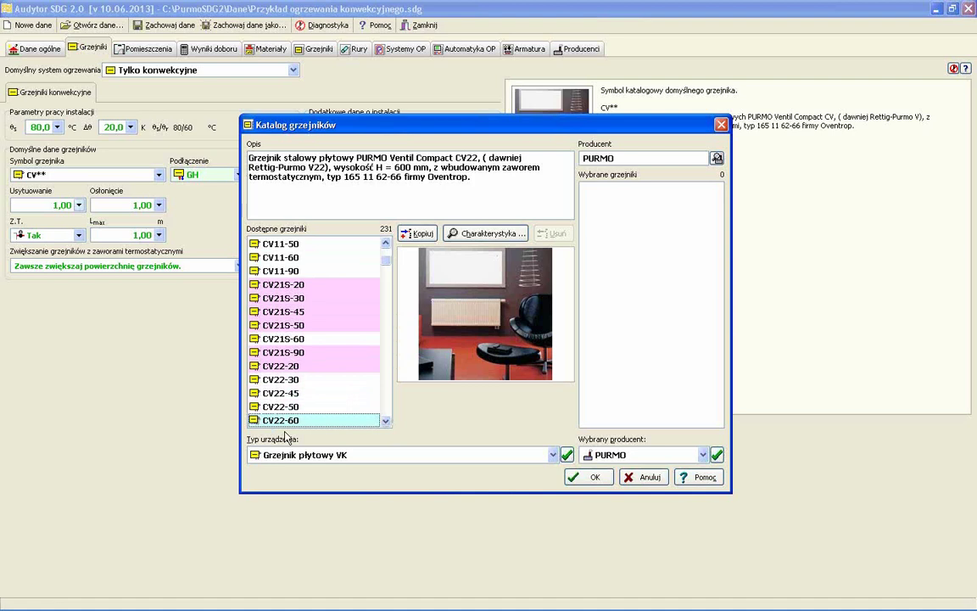
# - Examine the list of PURMO VK radiators and the descriptions of CV**-60 and CV**, and close the catalogue without choosing another radiator
pyautogui.click(386, 421)
pyautogui.click(386, 421)
pyautogui.click(386, 421)
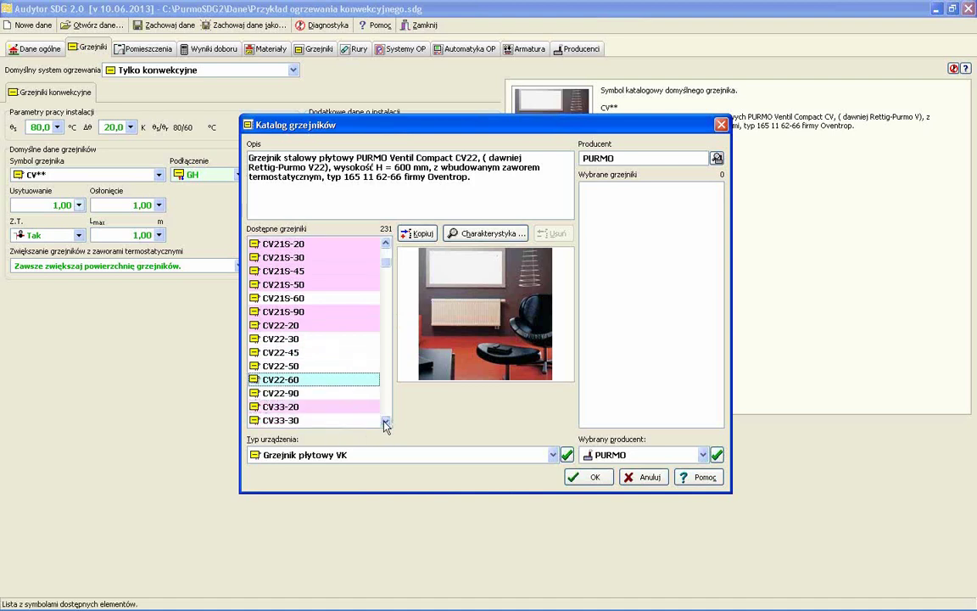
pyautogui.click(386, 421)
pyautogui.click(386, 421)
pyautogui.click(386, 421)
pyautogui.click(386, 243)
pyautogui.click(386, 243)
pyautogui.click(386, 244)
pyautogui.click(386, 244)
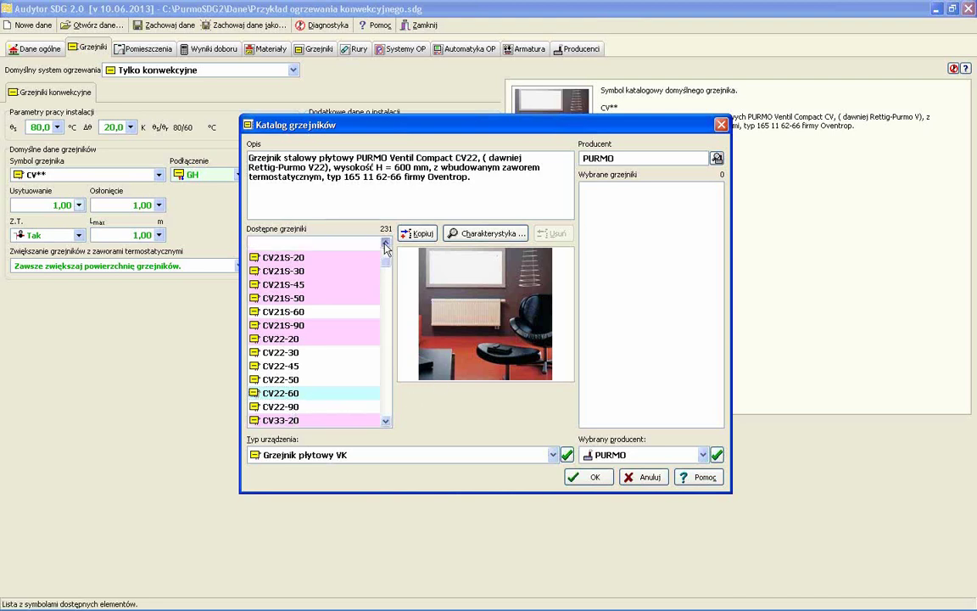
pyautogui.moveTo(386, 244); pyautogui.dragTo(386, 243)
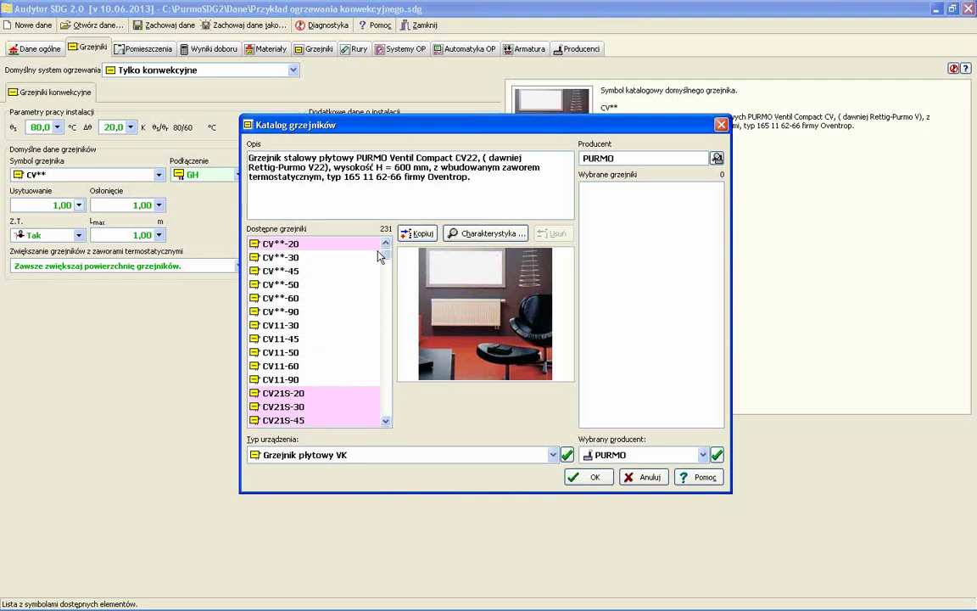
pyautogui.click(386, 246)
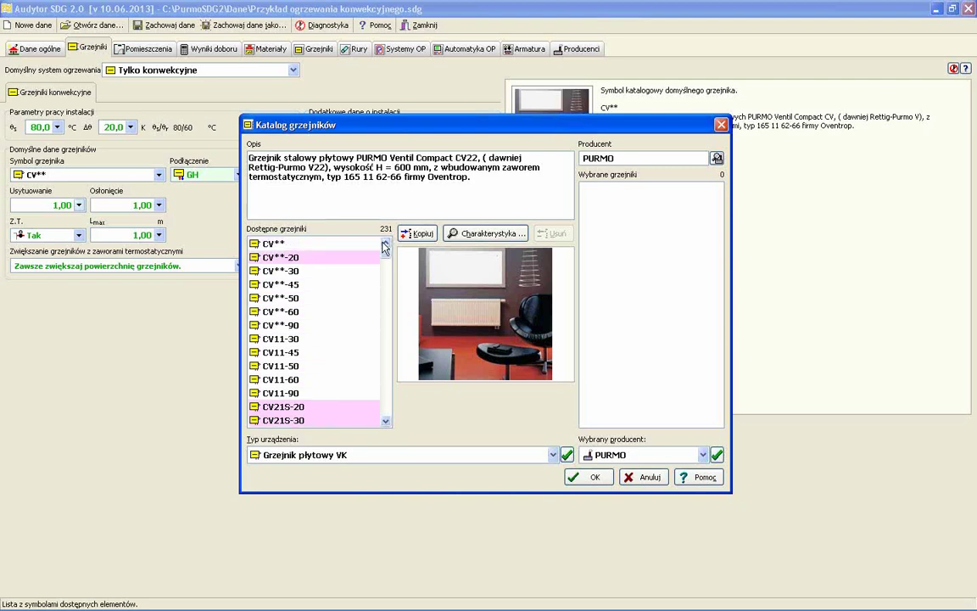
pyautogui.click(271, 314)
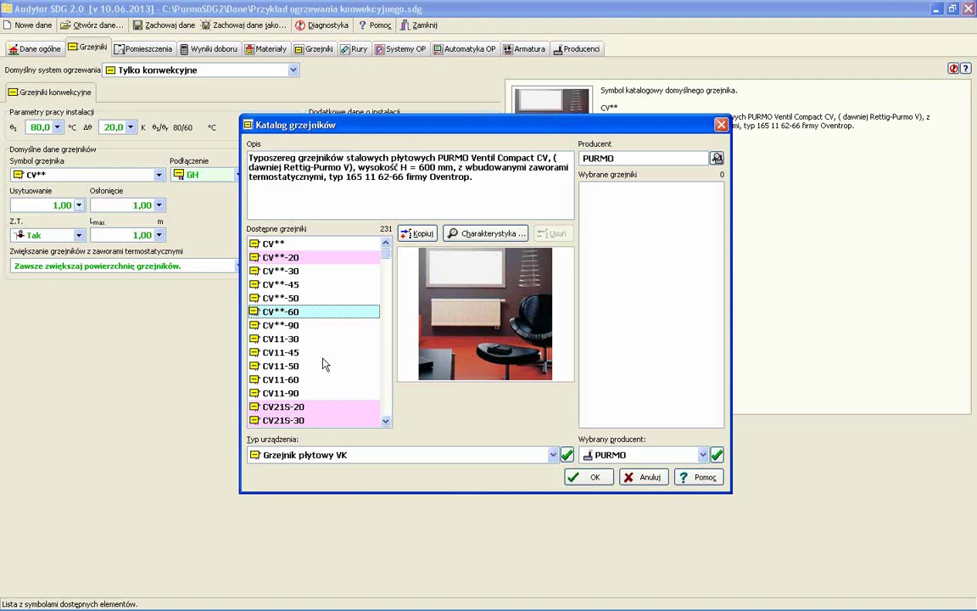
pyautogui.click(287, 245)
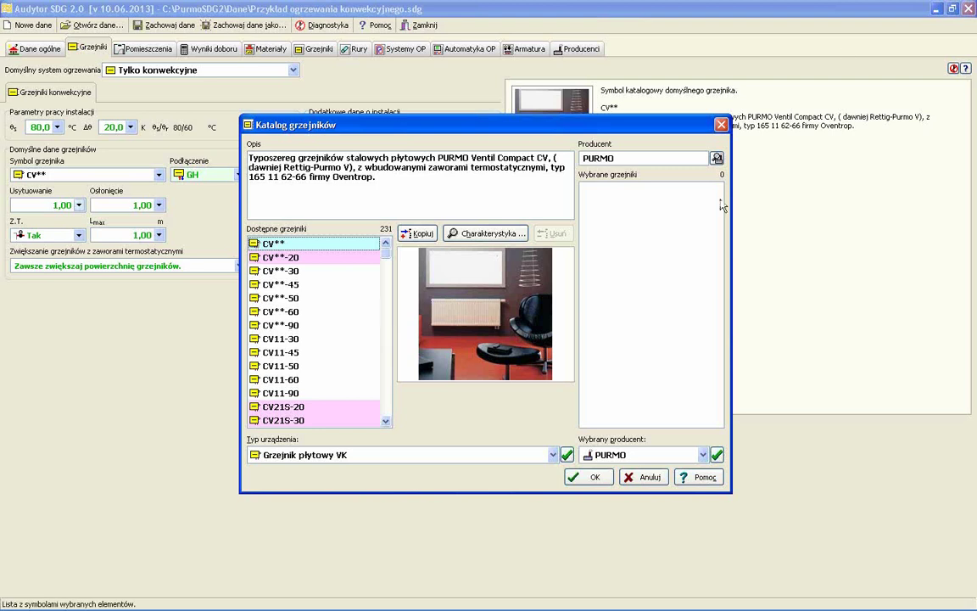
pyautogui.click(721, 127)
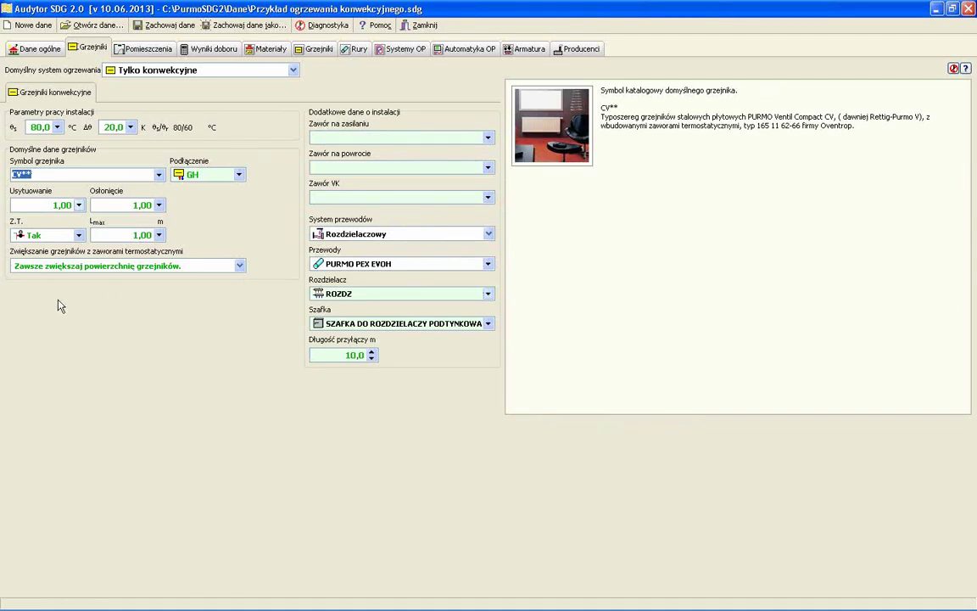
# - Examine the available options for the default radiator's Usytuowanie, Osłonięcie and Z.T., keeping the existing settings
pyautogui.click(78, 205)
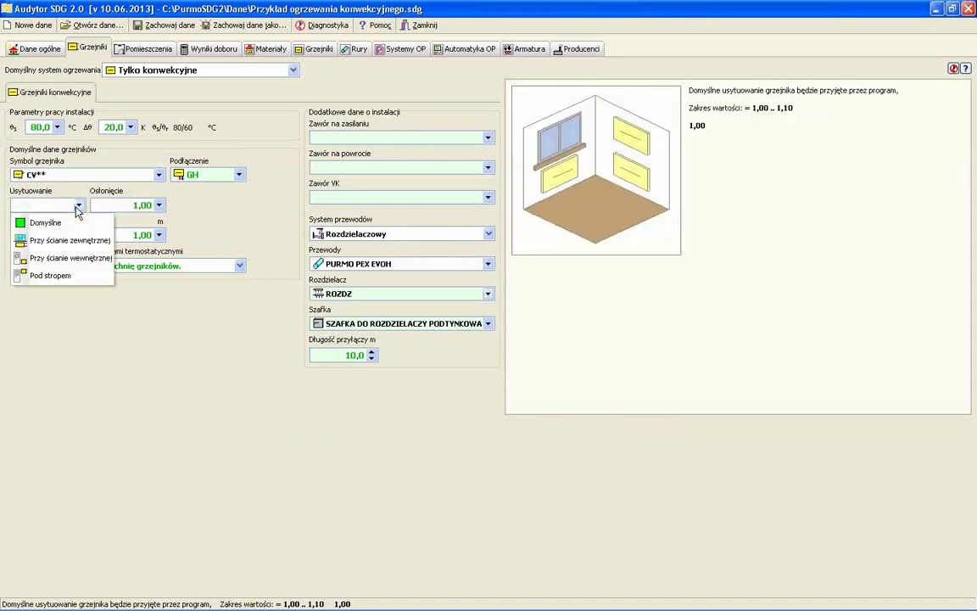
pyautogui.click(123, 204)
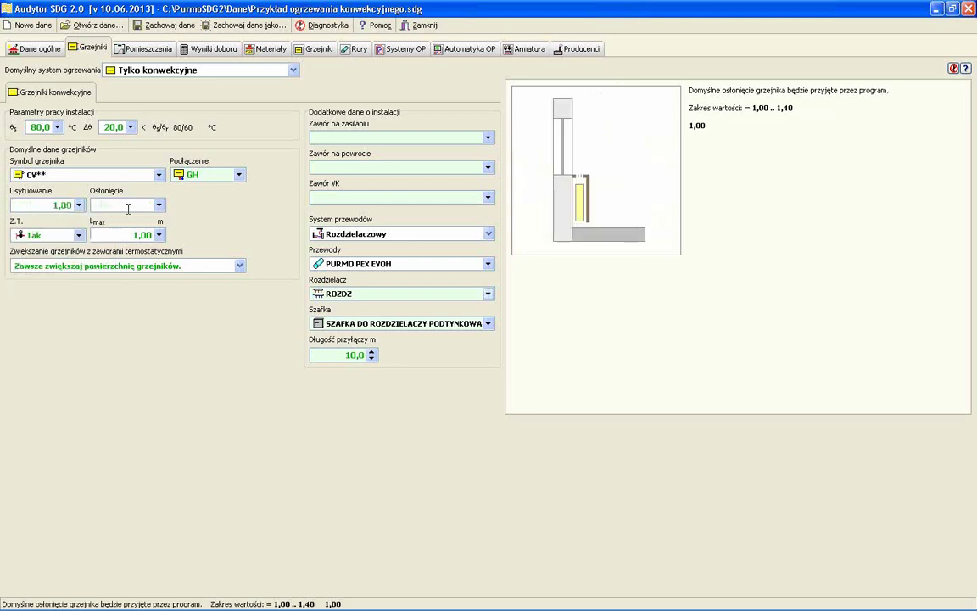
pyautogui.click(159, 205)
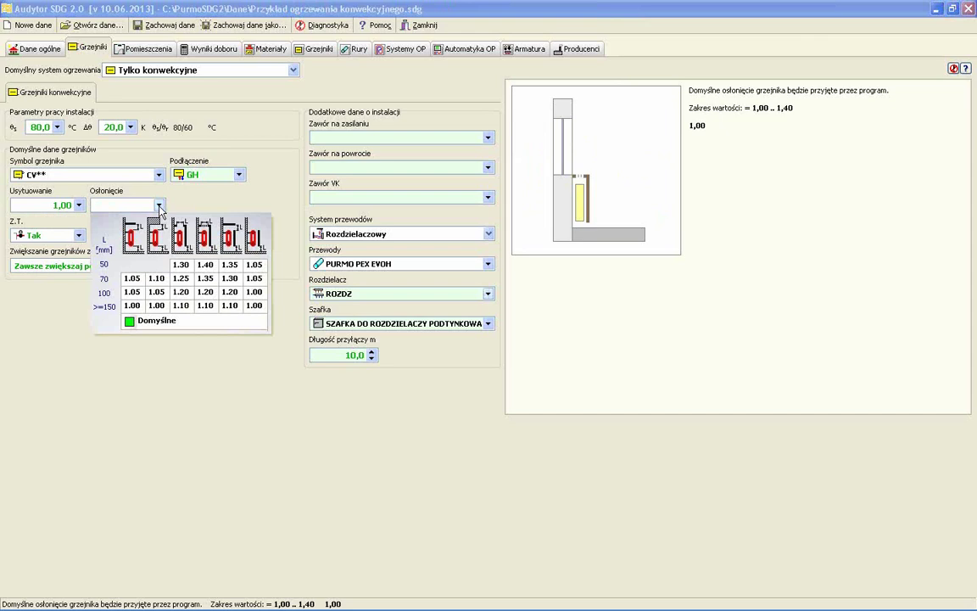
pyautogui.click(78, 235)
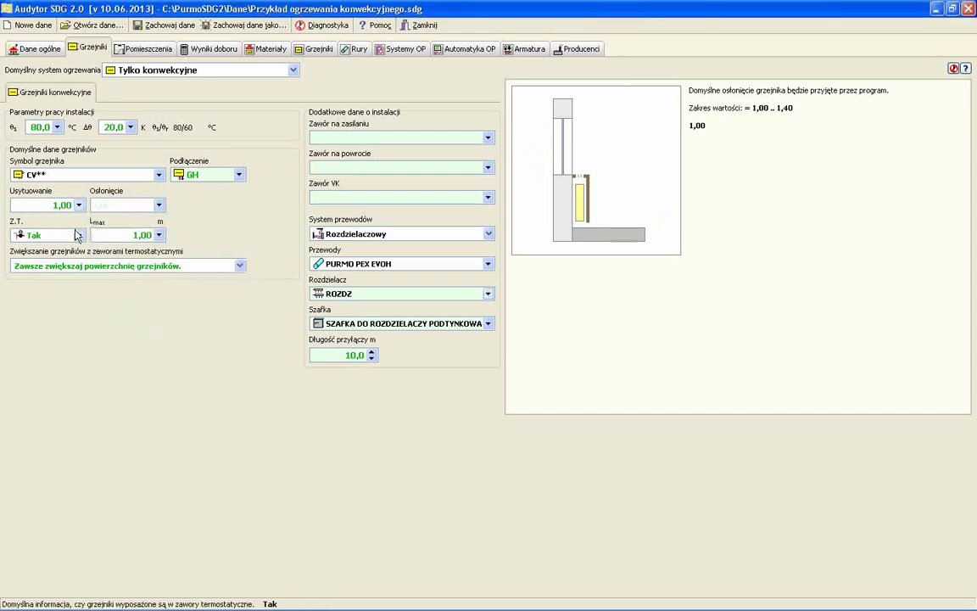
pyautogui.click(78, 235)
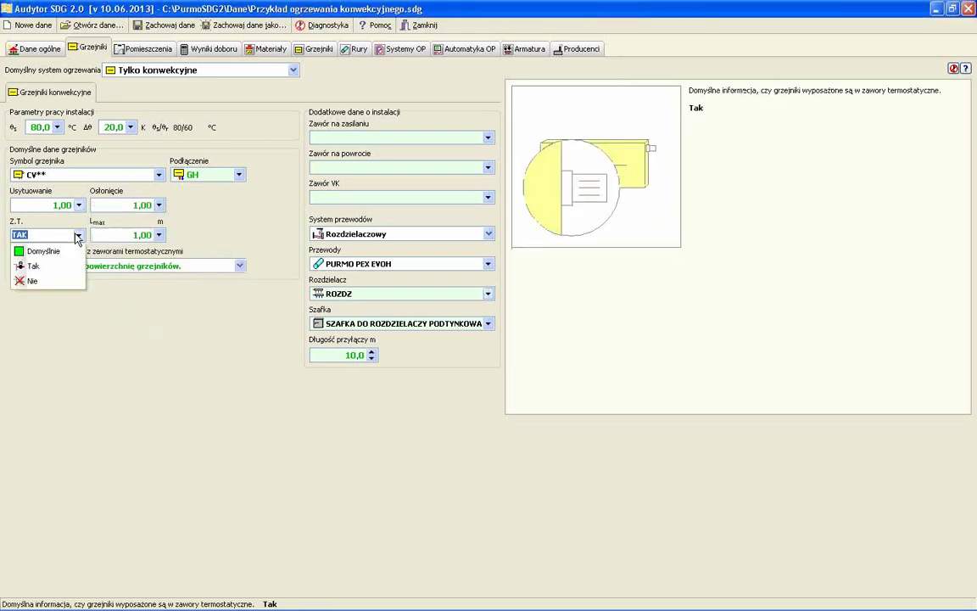
pyautogui.click(78, 235)
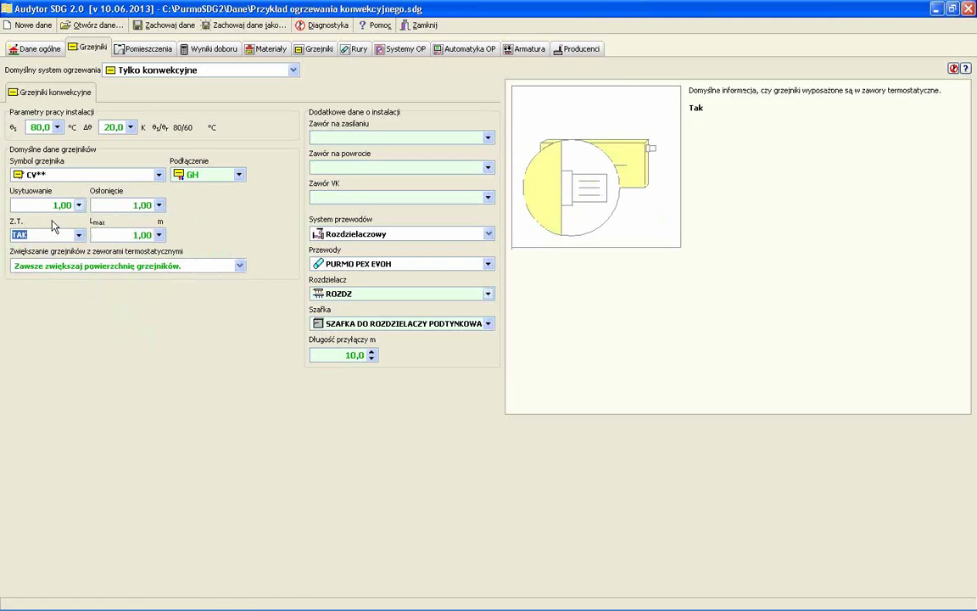
# - Set the default maximum radiator length Lmax to 1,5 m
pyautogui.click(157, 235)
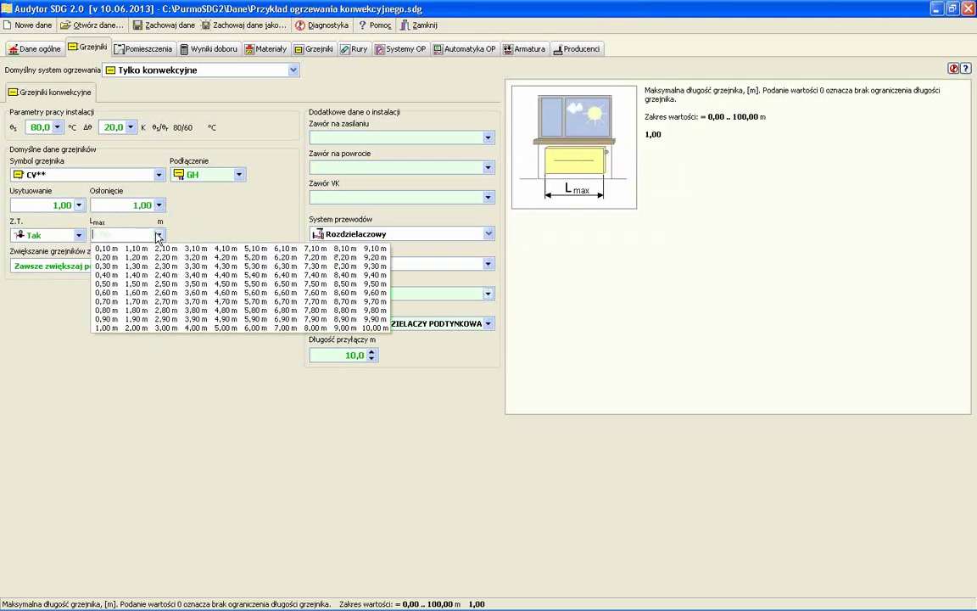
pyautogui.click(195, 208)
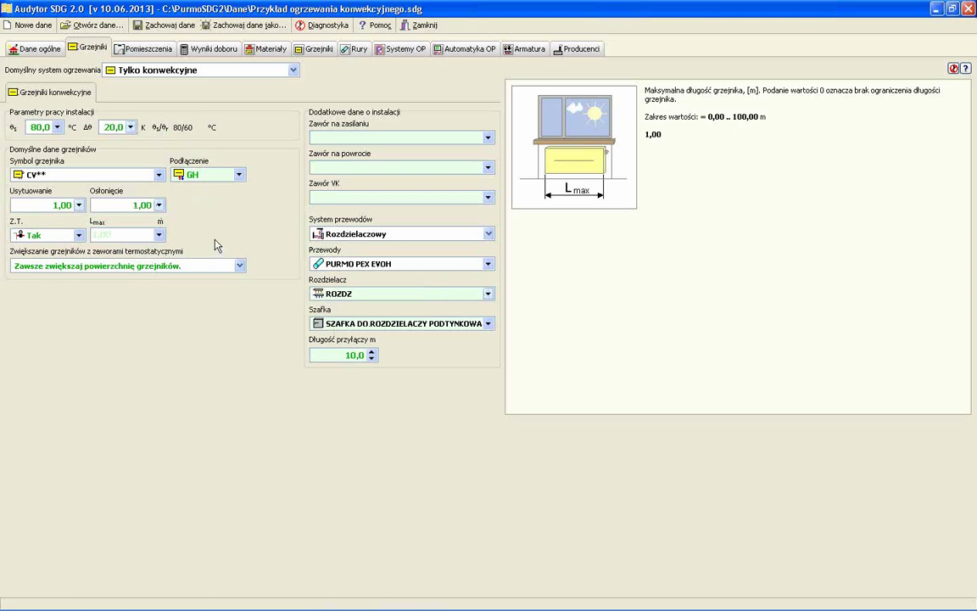
pyautogui.click(119, 235)
pyautogui.moveTo(146, 235)
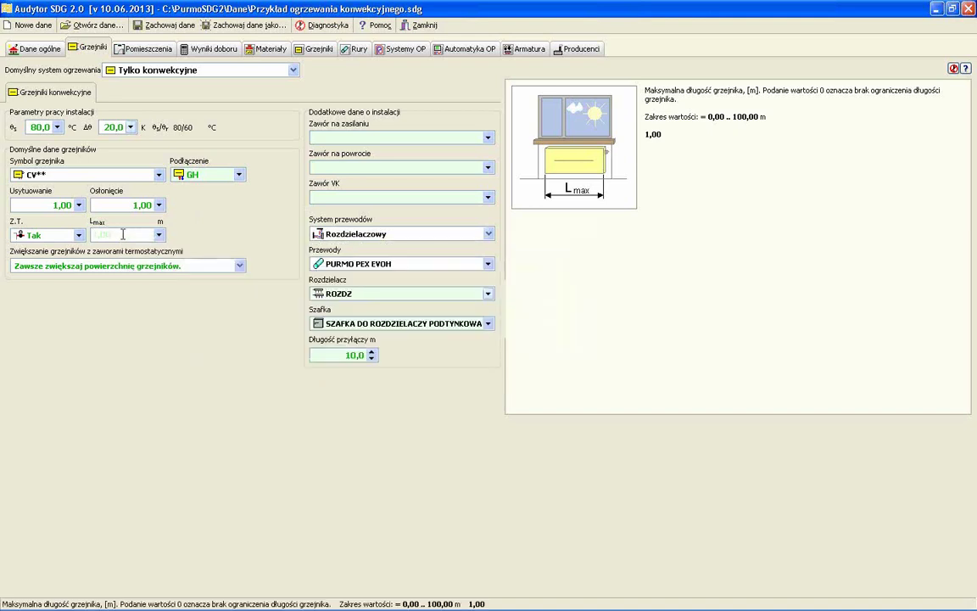
pyautogui.write('1,5')
pyautogui.press('Tab')
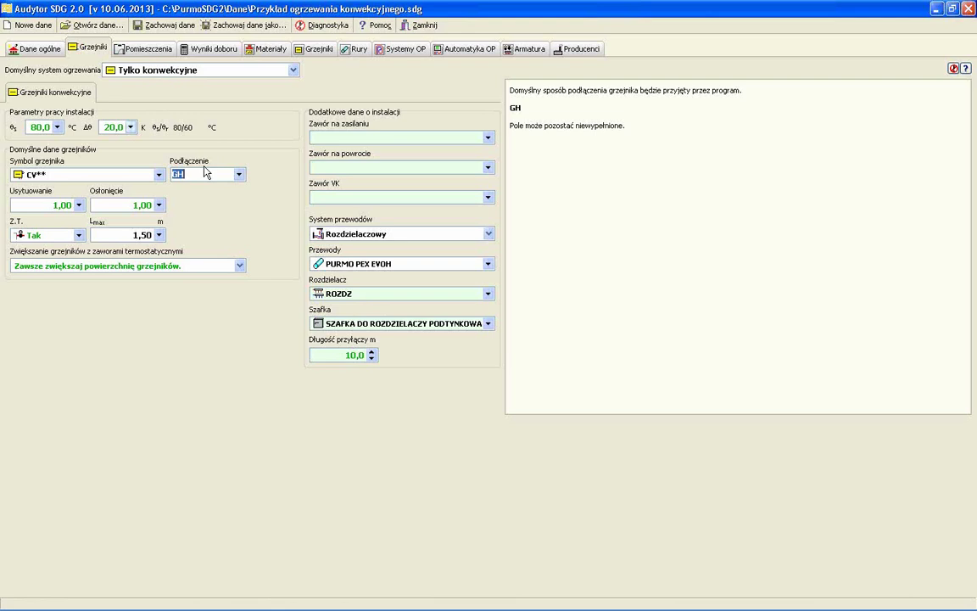
# - Check the default floor-to-sill distance in the general data and view the options for adding items to the project's room list
pyautogui.click(23, 51)
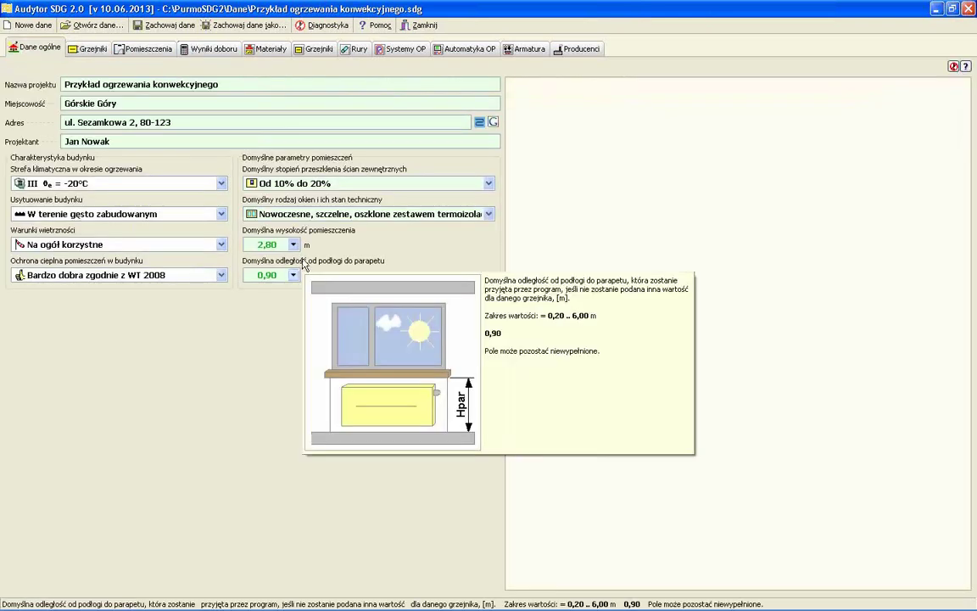
pyautogui.click(89, 48)
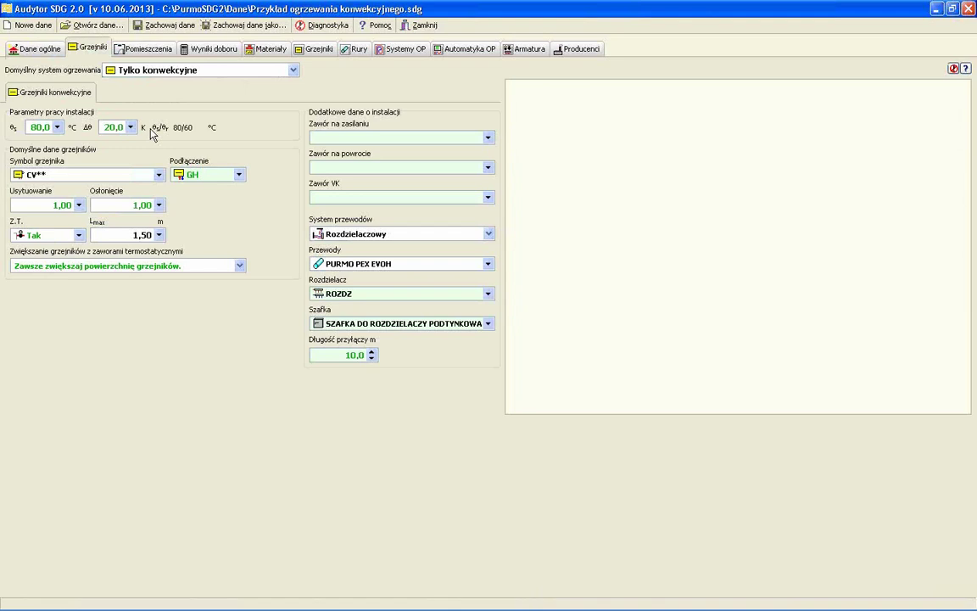
pyautogui.click(144, 52)
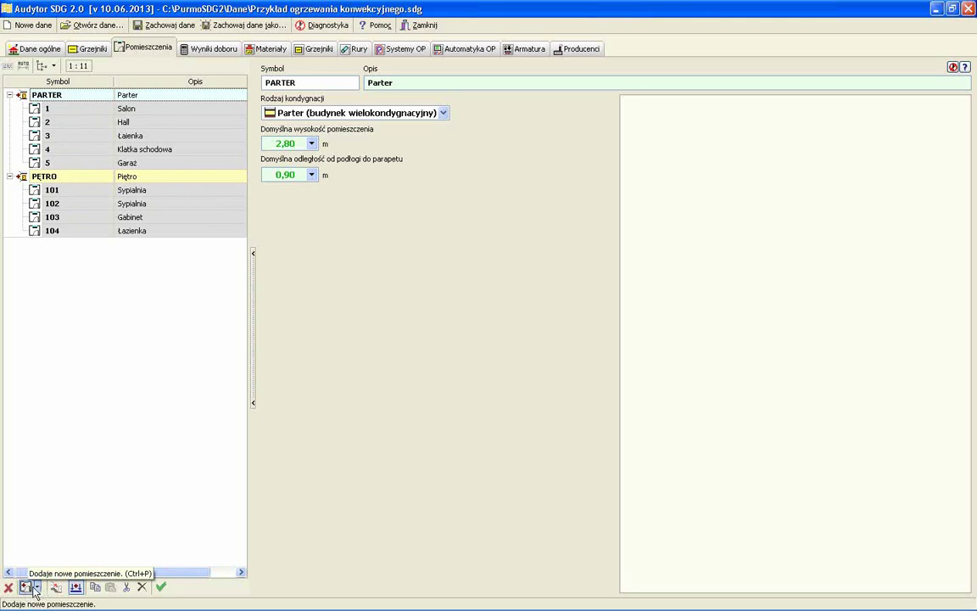
pyautogui.click(38, 587)
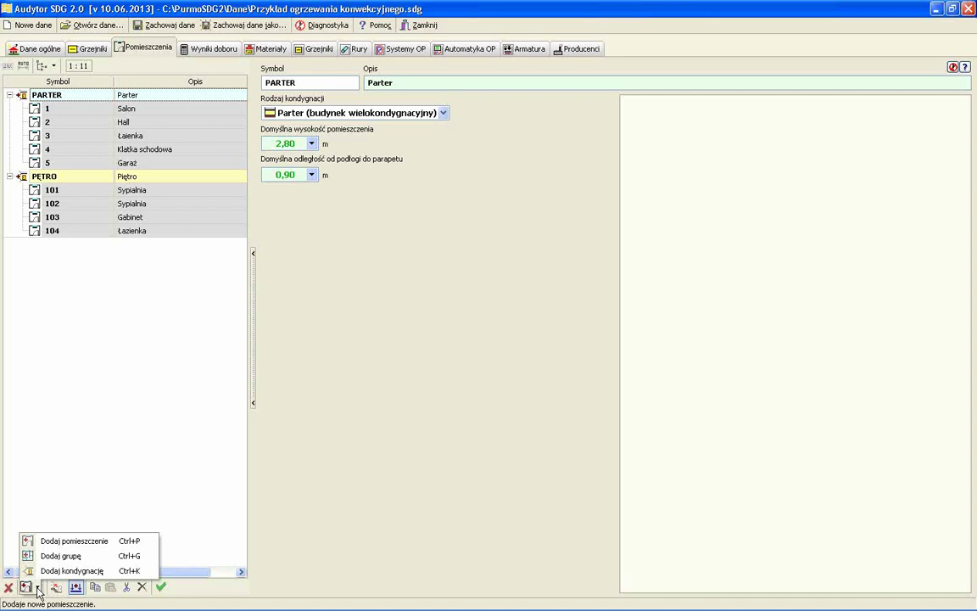
# - Try a default room height of 3.5 m for the PARTER storey and return it to 2.8 m
pyautogui.click(77, 101)
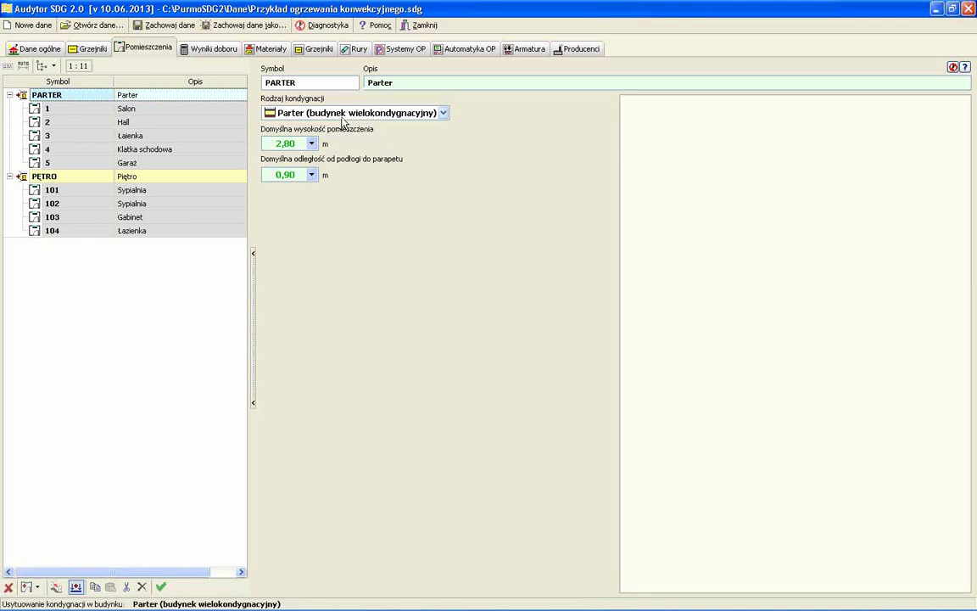
pyautogui.moveTo(343, 122)
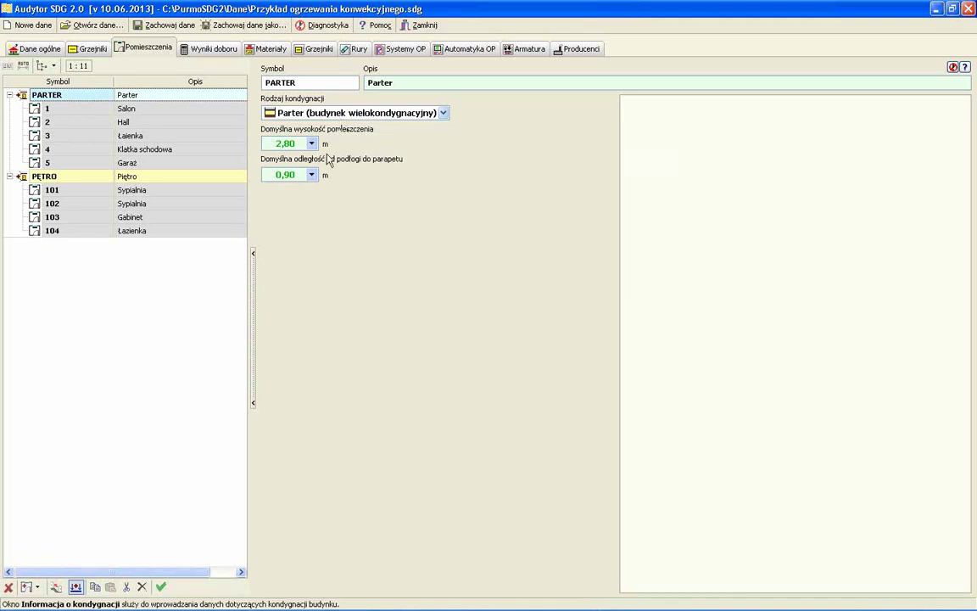
pyautogui.moveTo(298, 146)
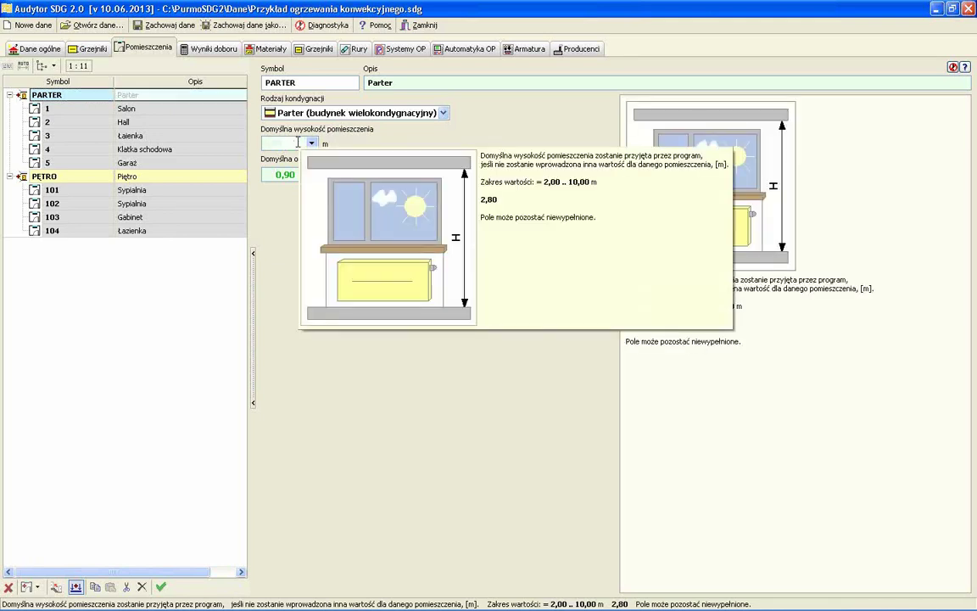
pyautogui.write('3.5')
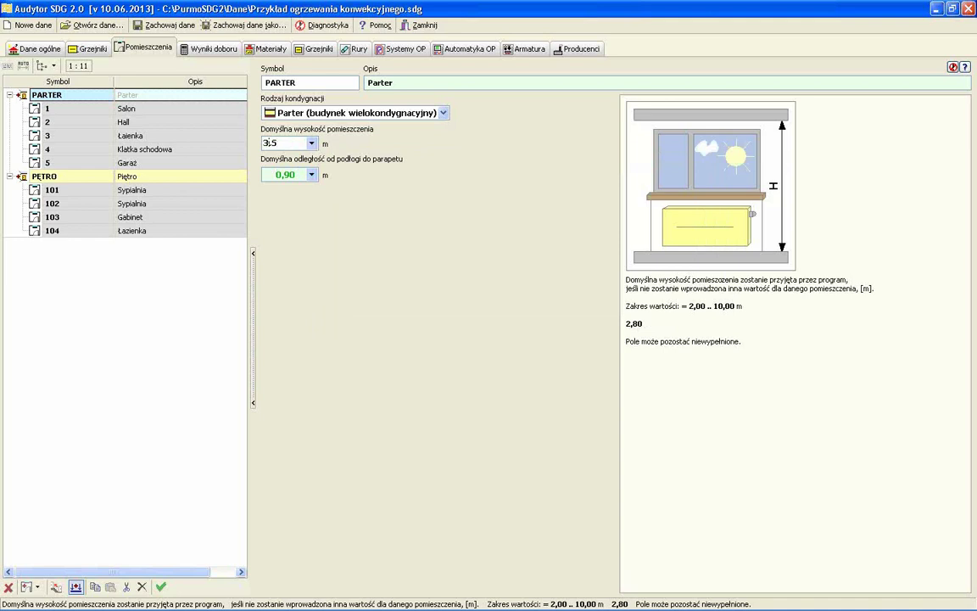
pyautogui.press('Tab')
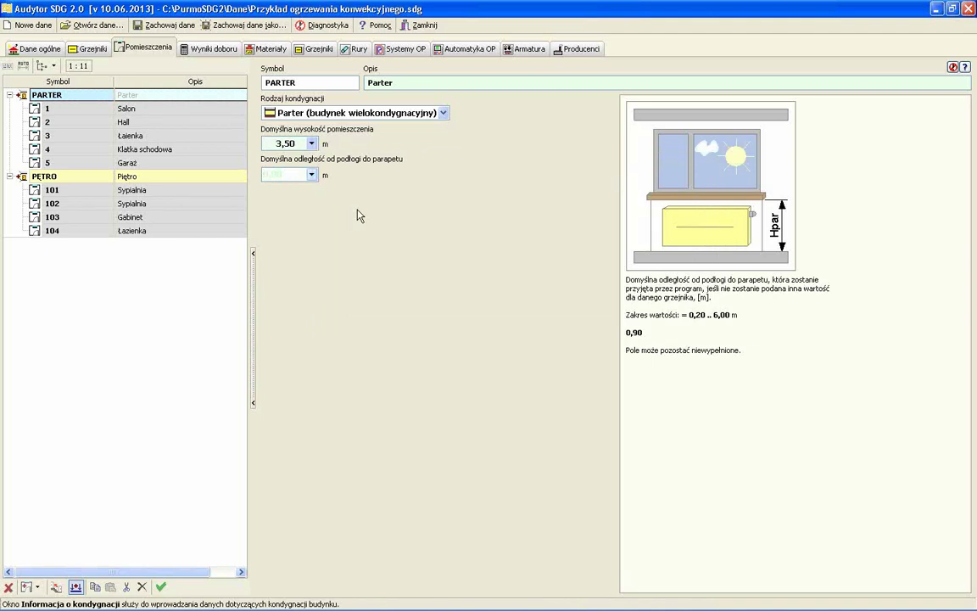
pyautogui.click(280, 146)
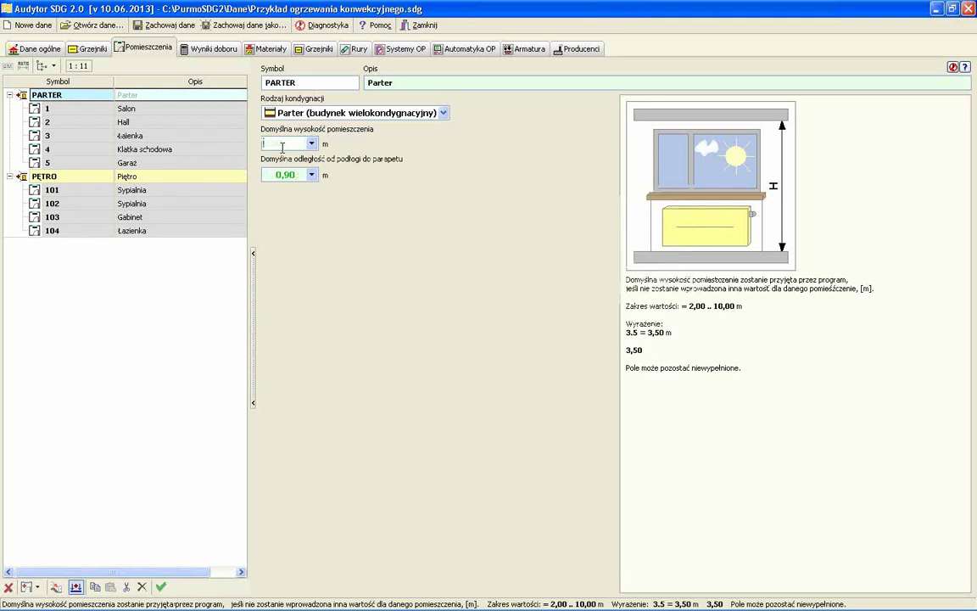
pyautogui.write('2.8')
pyautogui.press('Tab')
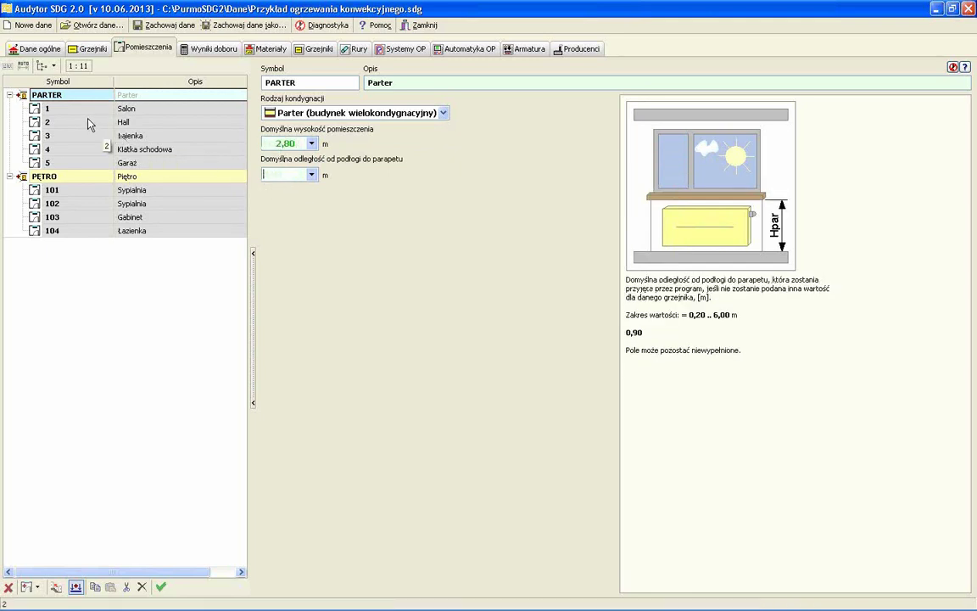
pyautogui.press('Return')
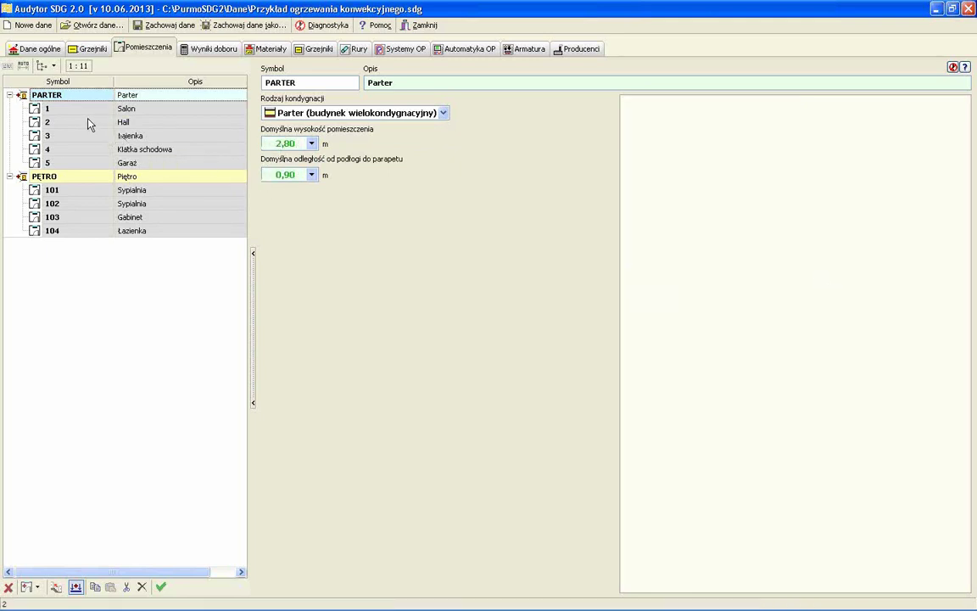
# - Examine the upper storey's data and the room types available for room 1 (Salon), keeping Pokój (+20°C)
pyautogui.click(84, 177)
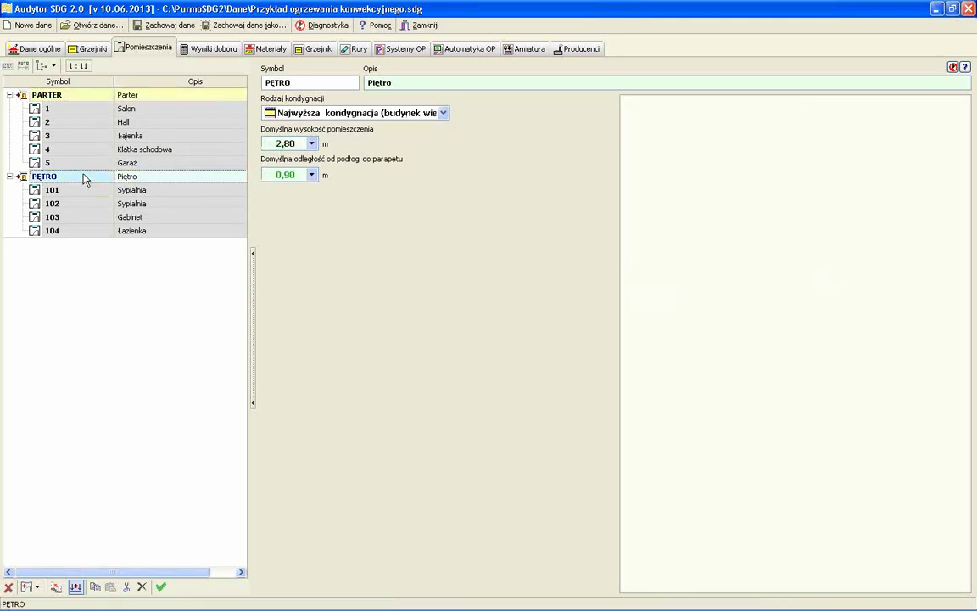
pyautogui.click(81, 111)
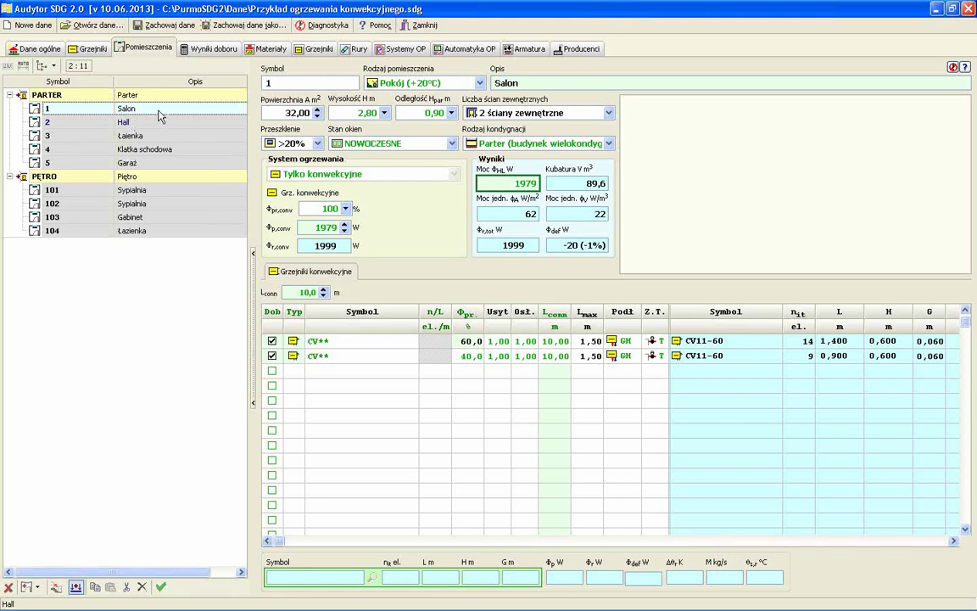
pyautogui.moveTo(285, 82)
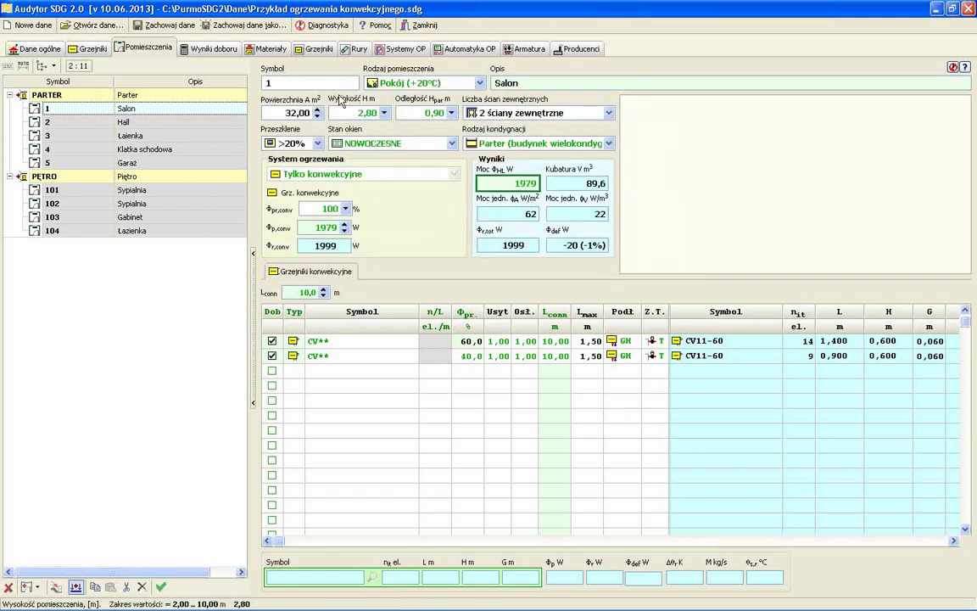
pyautogui.moveTo(339, 100)
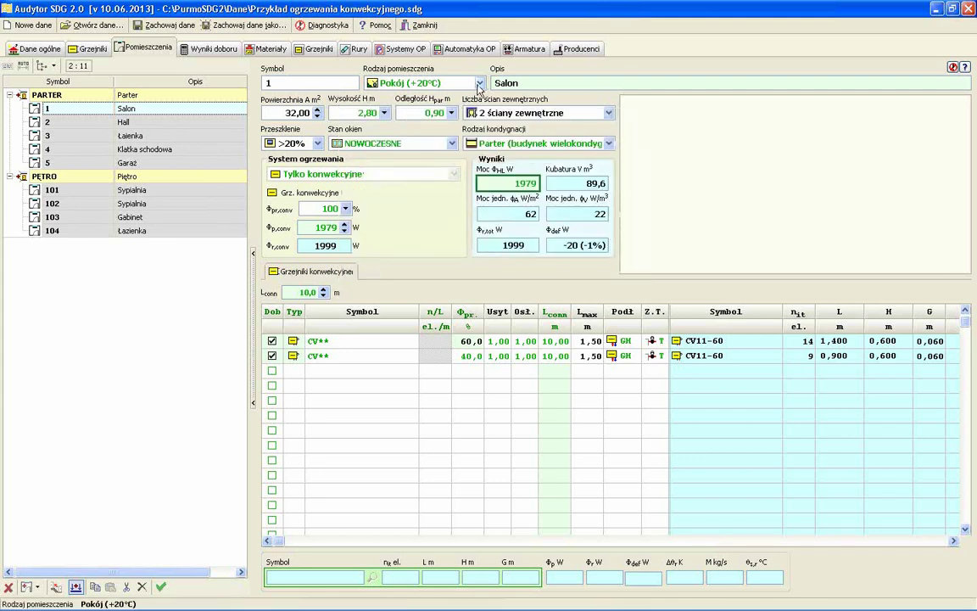
pyautogui.click(480, 86)
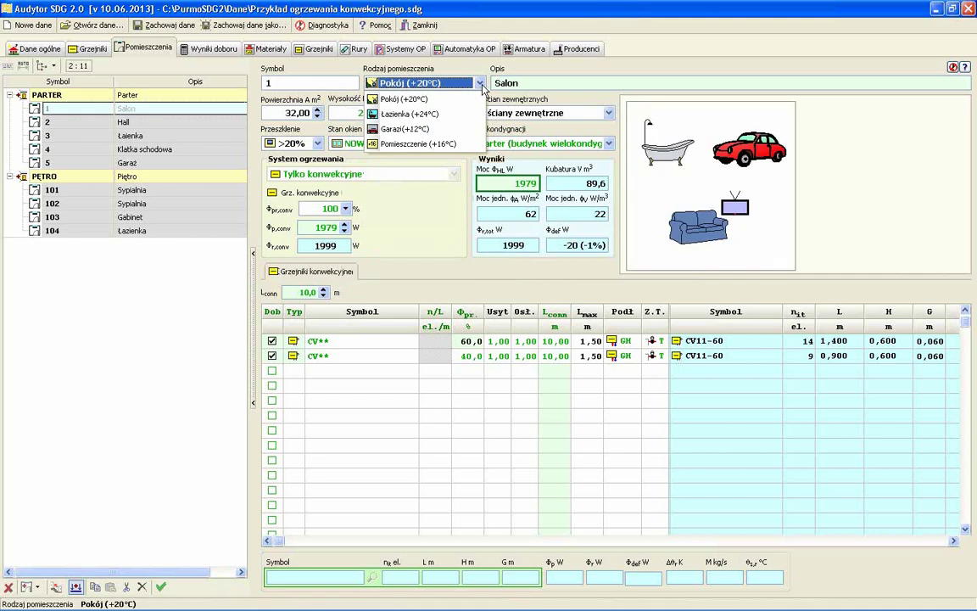
pyautogui.click(534, 85)
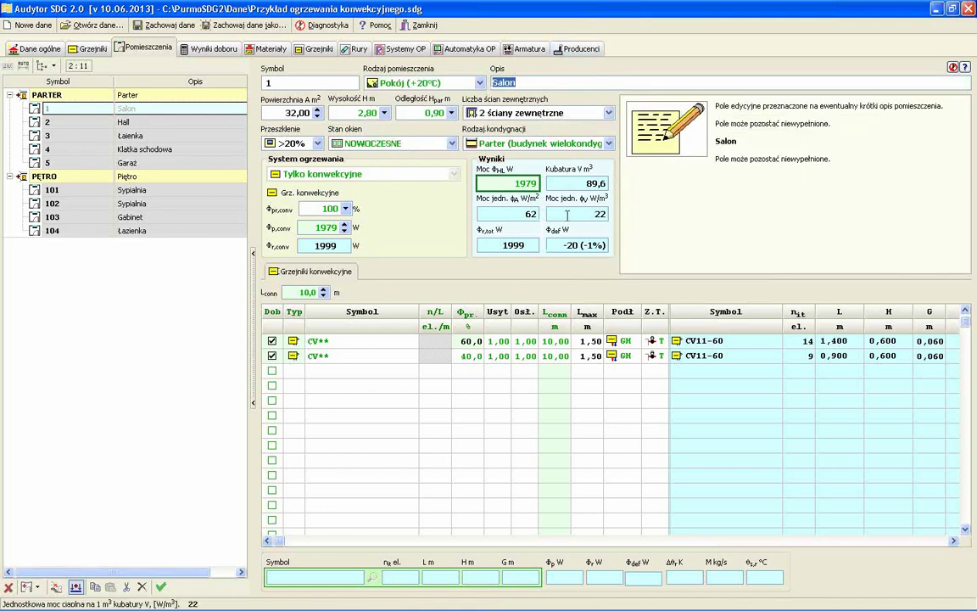
# - Examine the Salon's floor area, floor-to-sill distance and external wall settings, and view the available glazing (Przeszklenie) options, keeping >20%
pyautogui.moveTo(567, 214)
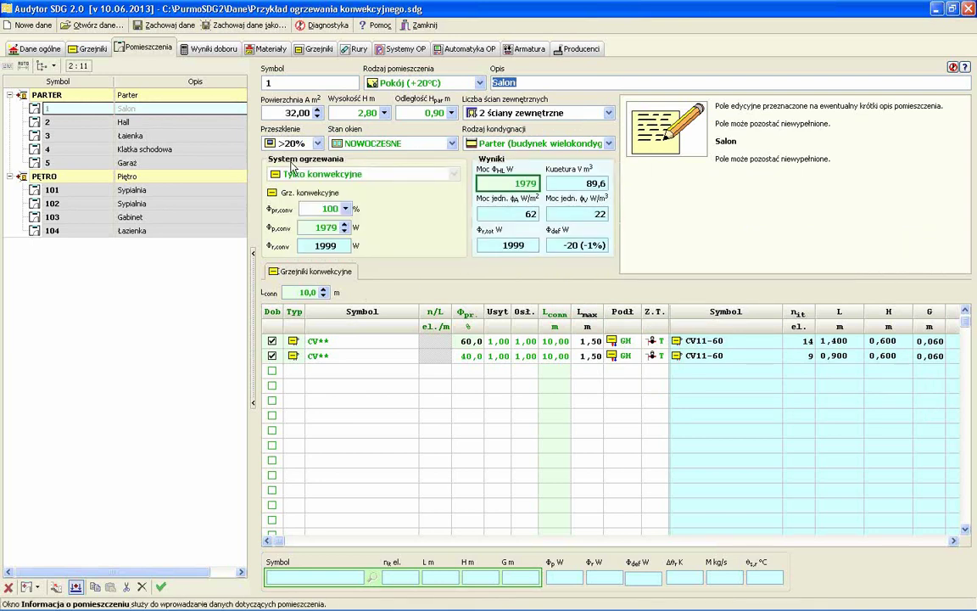
pyautogui.doubleClick(272, 113)
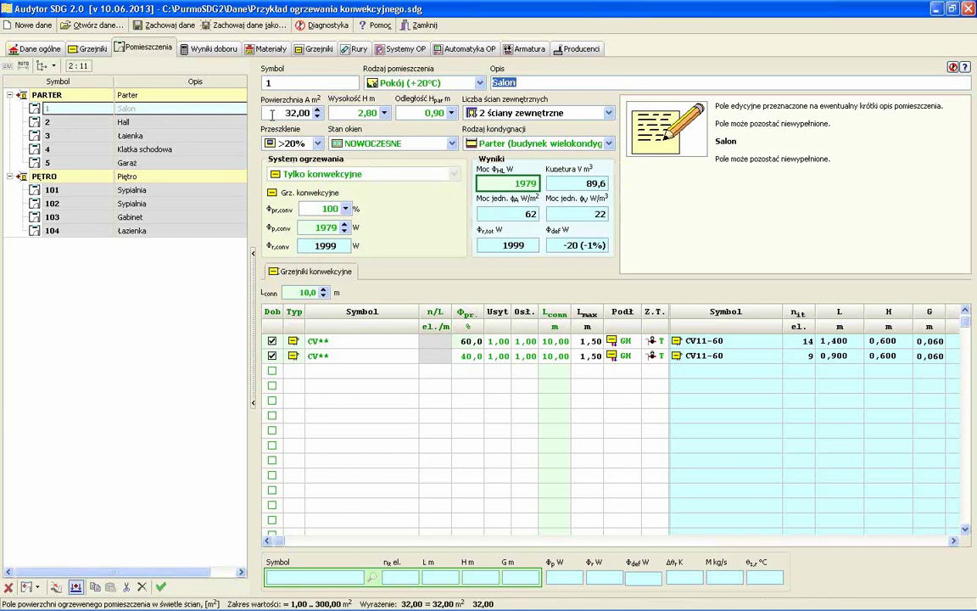
pyautogui.moveTo(289, 113)
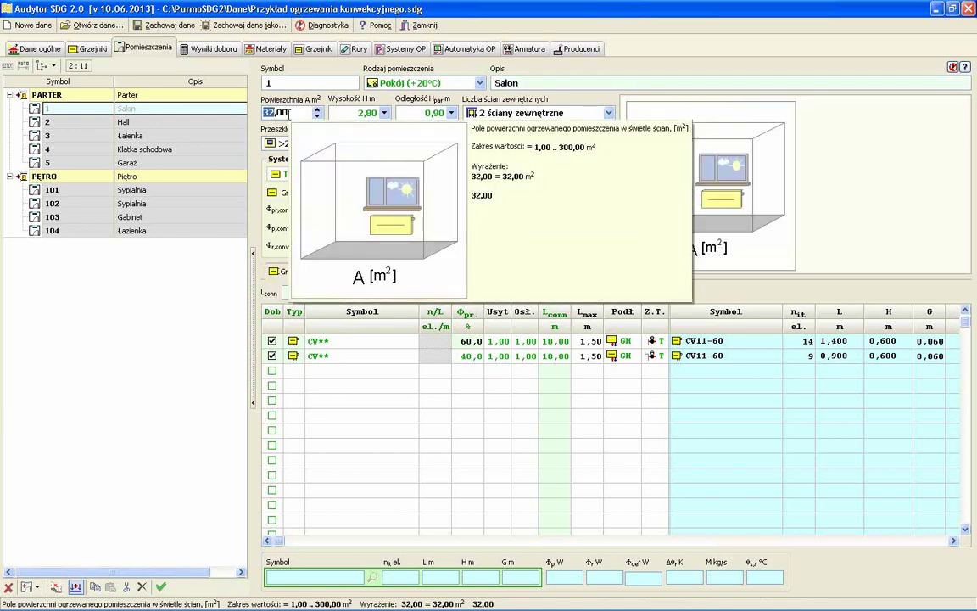
pyautogui.moveTo(348, 116)
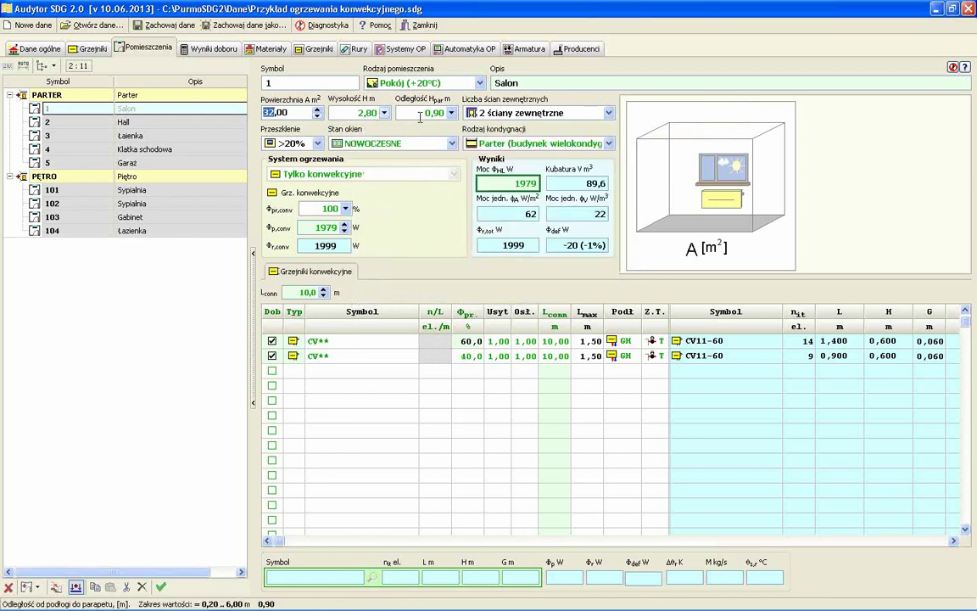
pyautogui.moveTo(422, 112)
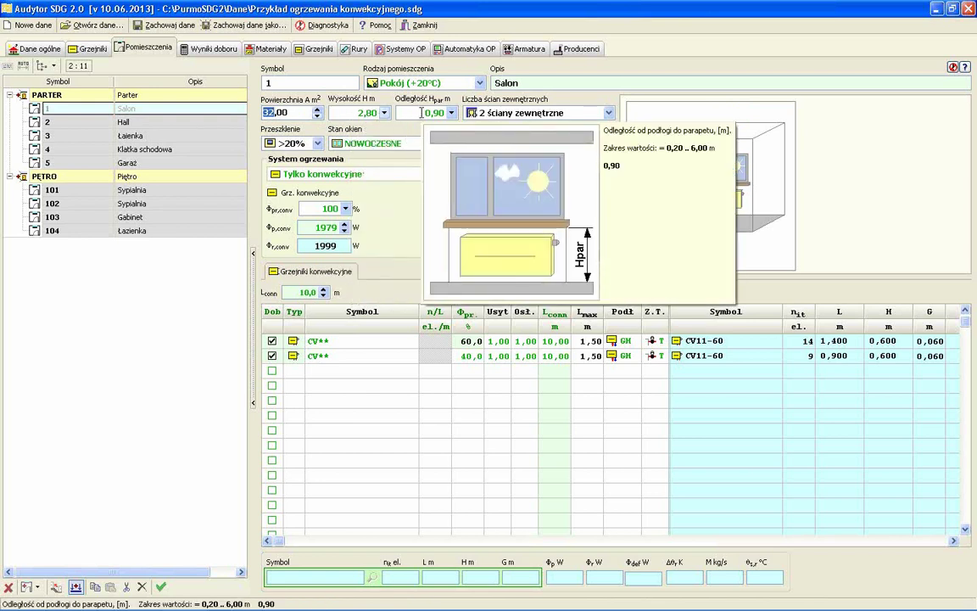
pyautogui.moveTo(549, 119)
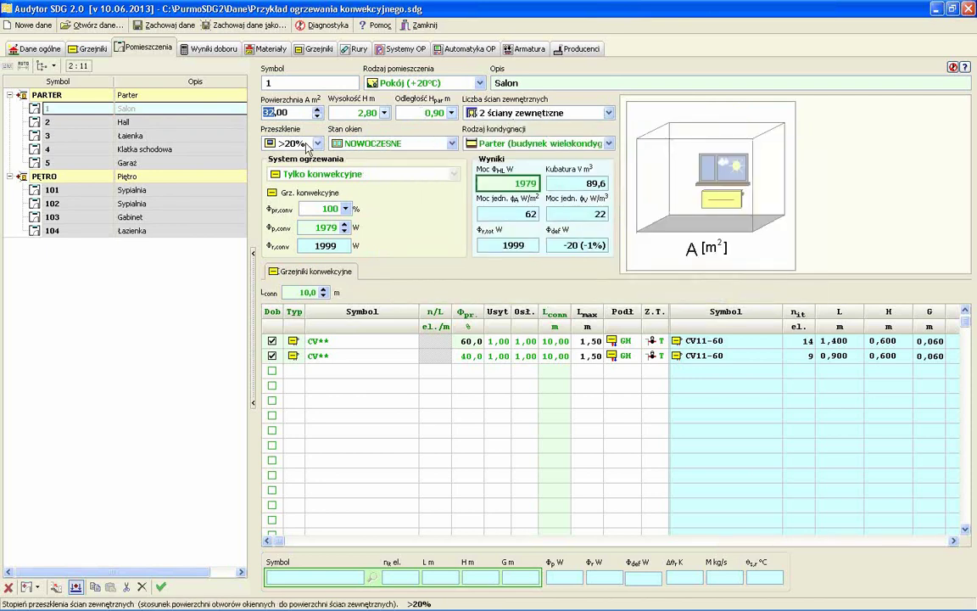
pyautogui.moveTo(308, 148)
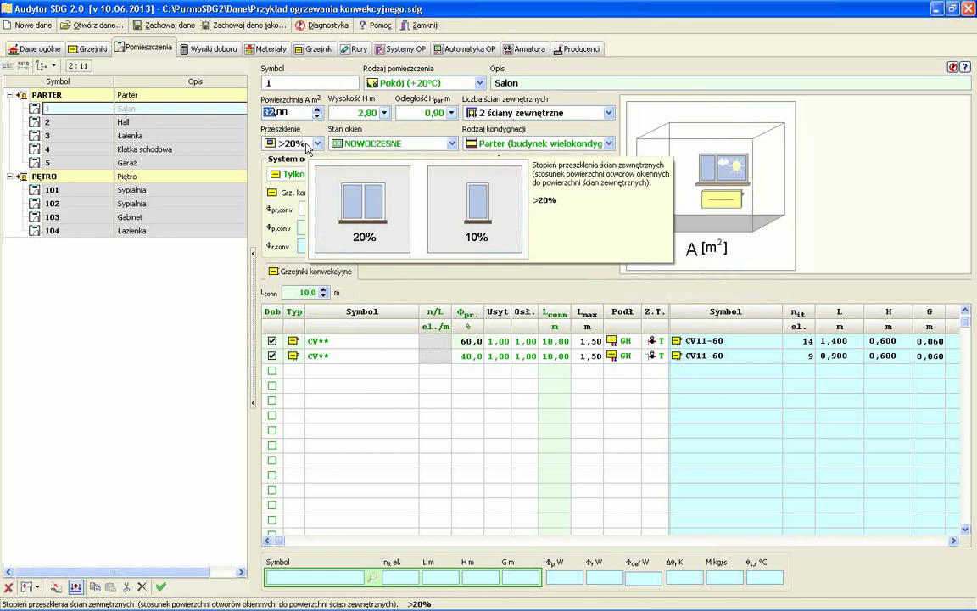
pyautogui.click(317, 144)
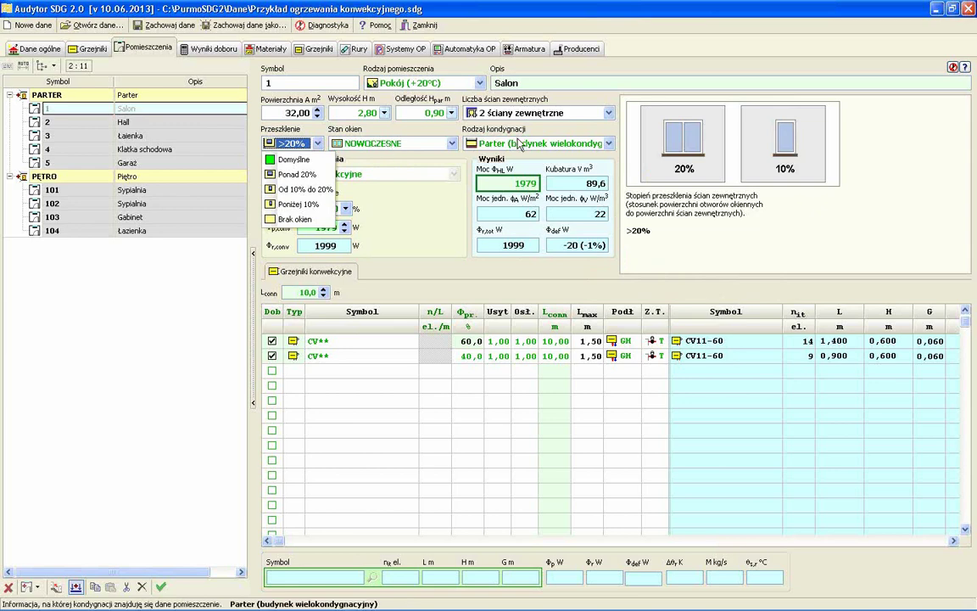
pyautogui.click(591, 102)
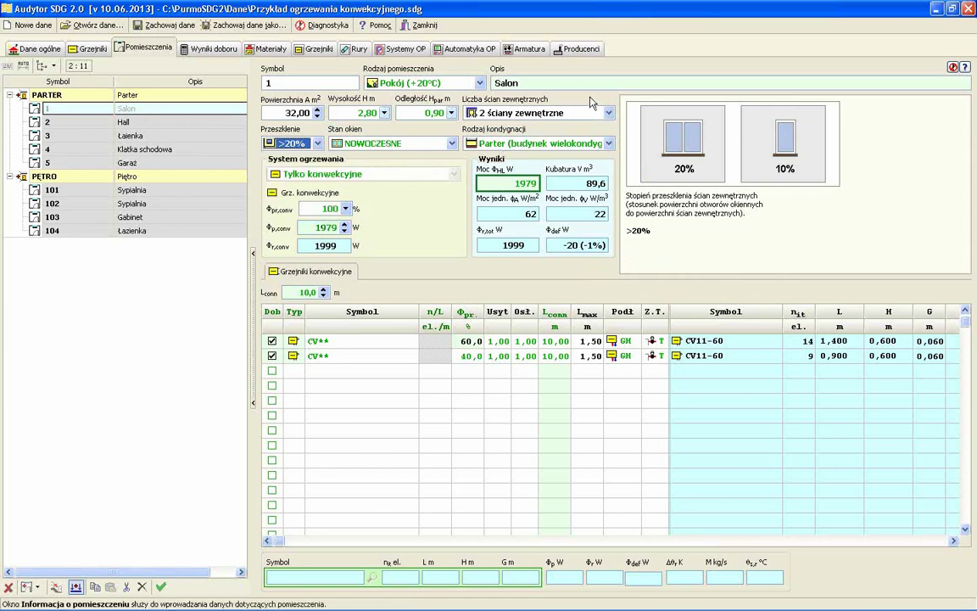
# - Review the Salon's radiator table and compare the room inputs, such as area and external walls, with the calculated design heat load
pyautogui.moveTo(479, 323)
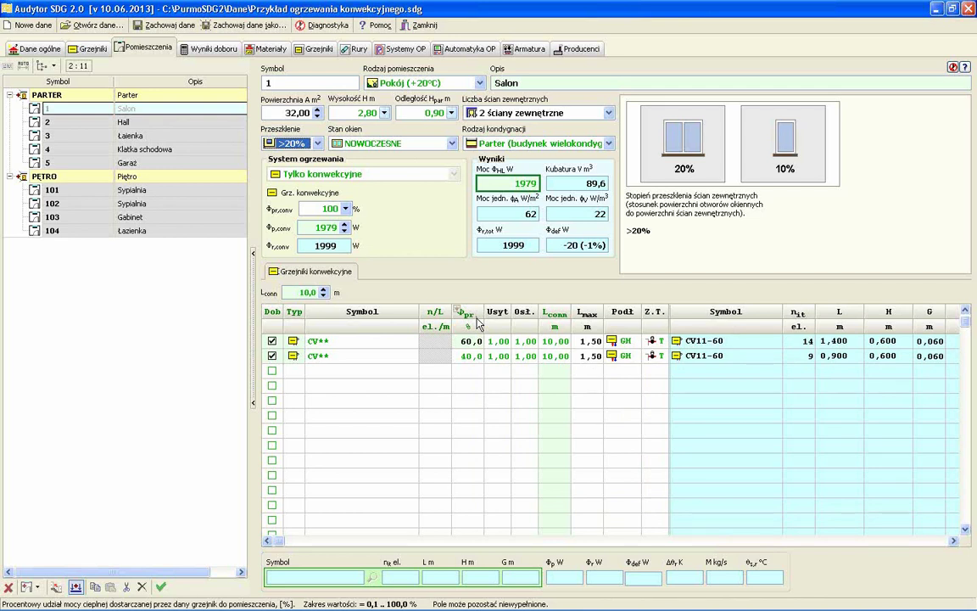
pyautogui.click(355, 381)
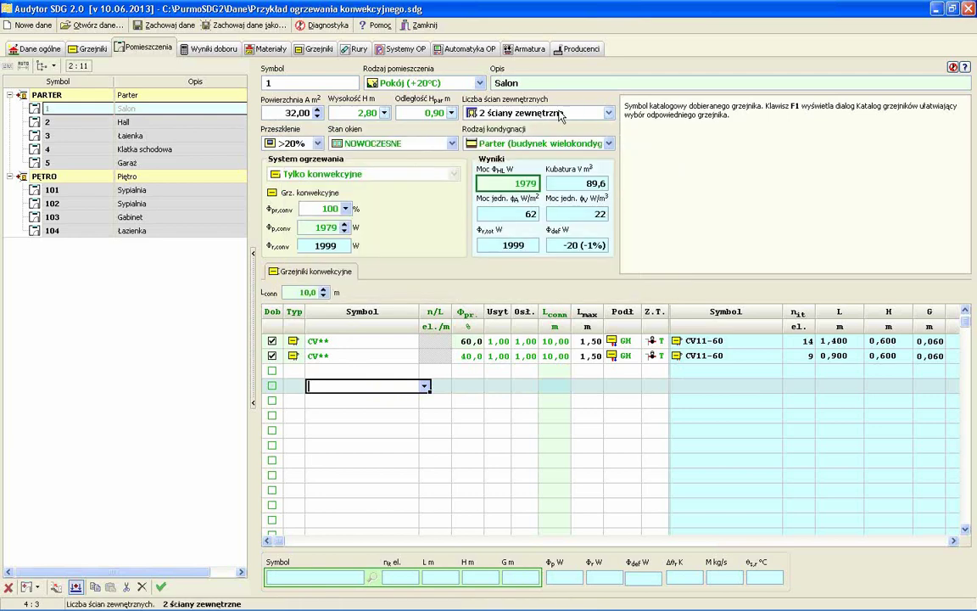
pyautogui.moveTo(560, 116)
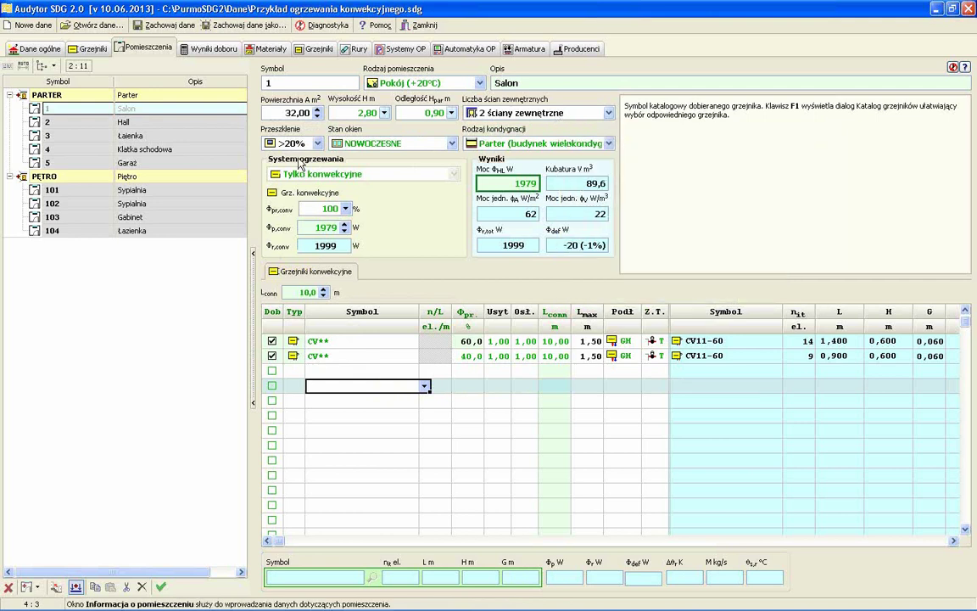
pyautogui.moveTo(302, 154)
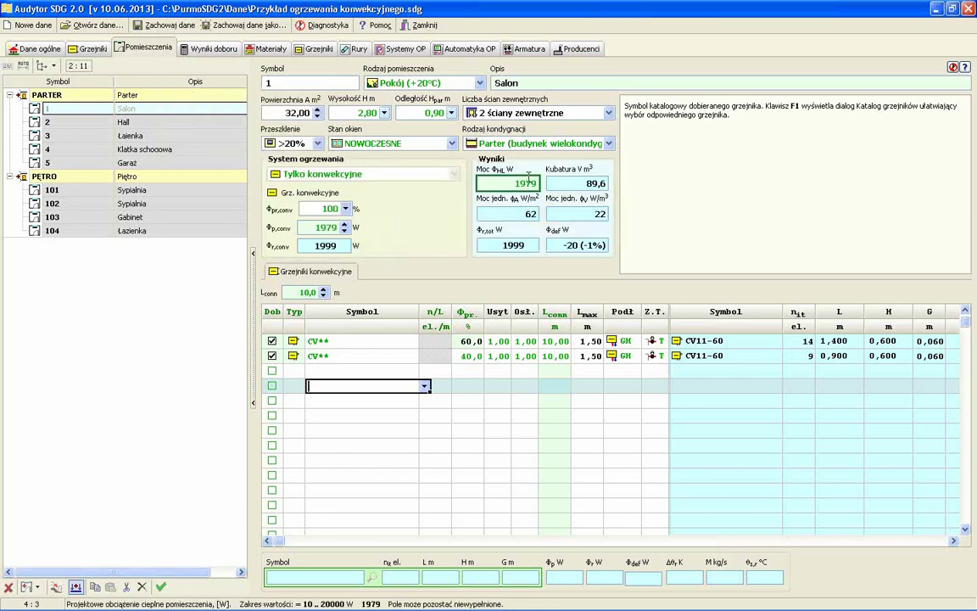
pyautogui.moveTo(533, 183)
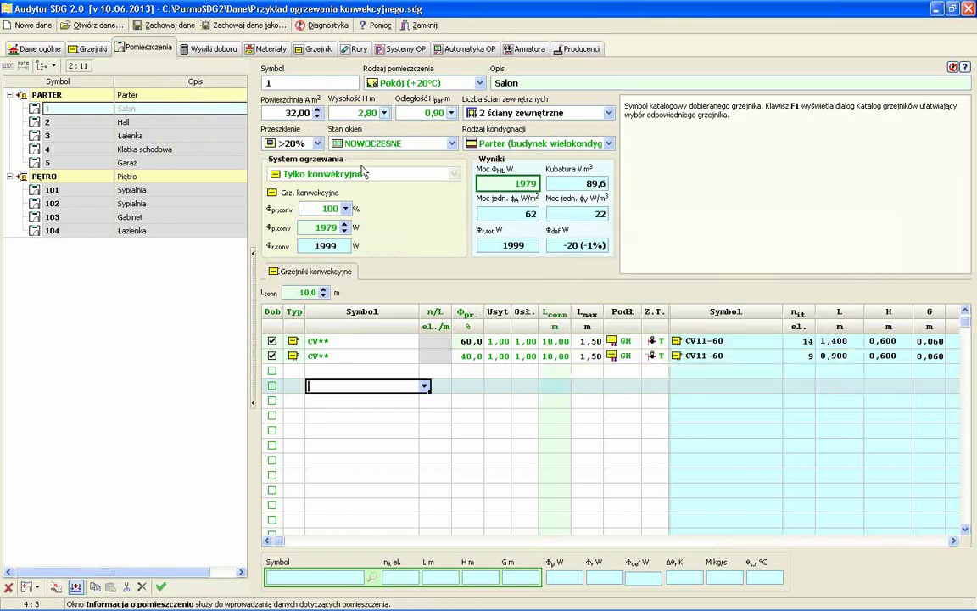
pyautogui.moveTo(290, 111)
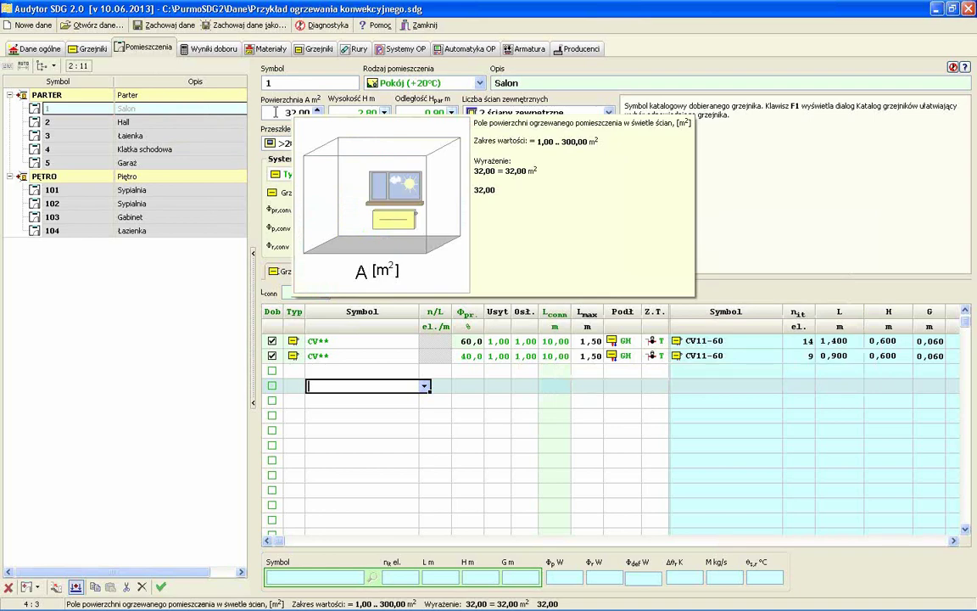
pyautogui.moveTo(501, 119)
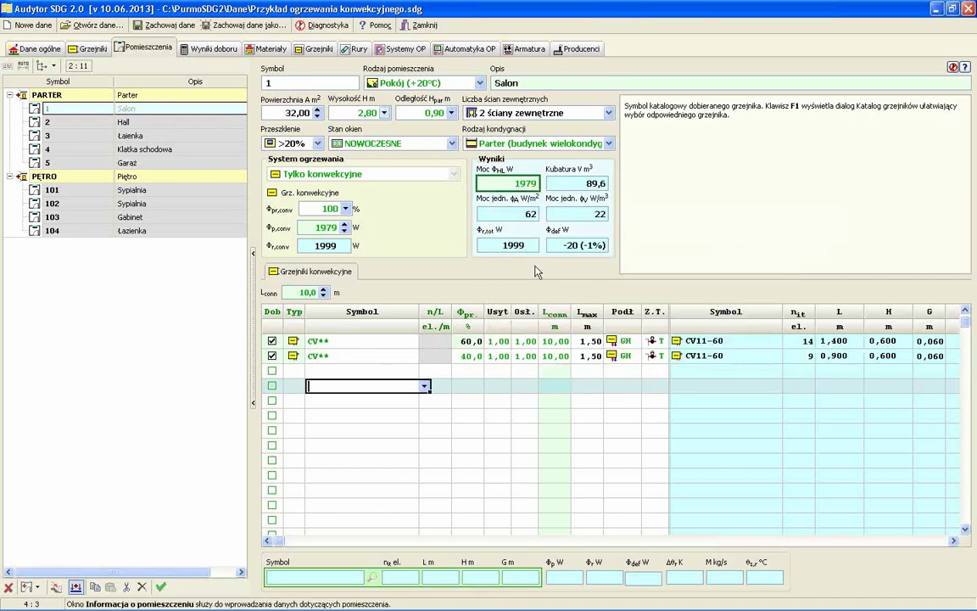
# - Try a design heat load ΦHL of 2000 W for the Salon, then clear it to restore the calculated value
pyautogui.moveTo(534, 203)
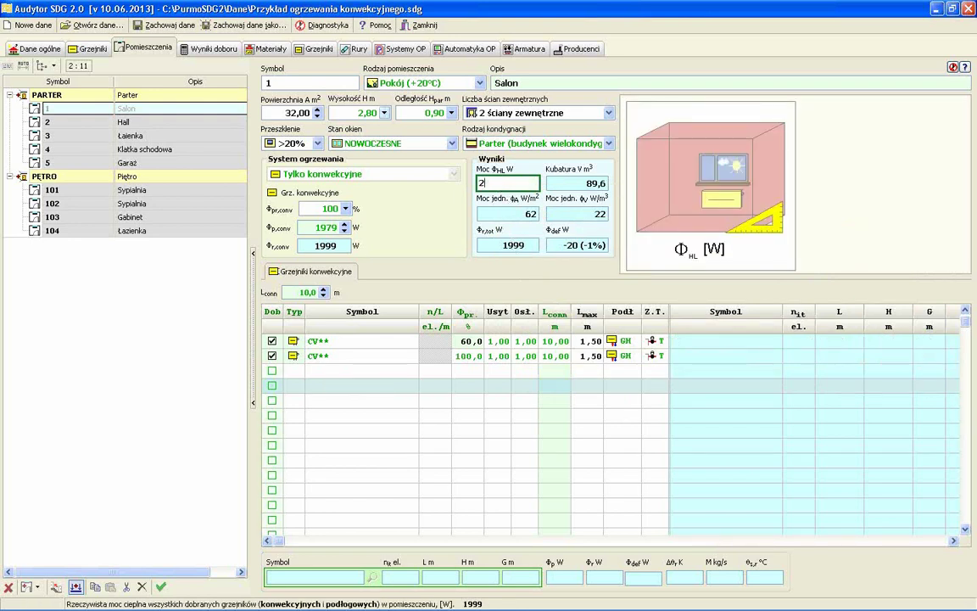
pyautogui.write('20000')
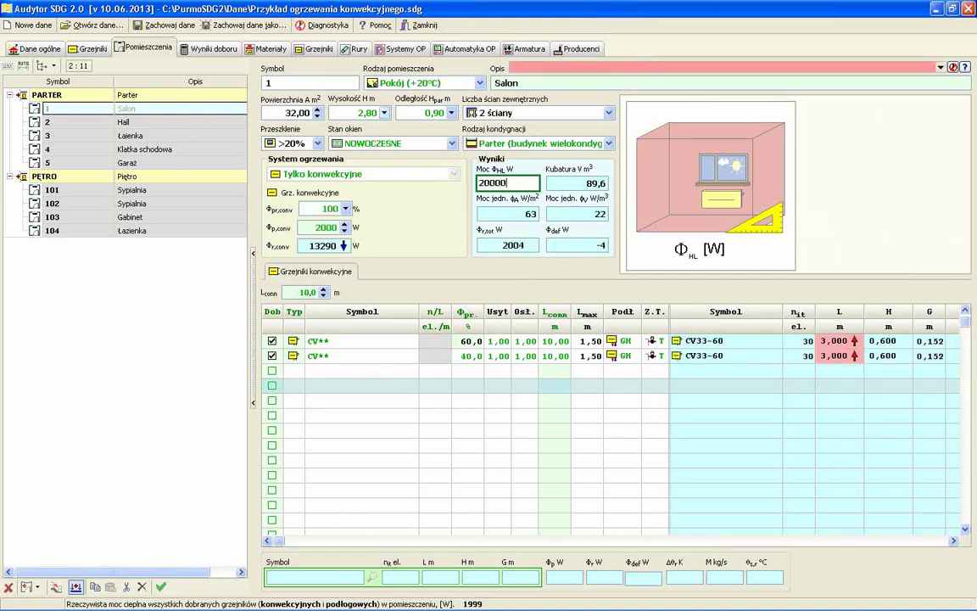
pyautogui.press('BackSpace')
pyautogui.press('Tab')
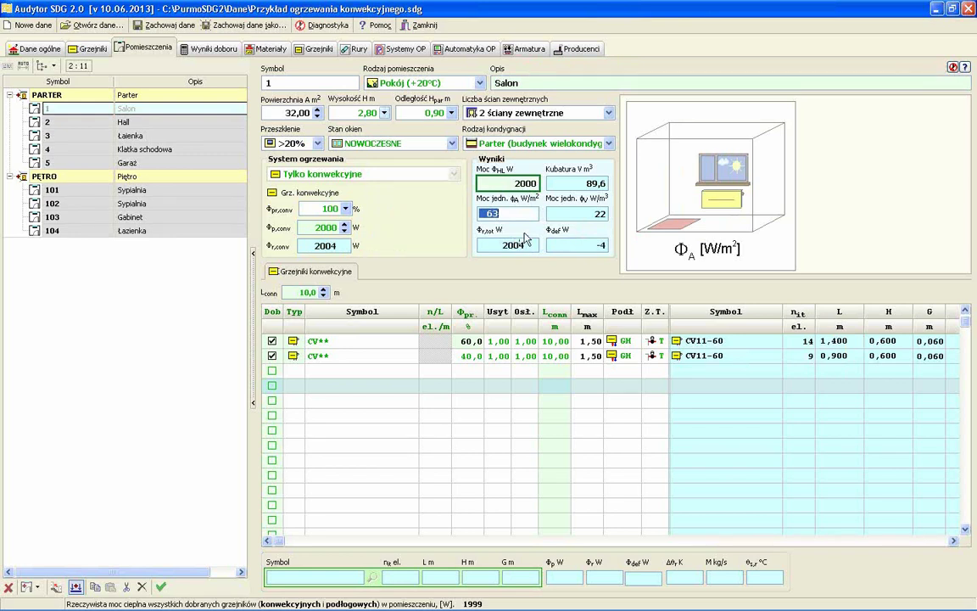
pyautogui.click(507, 183)
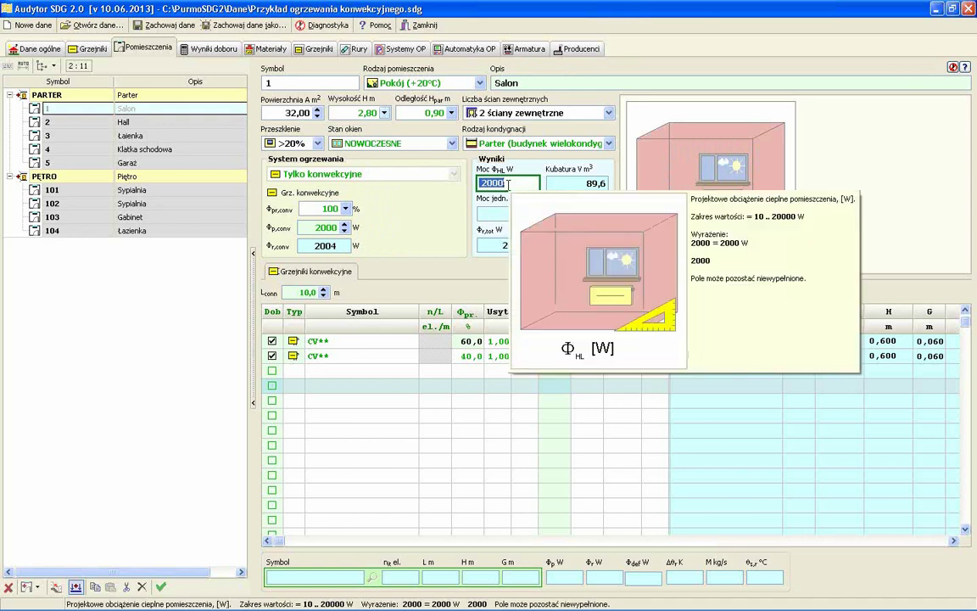
pyautogui.press('Delete')
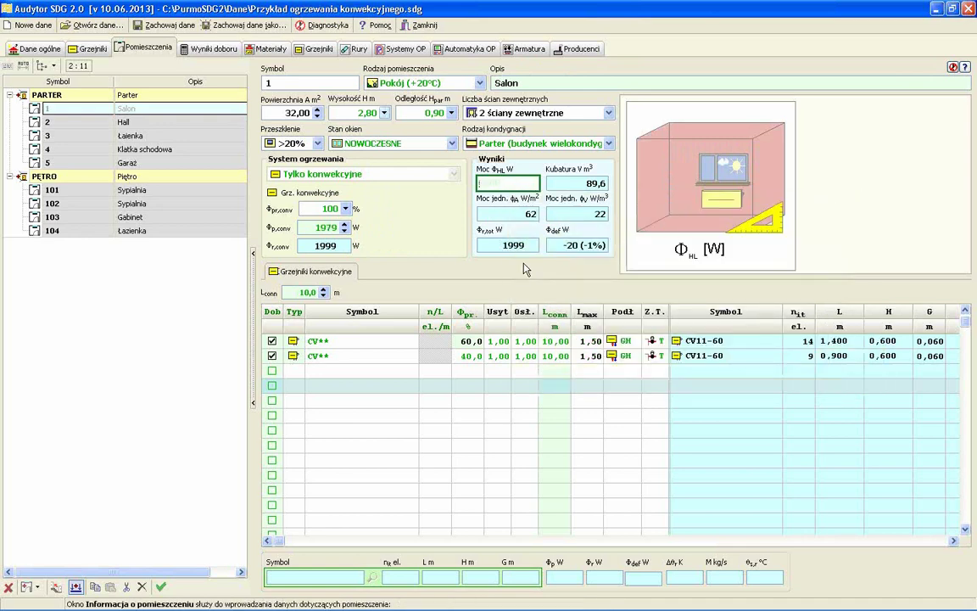
pyautogui.press('Tab')
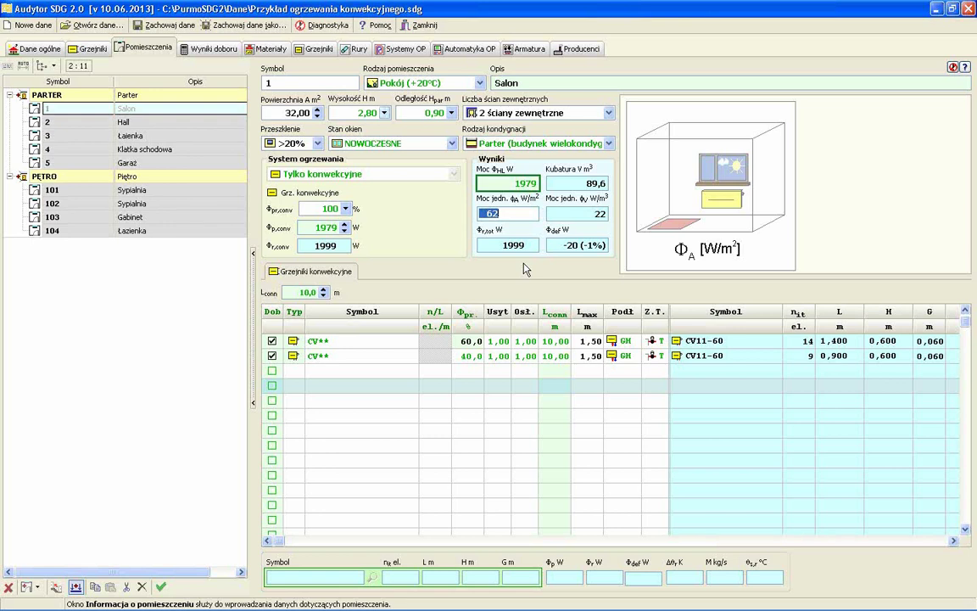
# - Check the Salon's total radiator output and view the building thermal protection (Ochrona cieplna) options in the general data
pyautogui.click(499, 243)
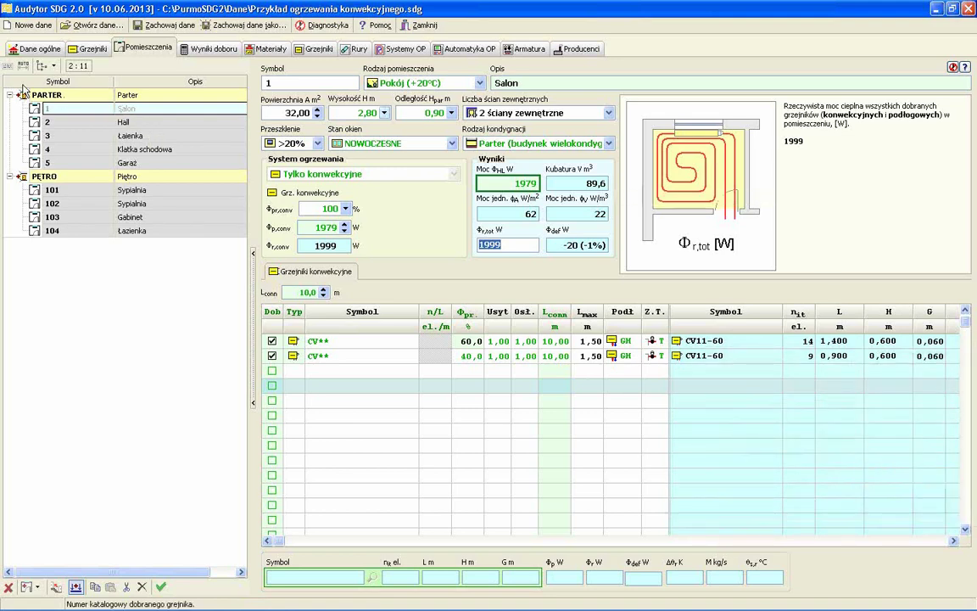
pyautogui.click(11, 52)
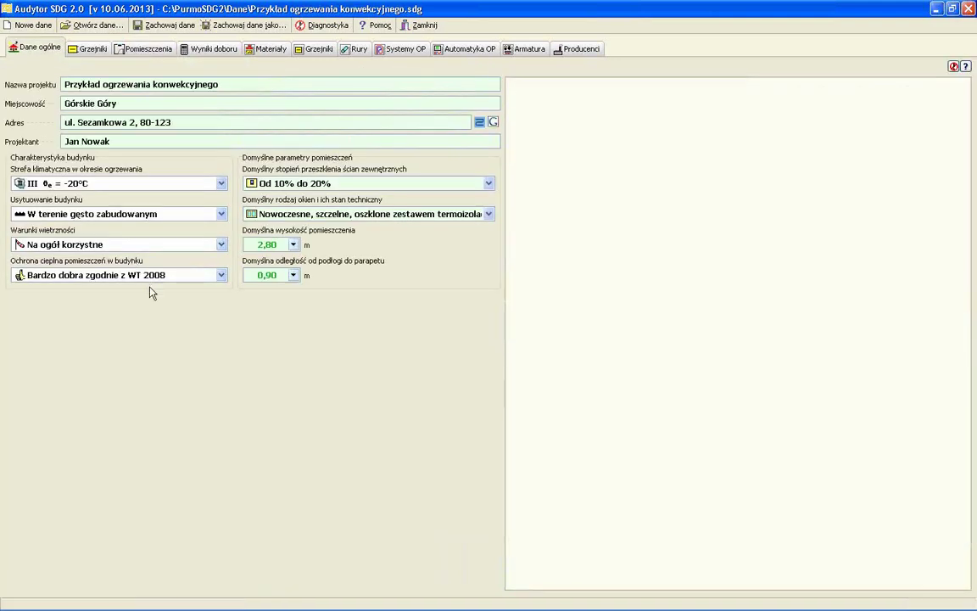
pyautogui.click(215, 276)
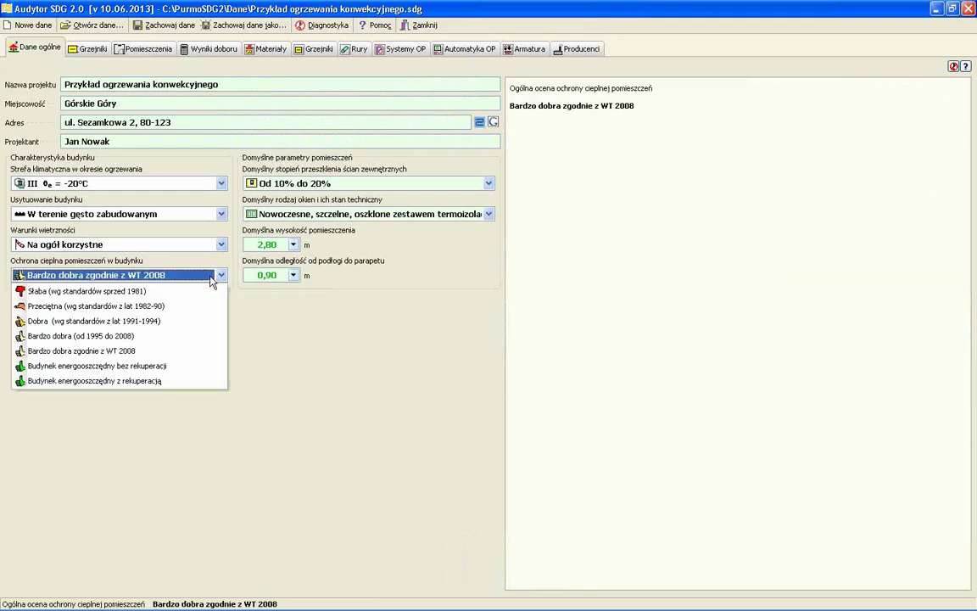
pyautogui.moveTo(147, 352)
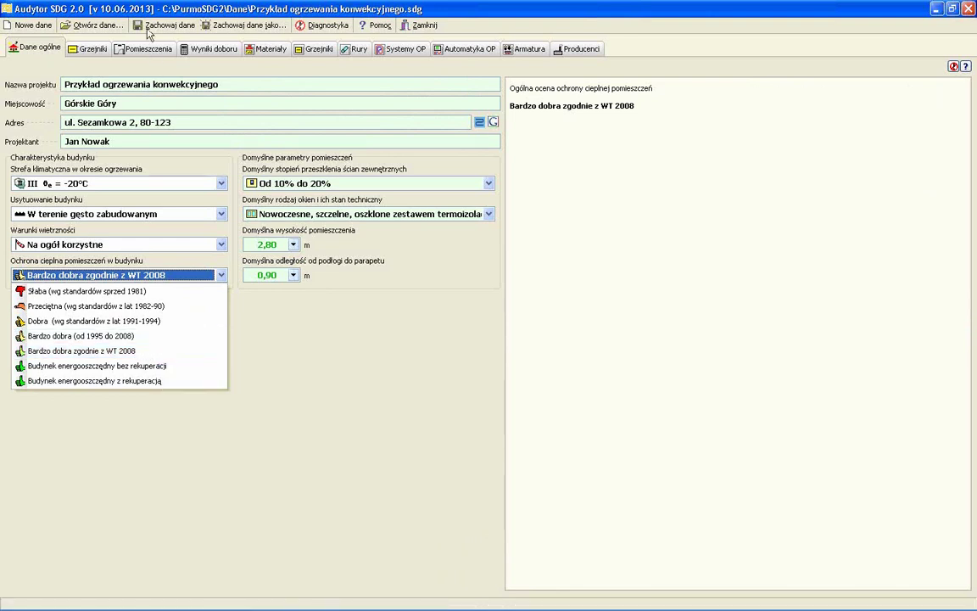
pyautogui.click(128, 50)
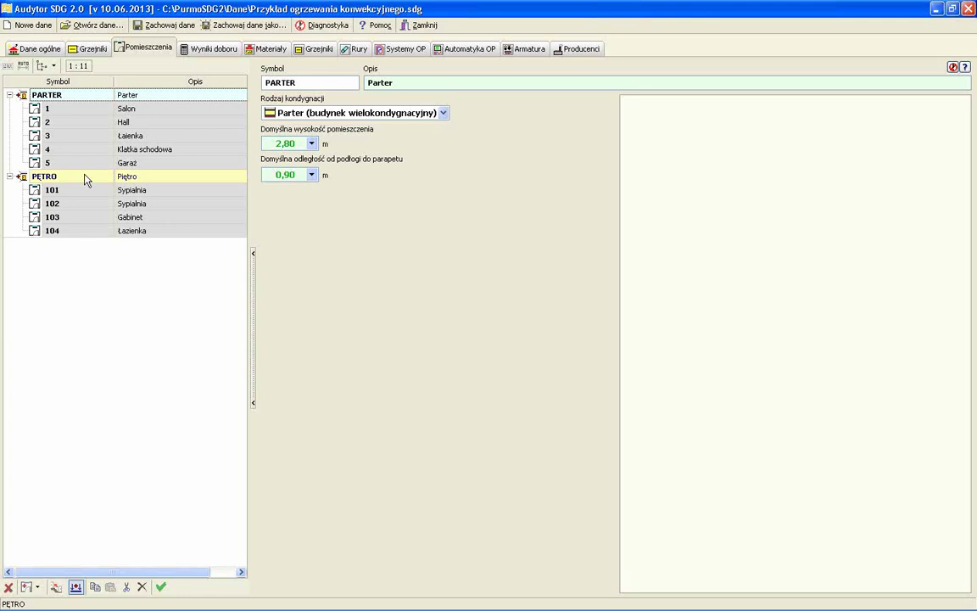
pyautogui.click(36, 49)
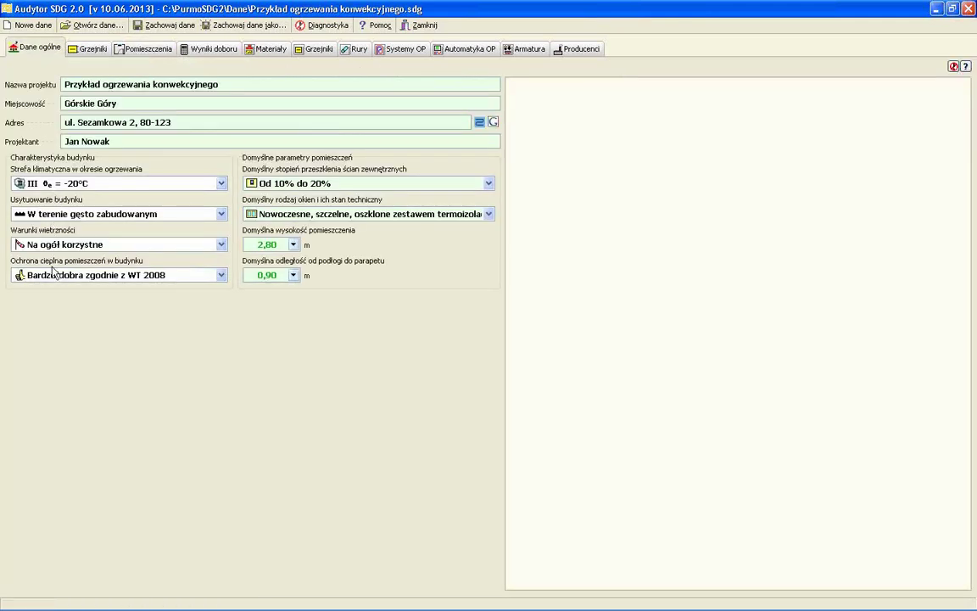
pyautogui.click(58, 276)
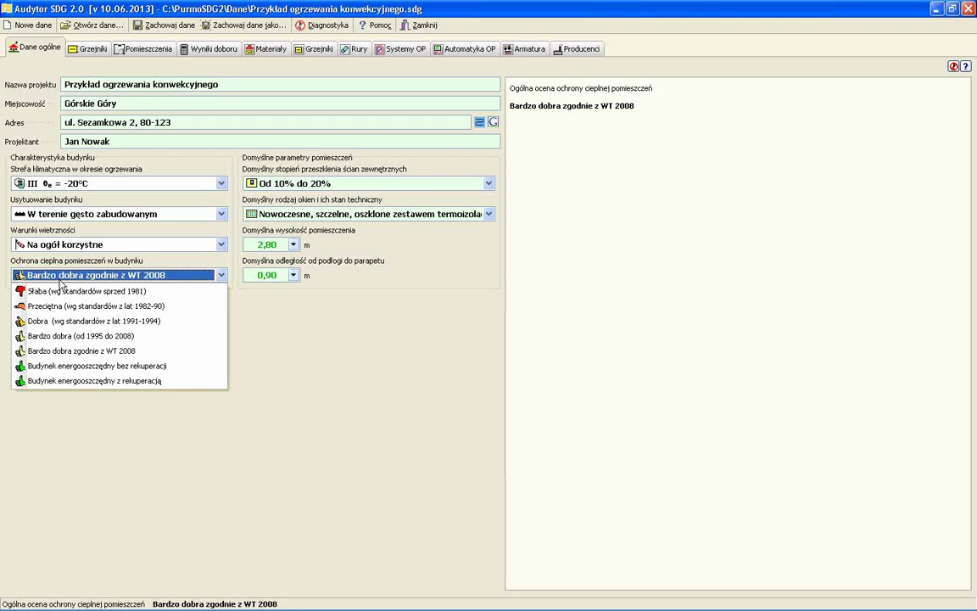
# - Reopen room 1 (Salon) and examine its heat load and the power shares of its CV** radiators
pyautogui.click(144, 48)
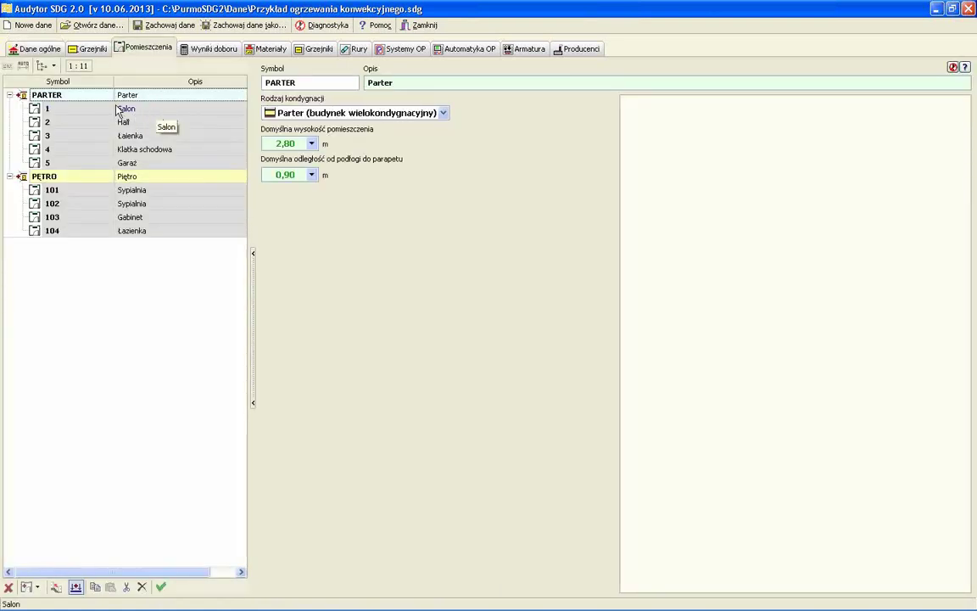
pyautogui.click(77, 110)
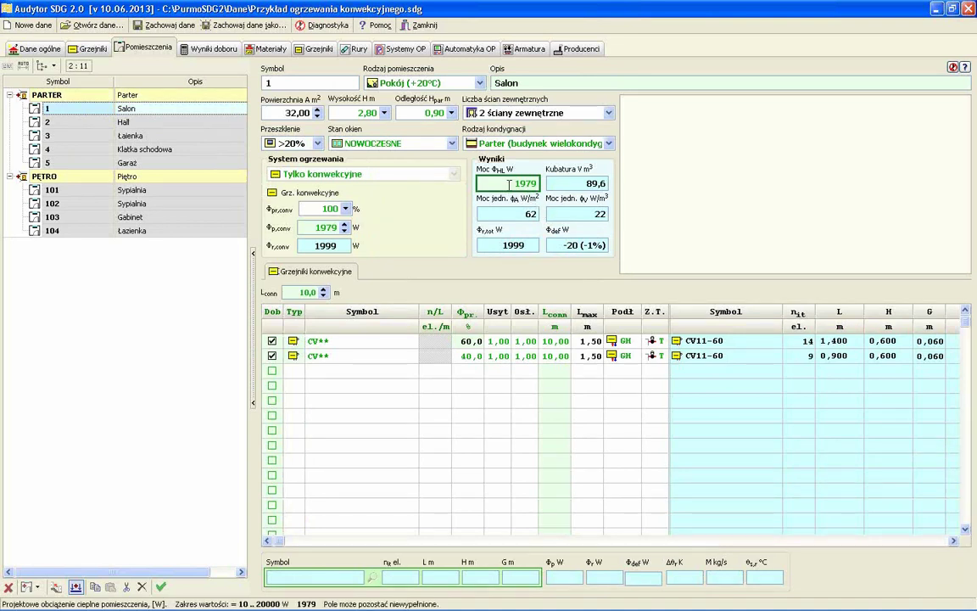
pyautogui.moveTo(509, 184)
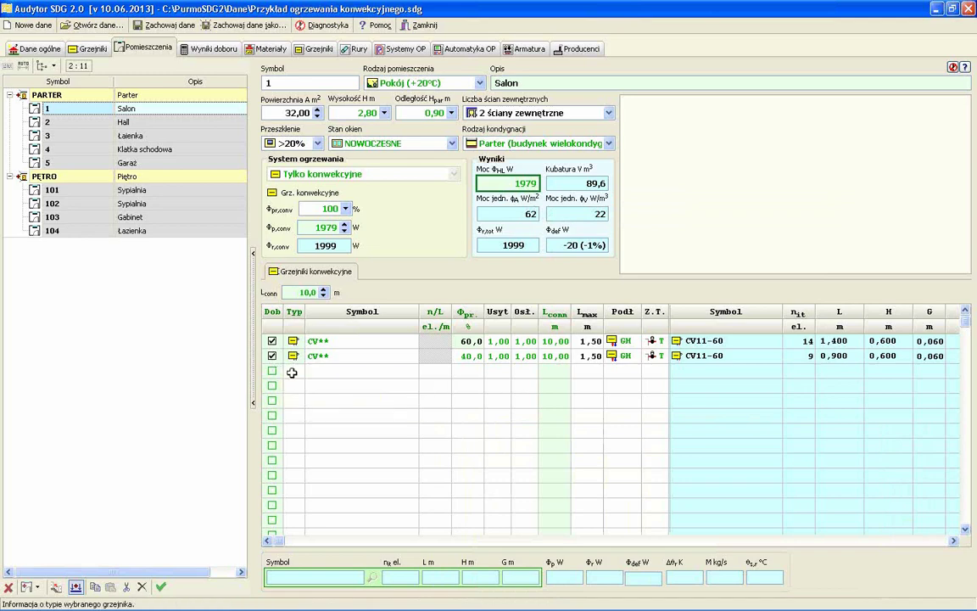
pyautogui.click(358, 343)
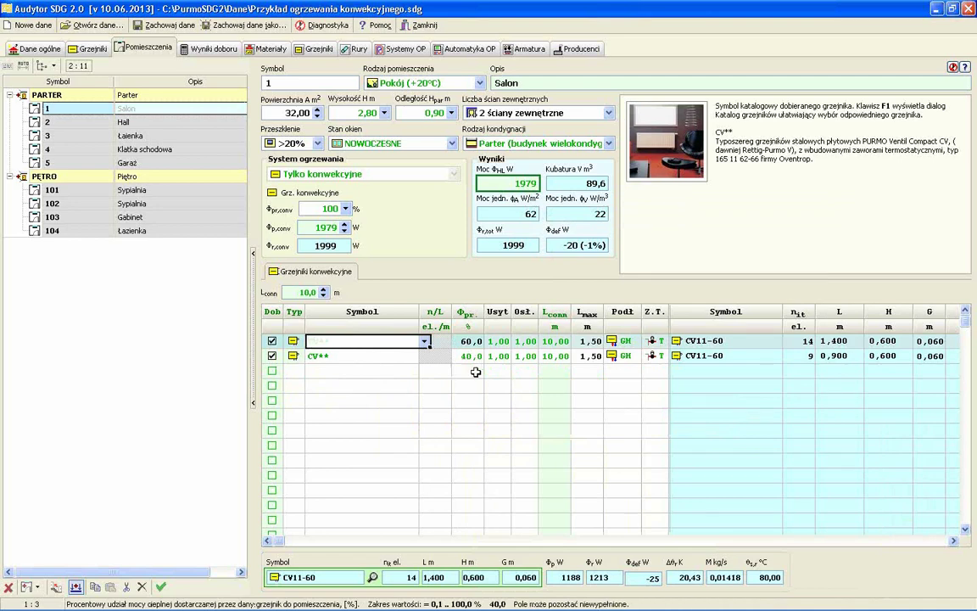
pyautogui.press('Tab')
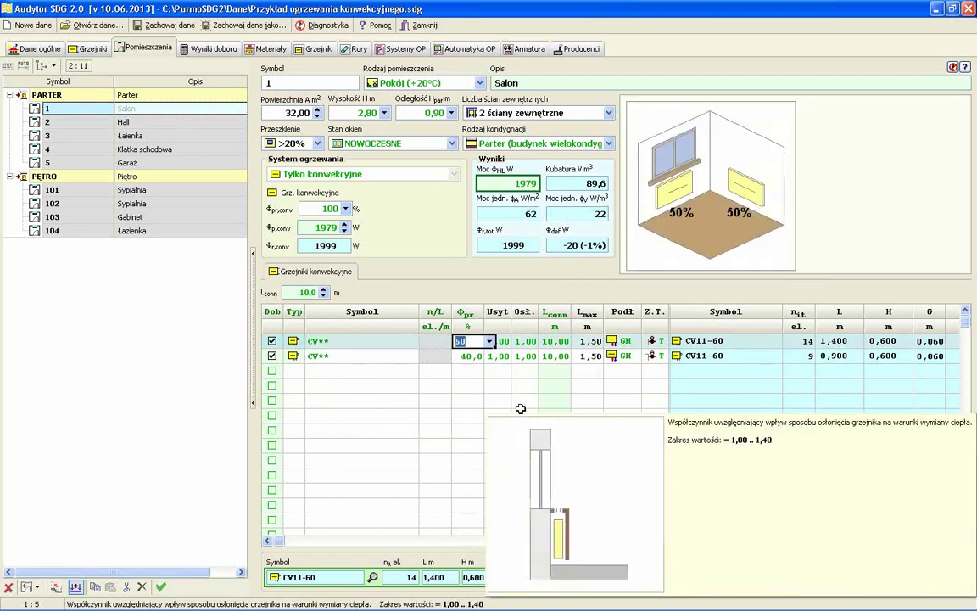
pyautogui.press('Down')
pyautogui.press('Down')
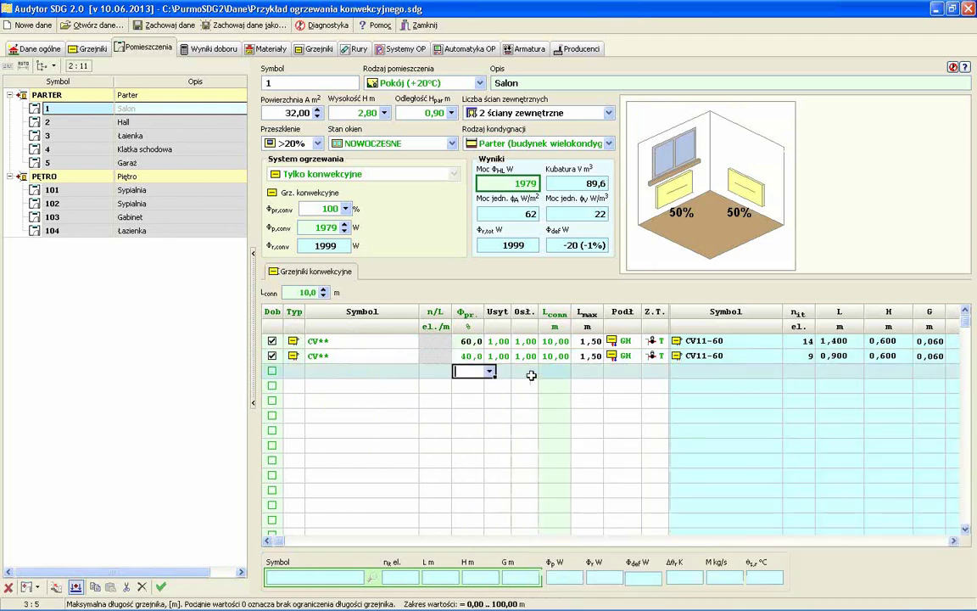
# - Examine the power share, length limit and connection settings of the Salon's two CV** radiators, along with their selection results
pyautogui.moveTo(476, 348)
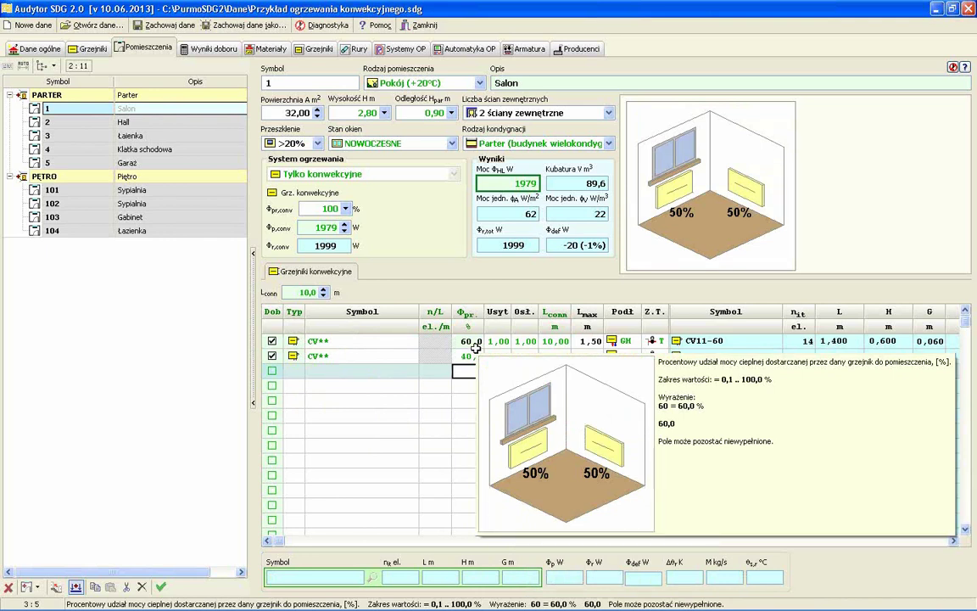
pyautogui.moveTo(436, 435)
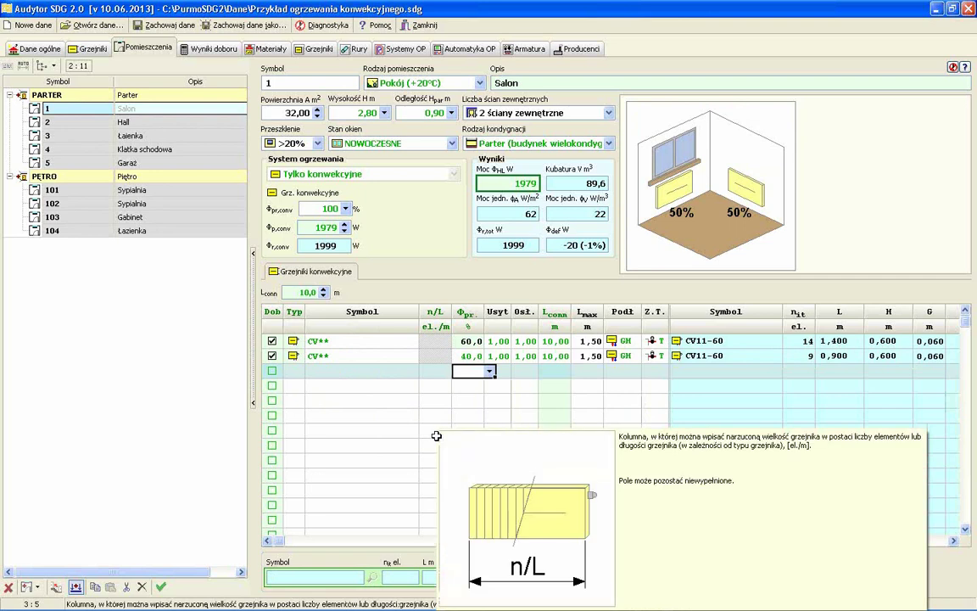
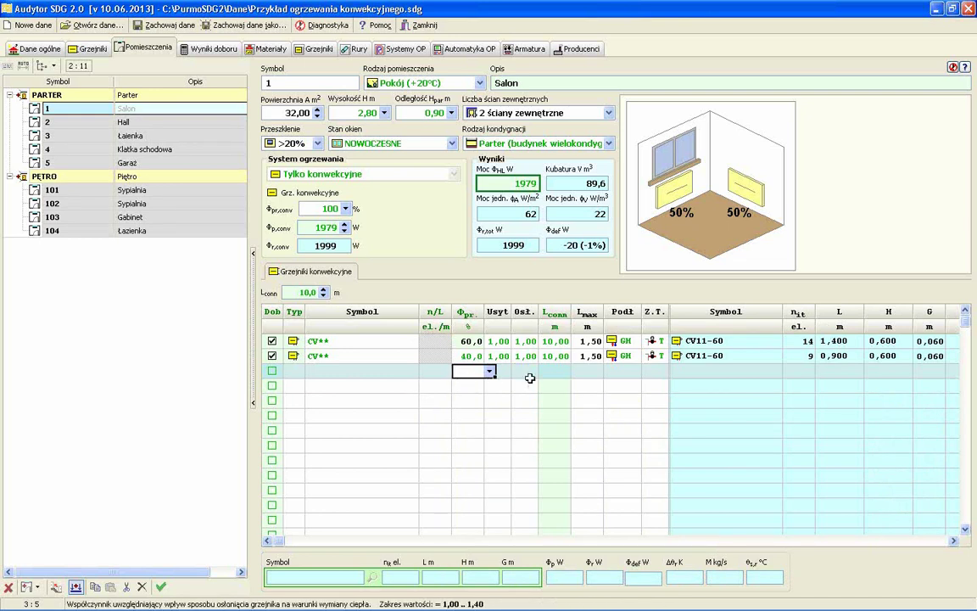
pyautogui.moveTo(600, 376)
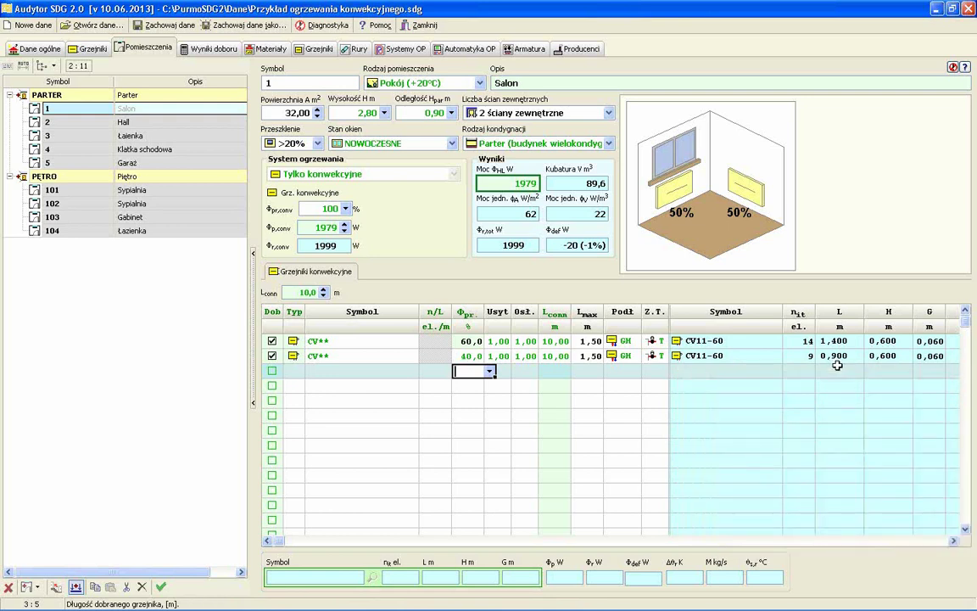
pyautogui.moveTo(854, 342)
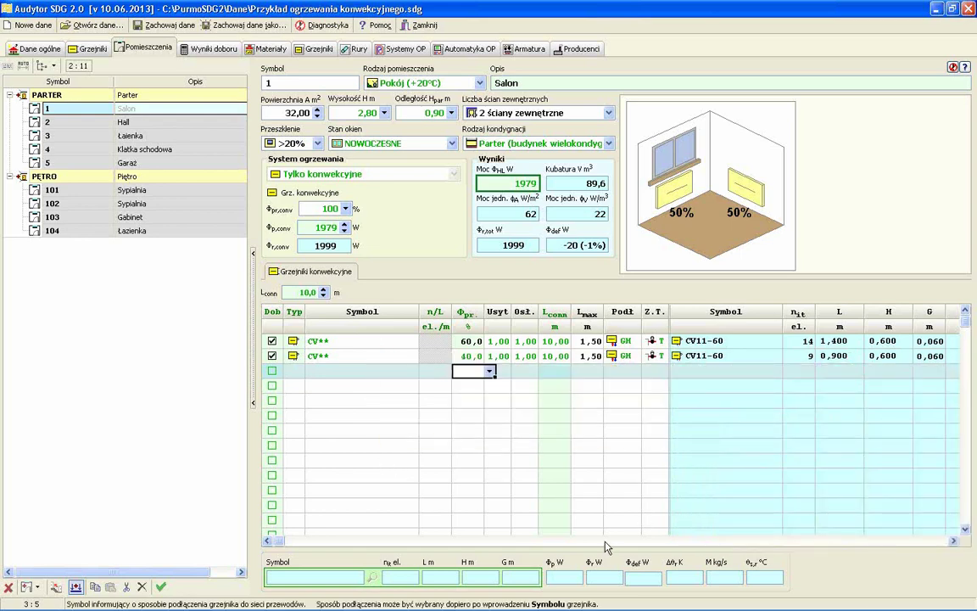
pyautogui.hscroll(5, 540, 486)
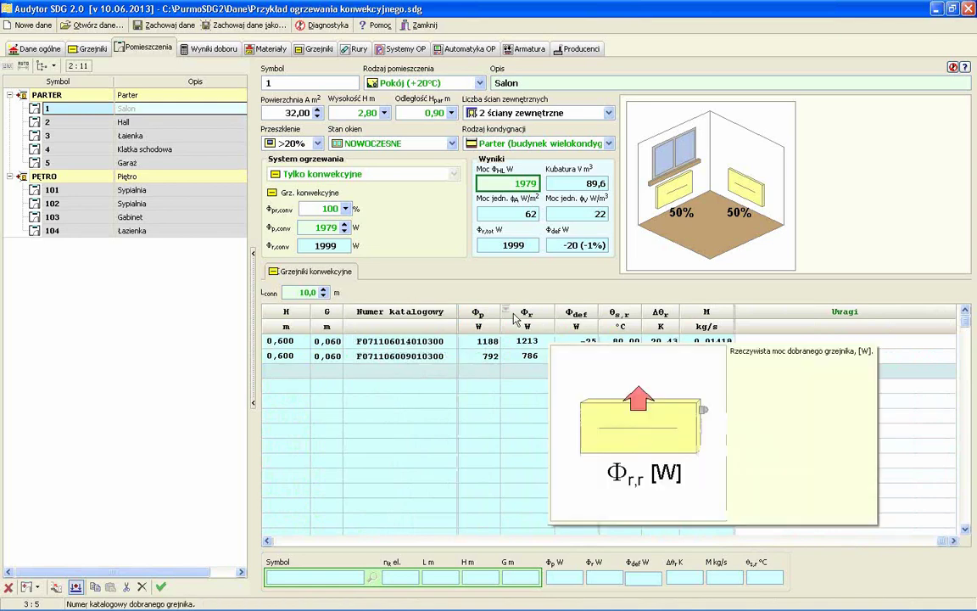
pyautogui.click(288, 541)
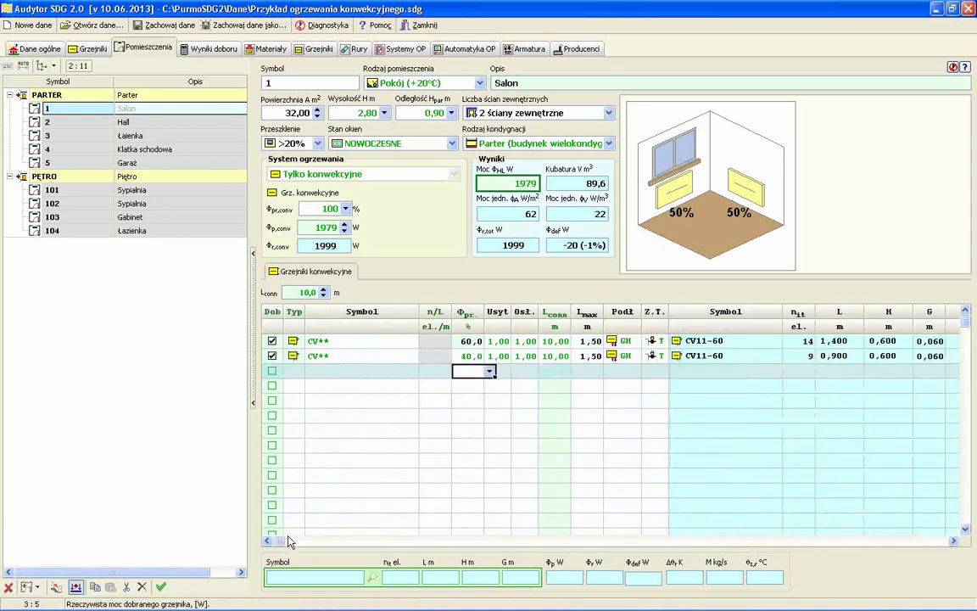
pyautogui.click(351, 340)
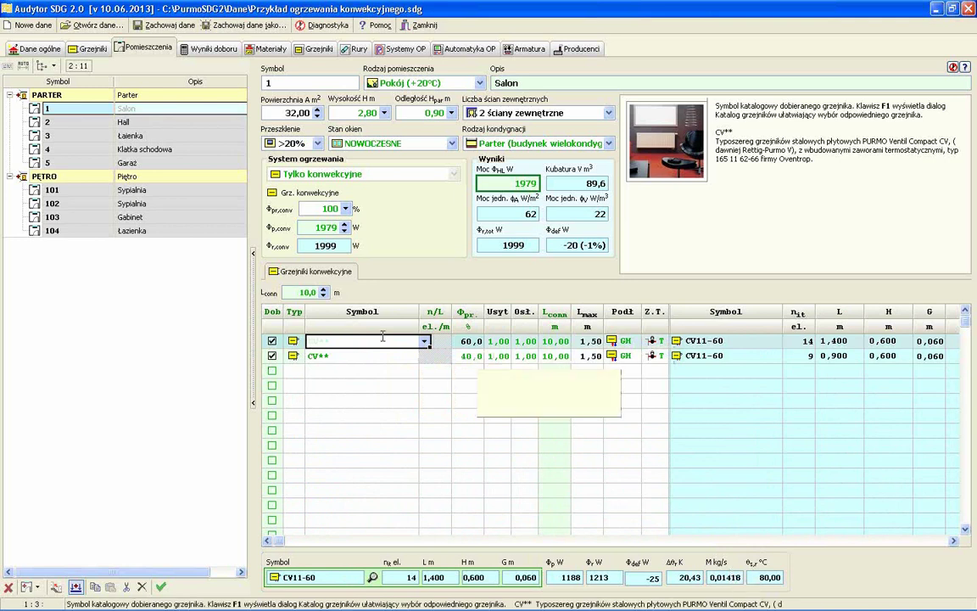
pyautogui.click(348, 370)
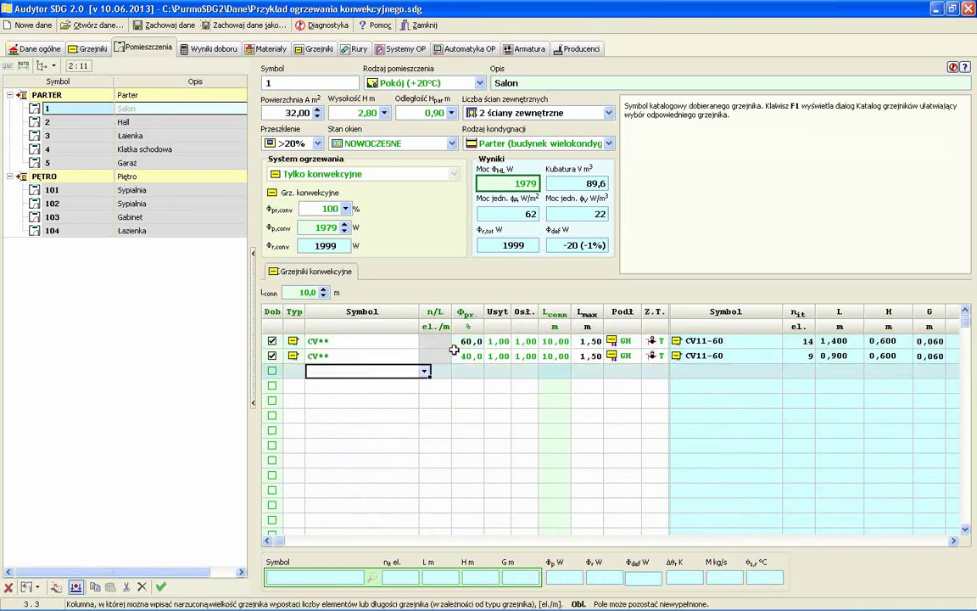
# - Reset the power share of the Salon's first CV** radiator to the default 50%
pyautogui.click(468, 341)
pyautogui.press('Down')
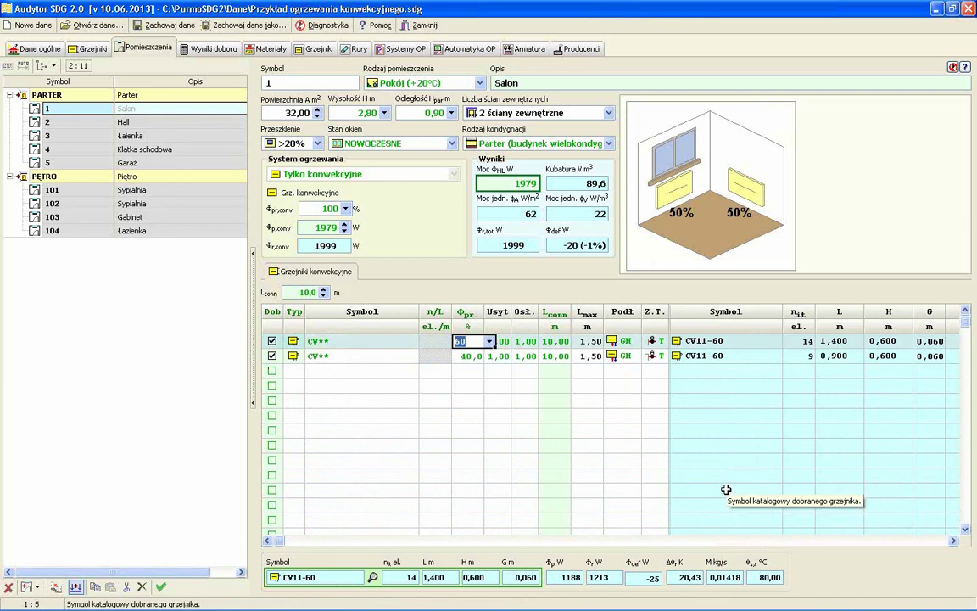
pyautogui.press('BackSpace')
pyautogui.write('50')
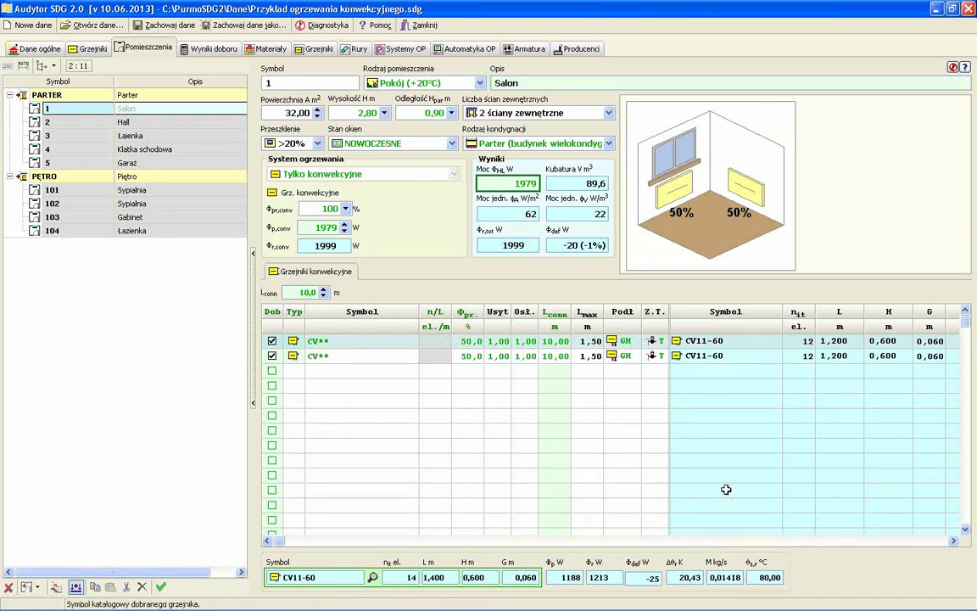
pyautogui.press('Return')
pyautogui.press('Return')
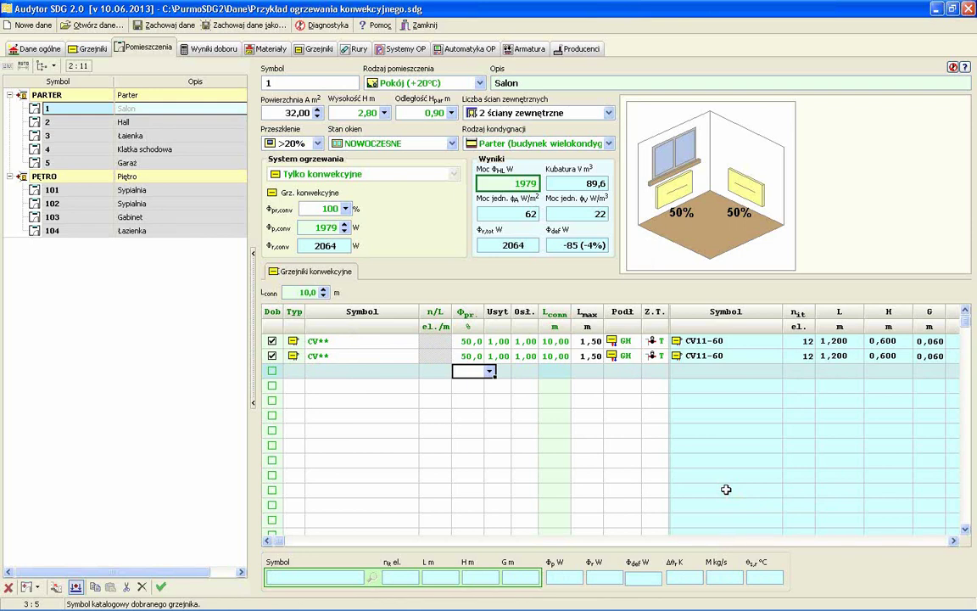
# - Exclude the Salon's second CV** radiator from the automatic selection
pyautogui.press('Left')
pyautogui.press('Left')
pyautogui.press('Left')
pyautogui.press('Left')
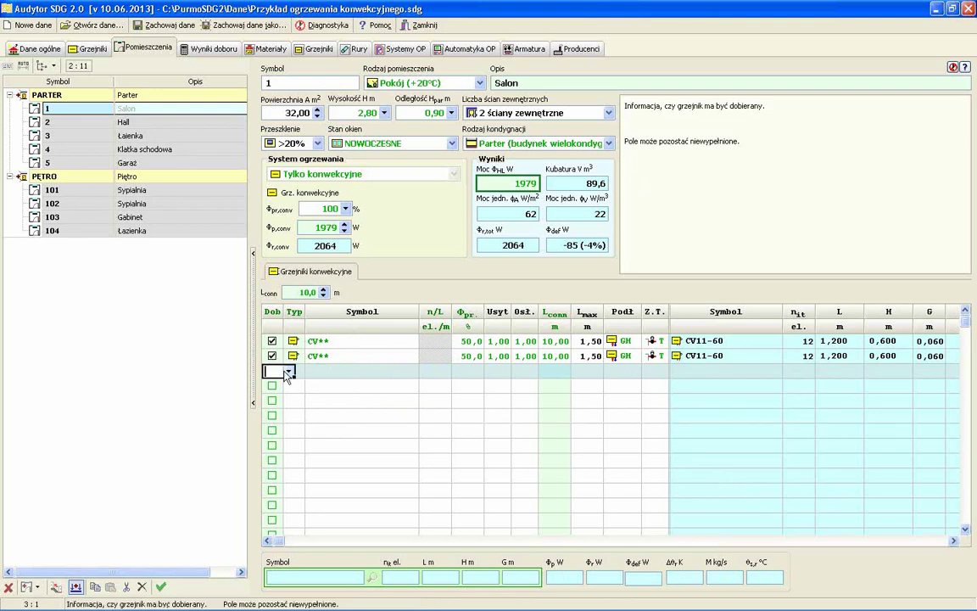
pyautogui.click(272, 356)
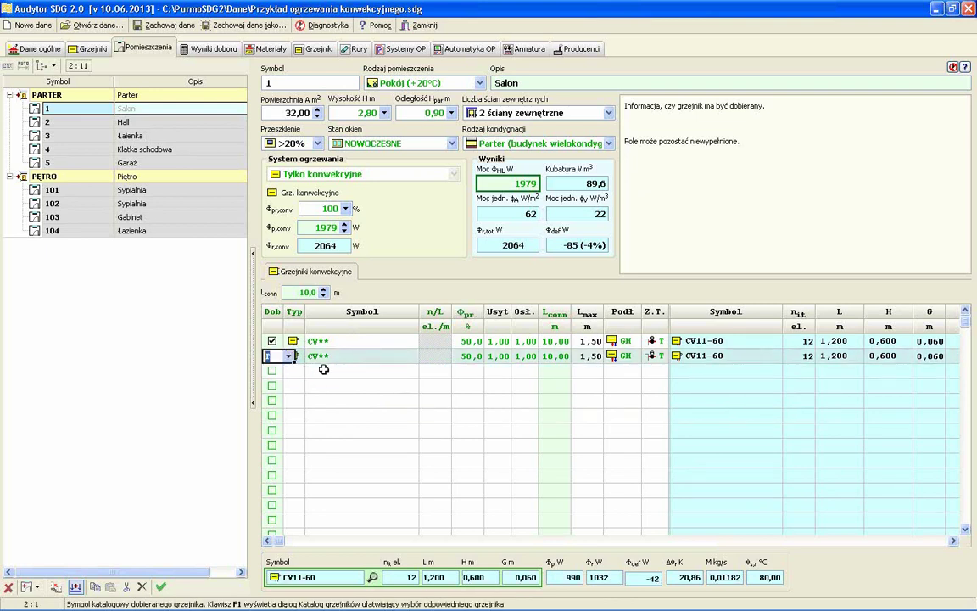
pyautogui.press('Down')
pyautogui.write('n')
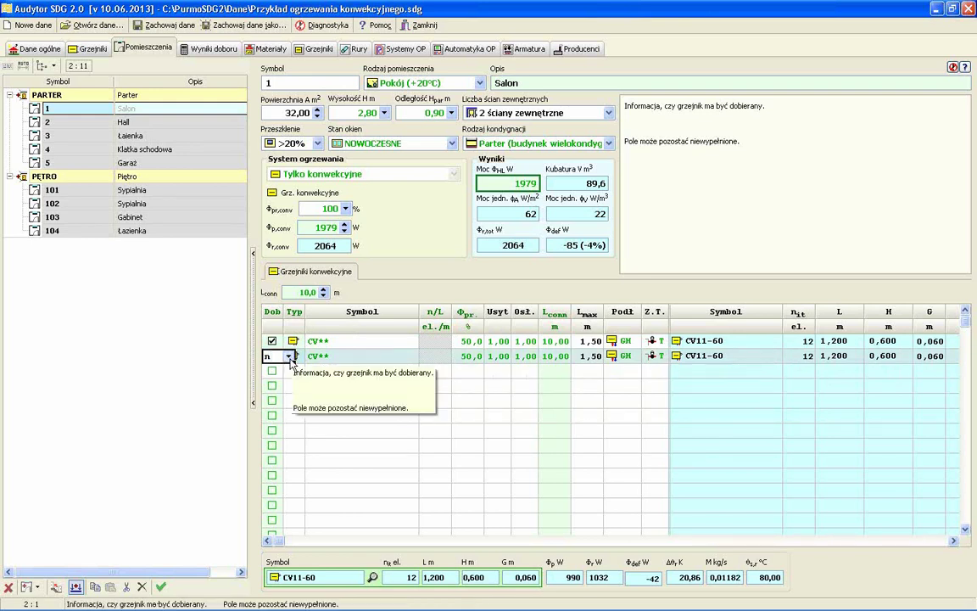
pyautogui.click(291, 356)
pyautogui.click(277, 378)
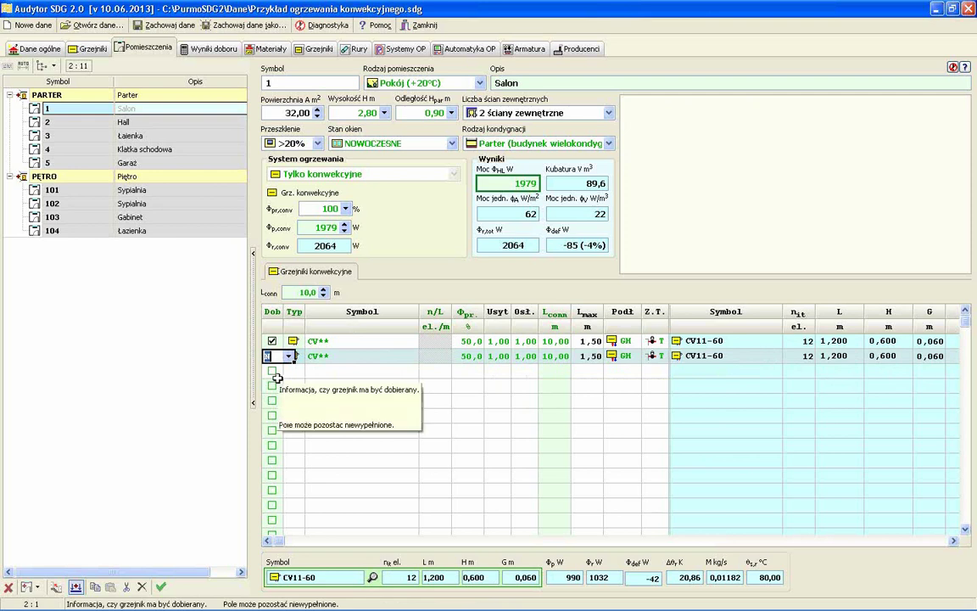
pyautogui.press('Return')
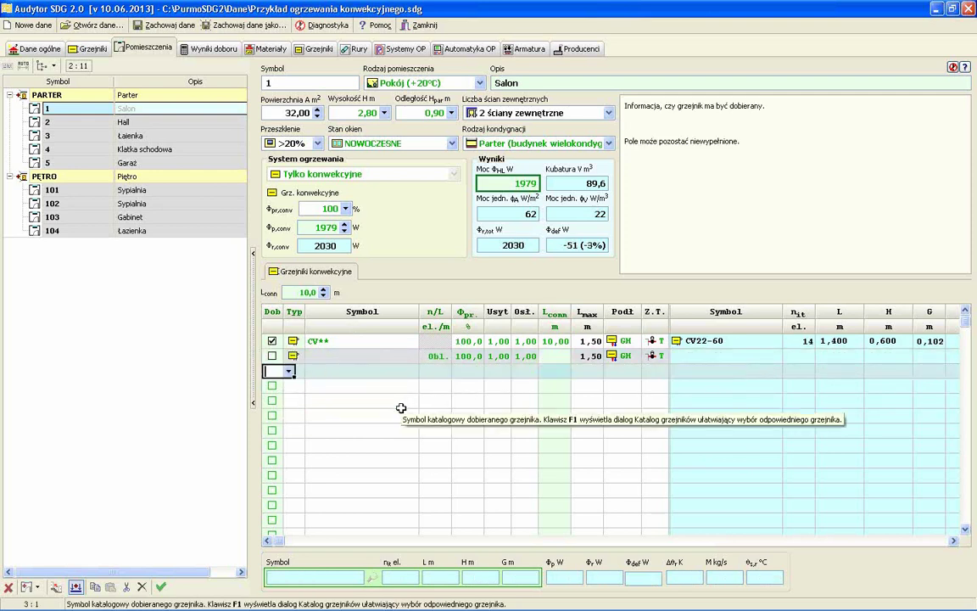
# - Check the type, size and output of the single radiator selected for the whole Salon
pyautogui.click(322, 340)
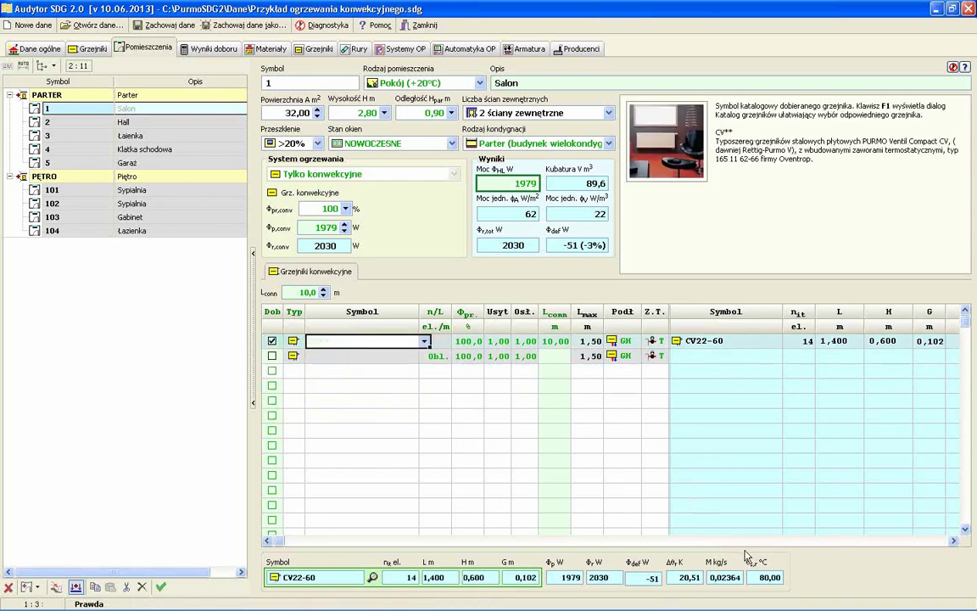
pyautogui.hscroll(5, 672, 490)
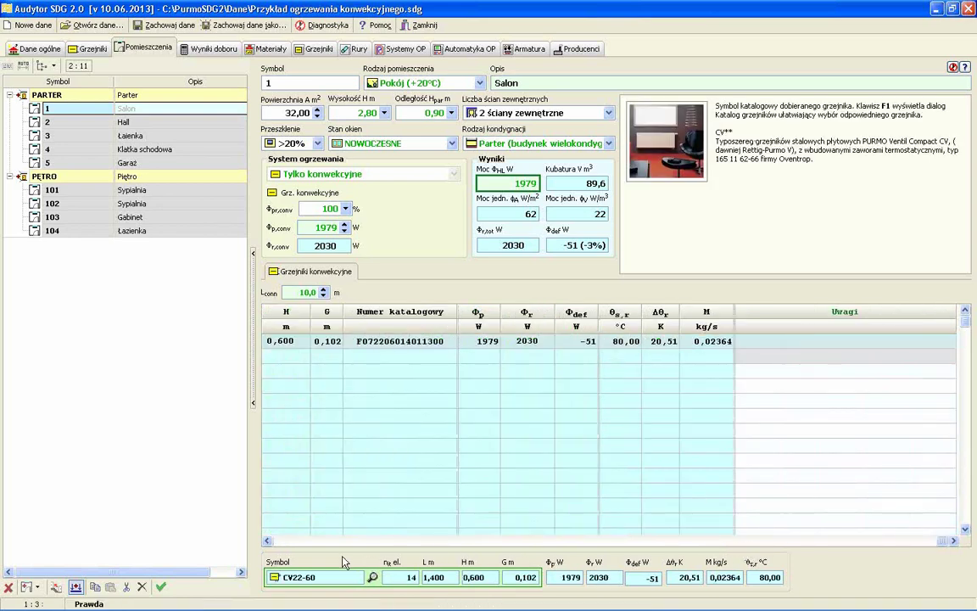
pyautogui.hscroll(-5, 267, 498)
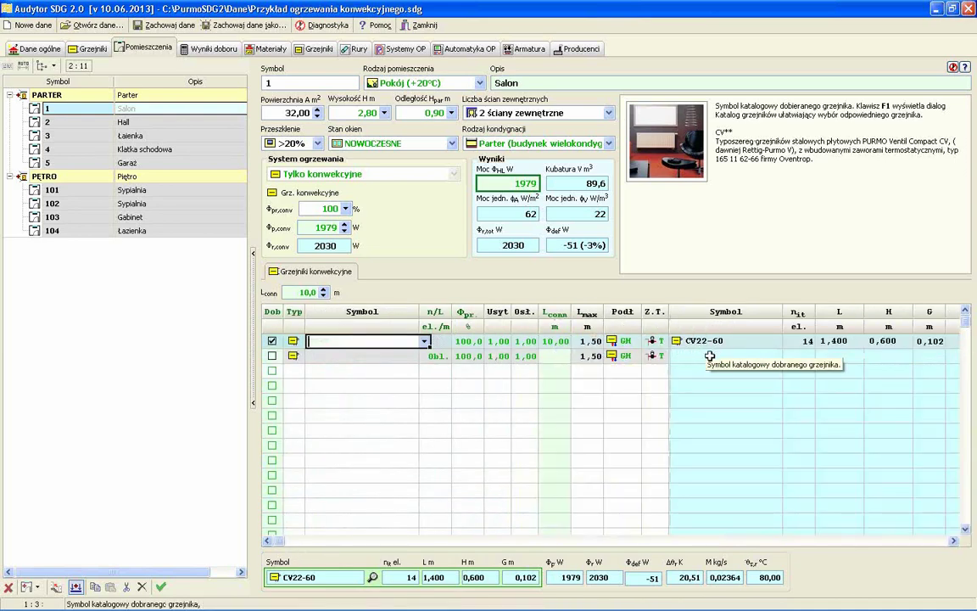
# - Include the Salon's second radiator in the selection again and set the first radiator's power share to 60%
pyautogui.click(280, 356)
pyautogui.click(281, 356)
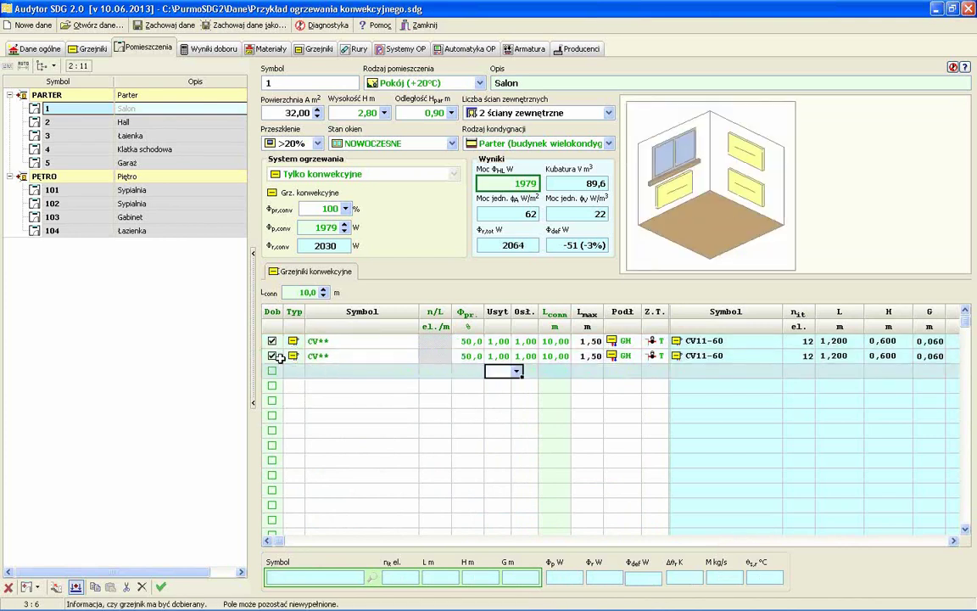
pyautogui.press('Up')
pyautogui.press('Up')
pyautogui.press('Left')
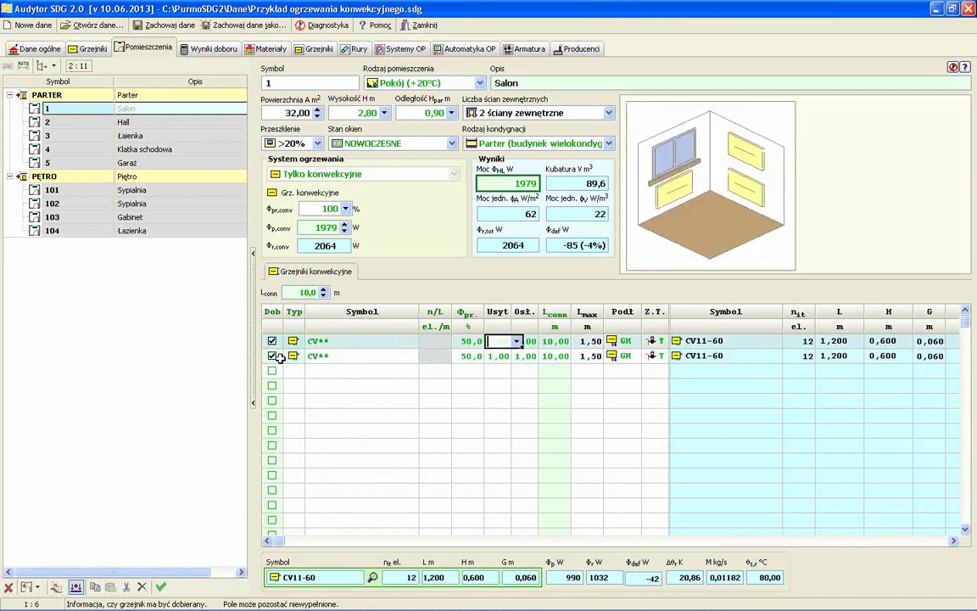
pyautogui.write('60')
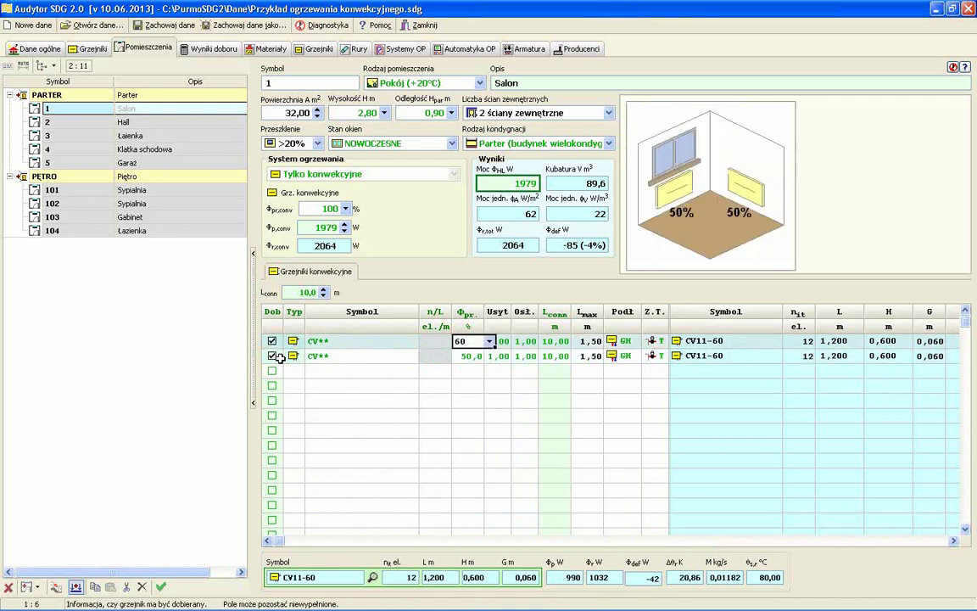
pyautogui.press('Return')
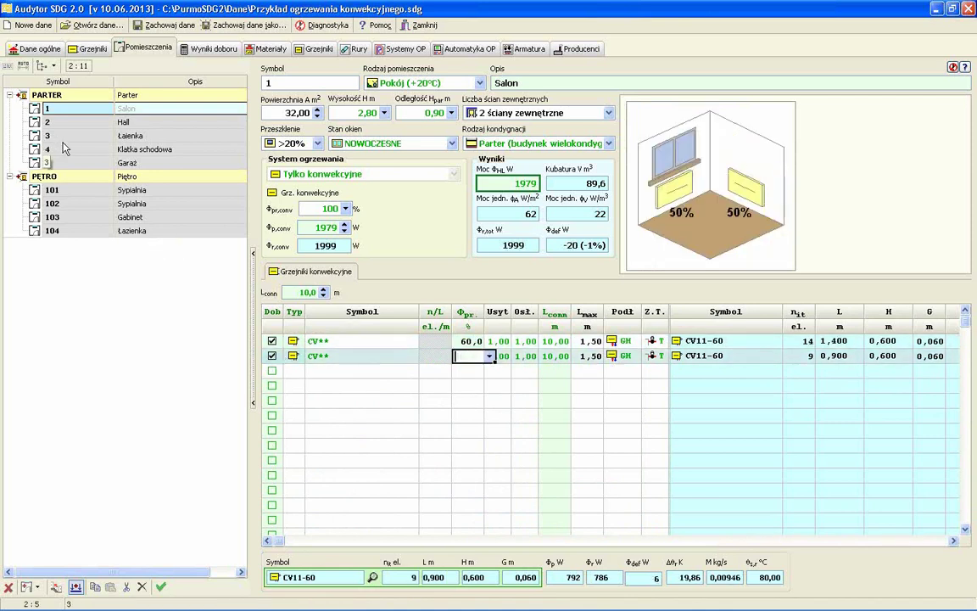
# - Open room 3 (Łaienka), inspect its MUN** bathroom radiator and look at the radiator catalogue without choosing a model
pyautogui.click(66, 138)
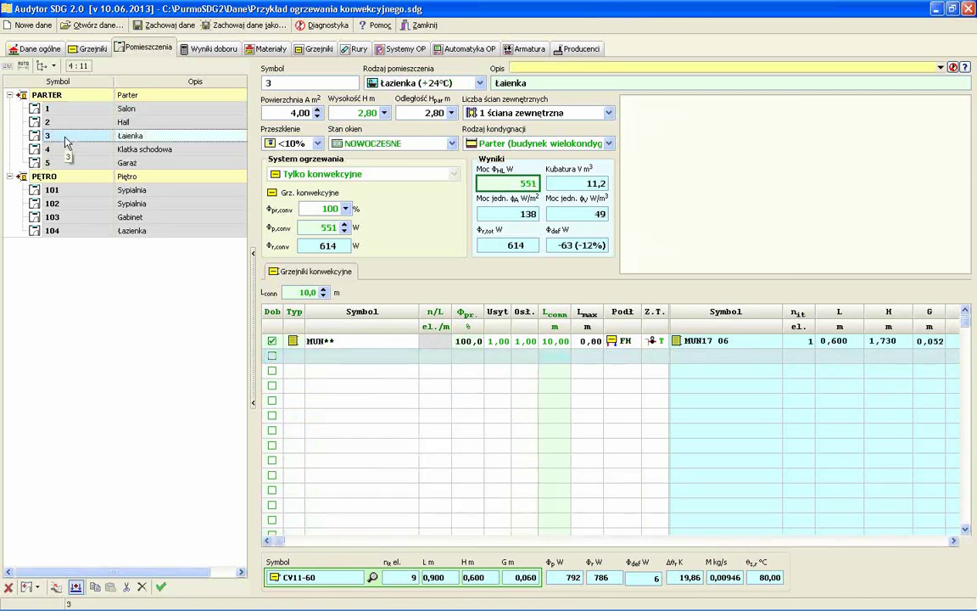
pyautogui.click(356, 345)
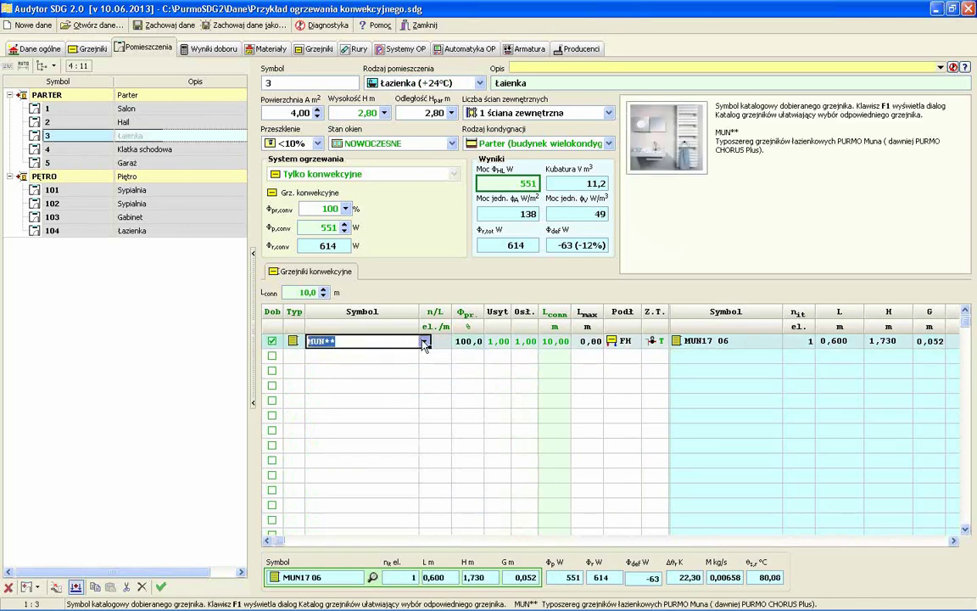
pyautogui.click(424, 342)
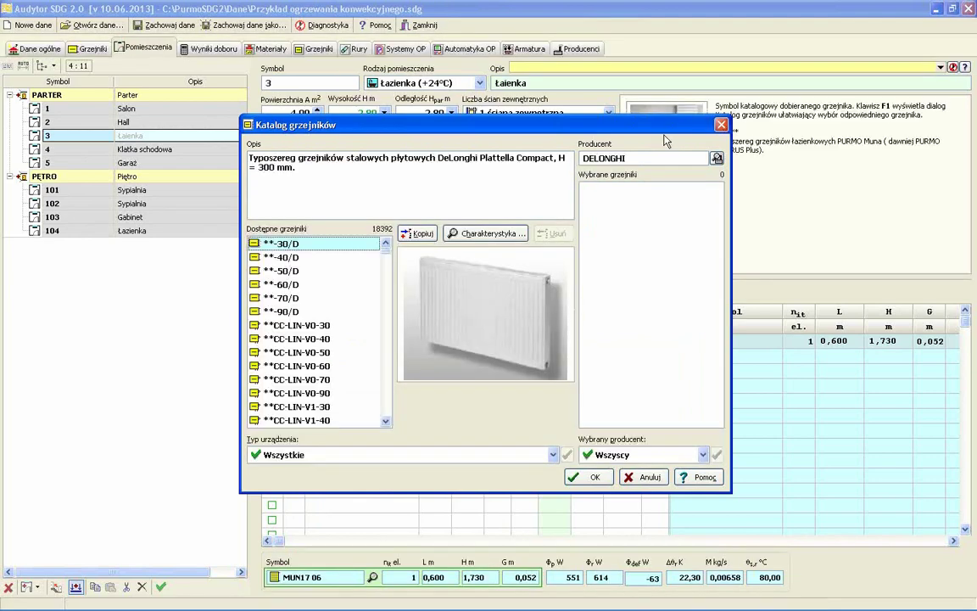
pyautogui.press('Escape')
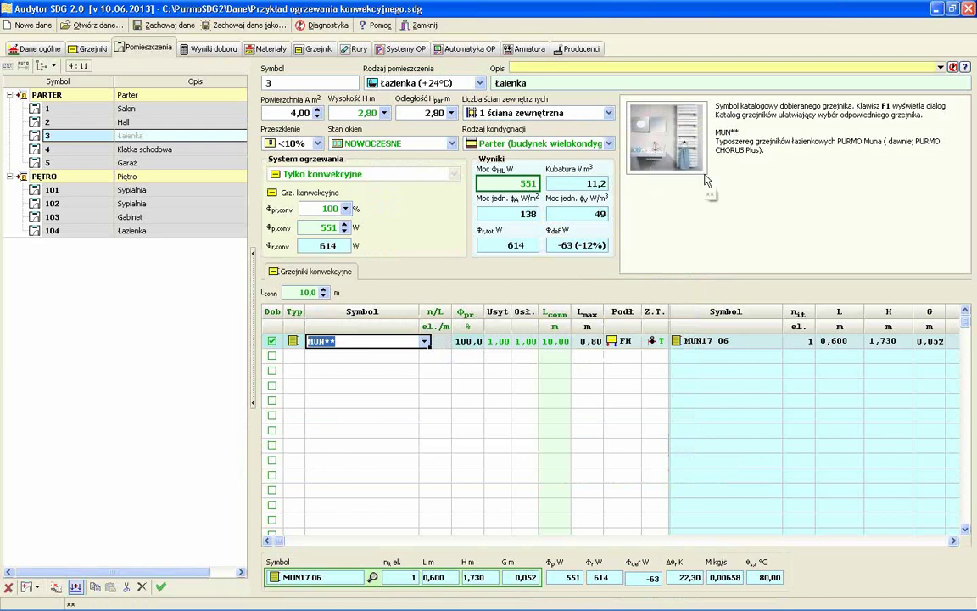
pyautogui.click(357, 366)
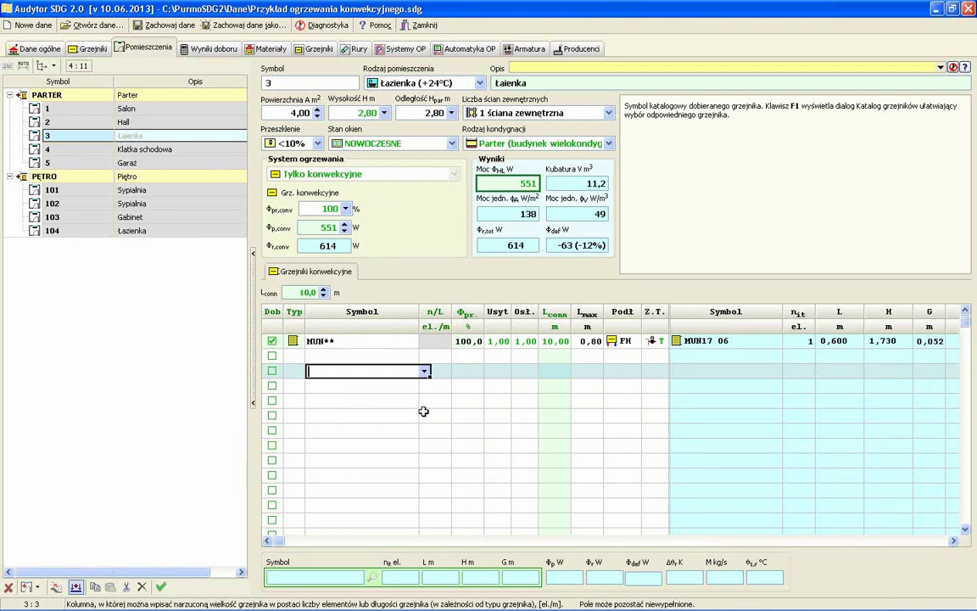
# - Calculate the selection results, view the diagnostics for the whole project and go to the room 2 radiator warning
pyautogui.click(202, 52)
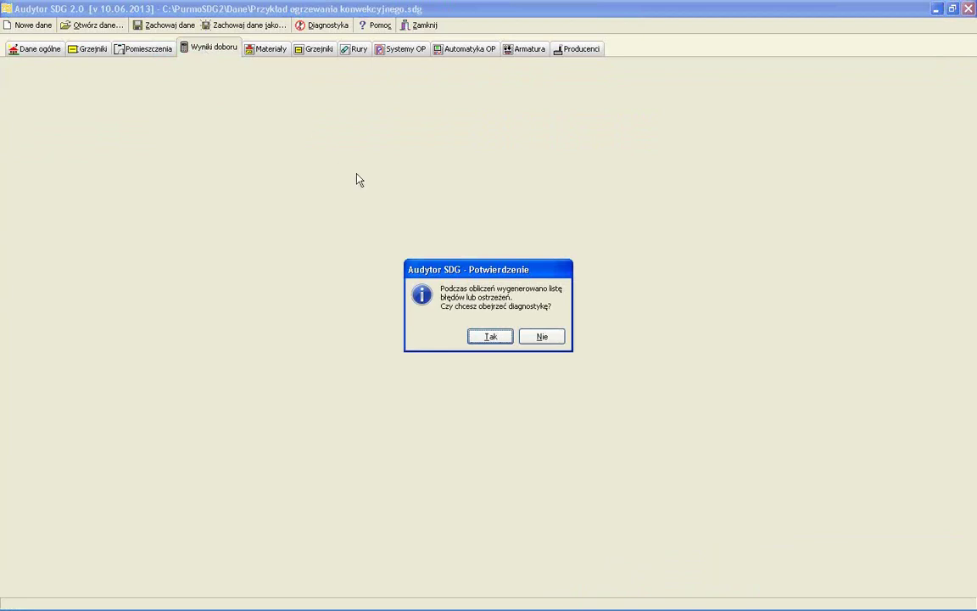
pyautogui.click(490, 336)
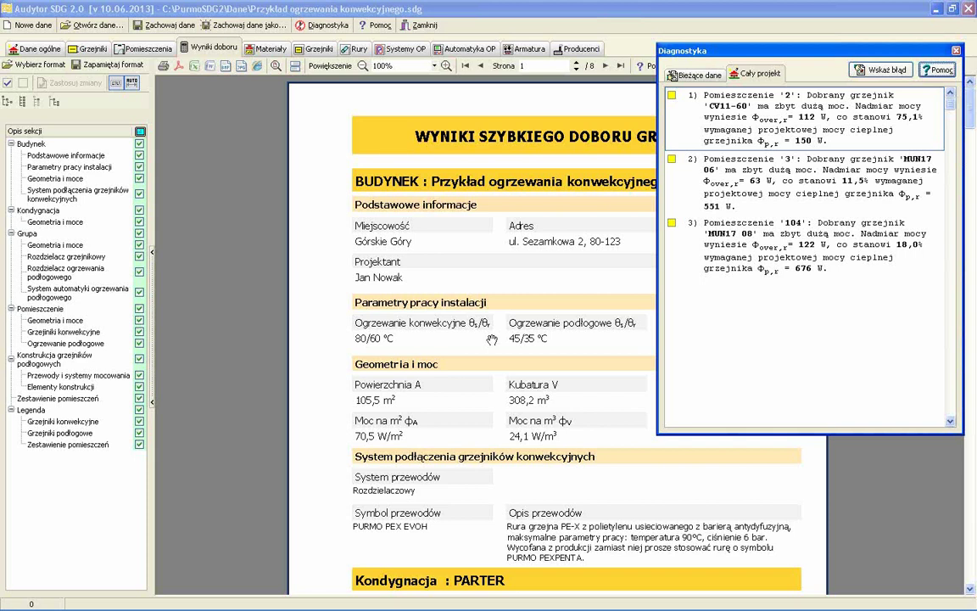
pyautogui.doubleClick(761, 138)
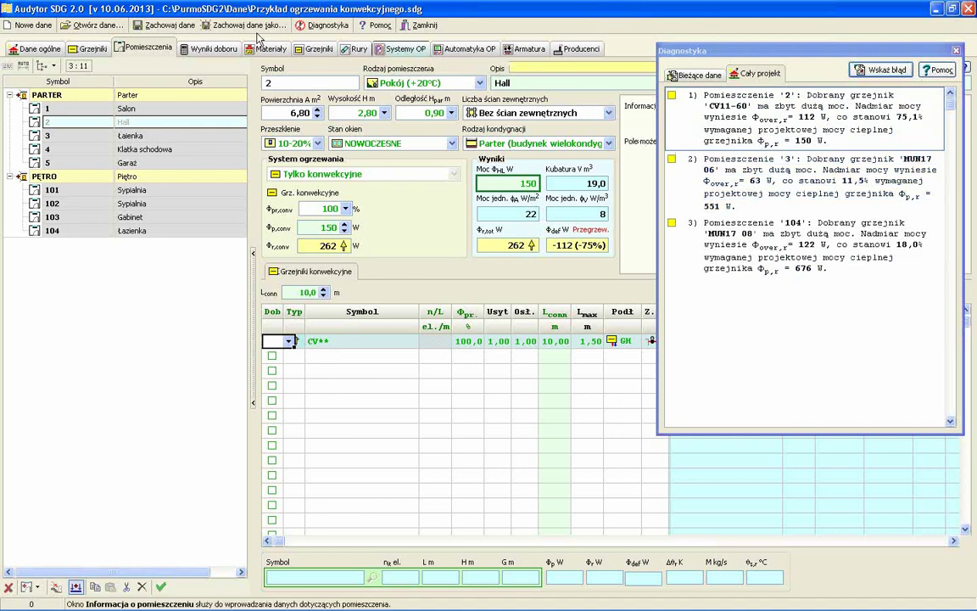
# - Close the diagnostics and reopen the selection results report, declining to view the diagnostics
pyautogui.click(956, 50)
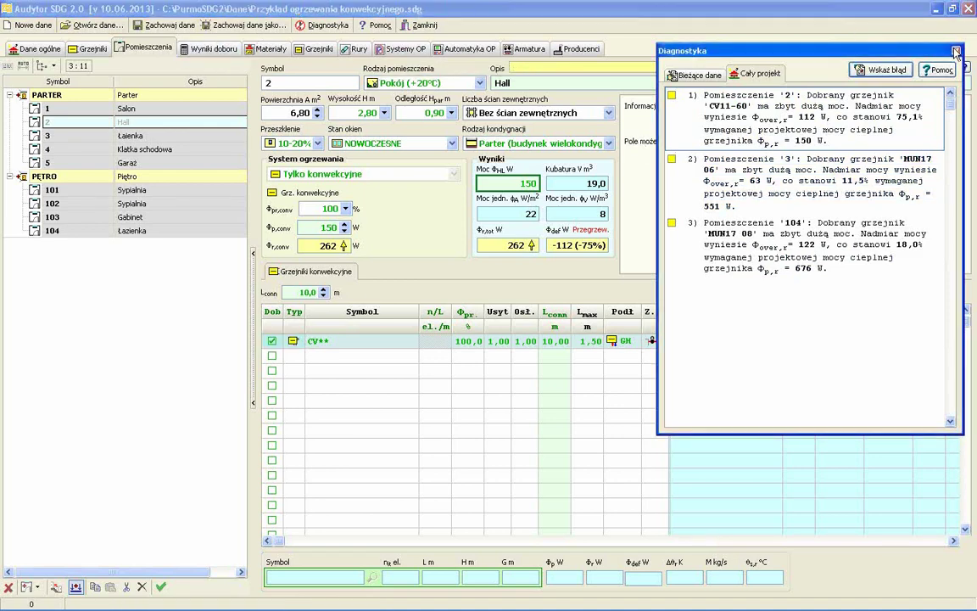
pyautogui.click(212, 49)
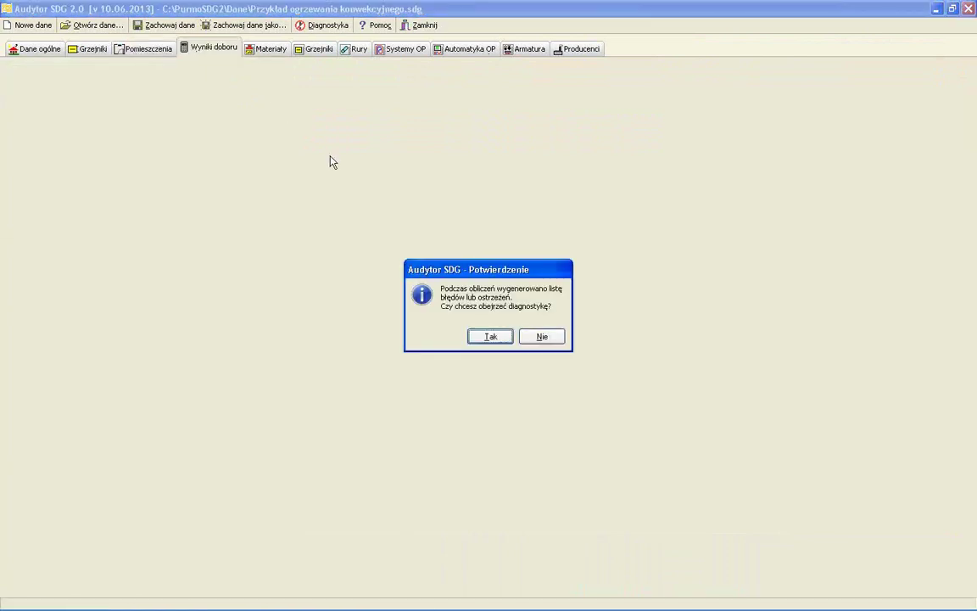
pyautogui.click(532, 340)
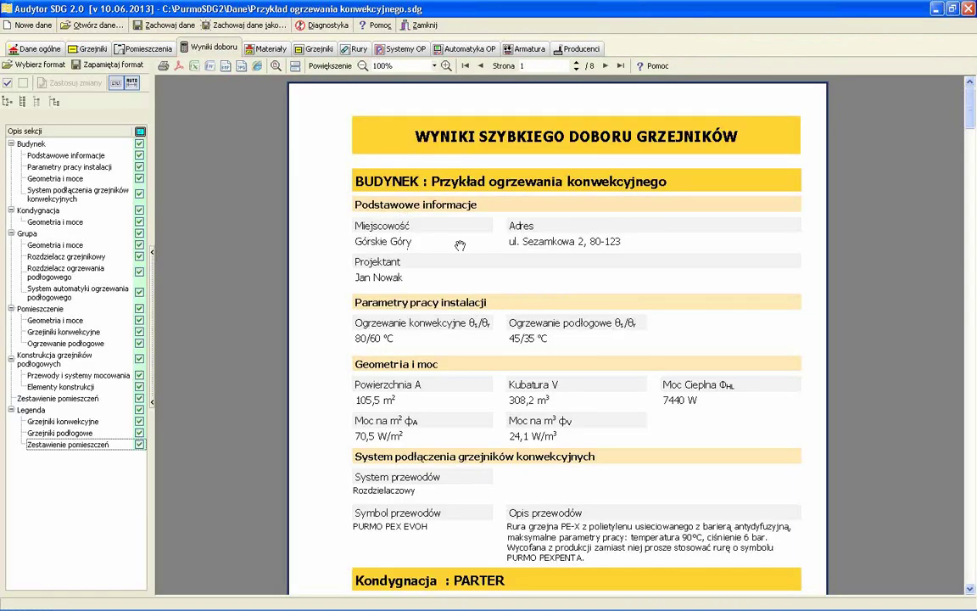
# - Examine the radiator selection results report from the building data through the room radiator tables to the legend, and return to its start
pyautogui.click(413, 221)
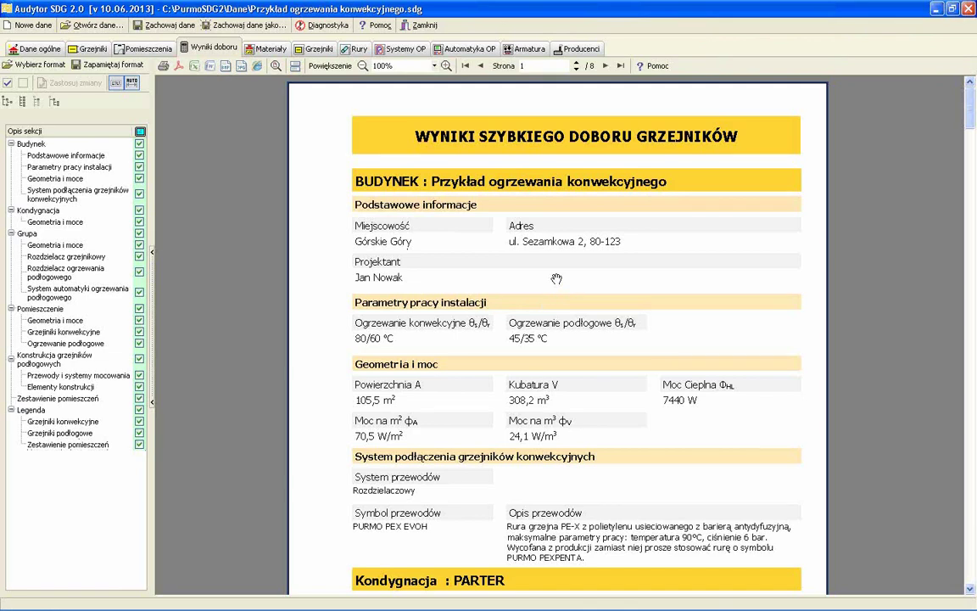
pyautogui.scroll(-5, 556, 278)
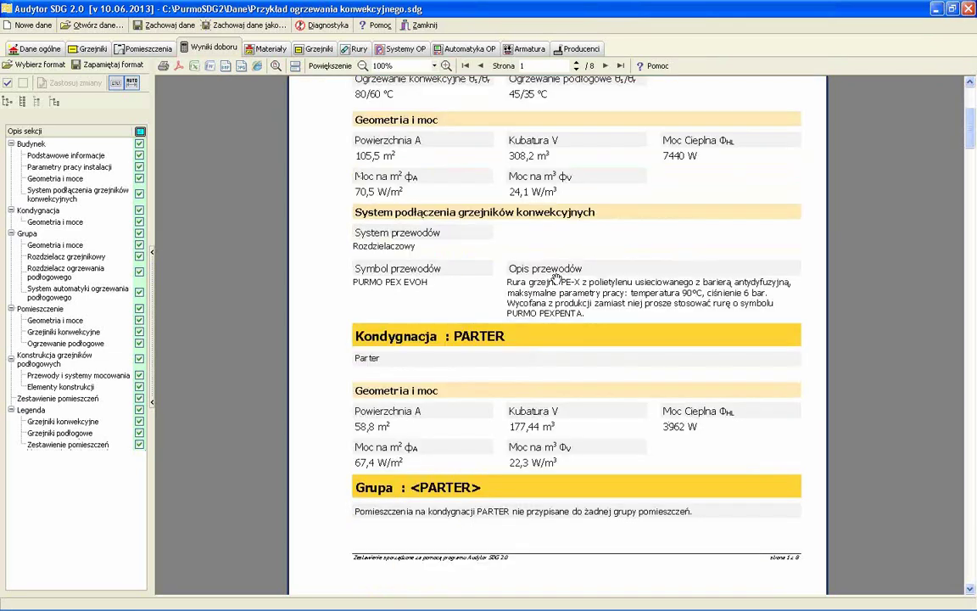
pyautogui.scroll(-3, 556, 278)
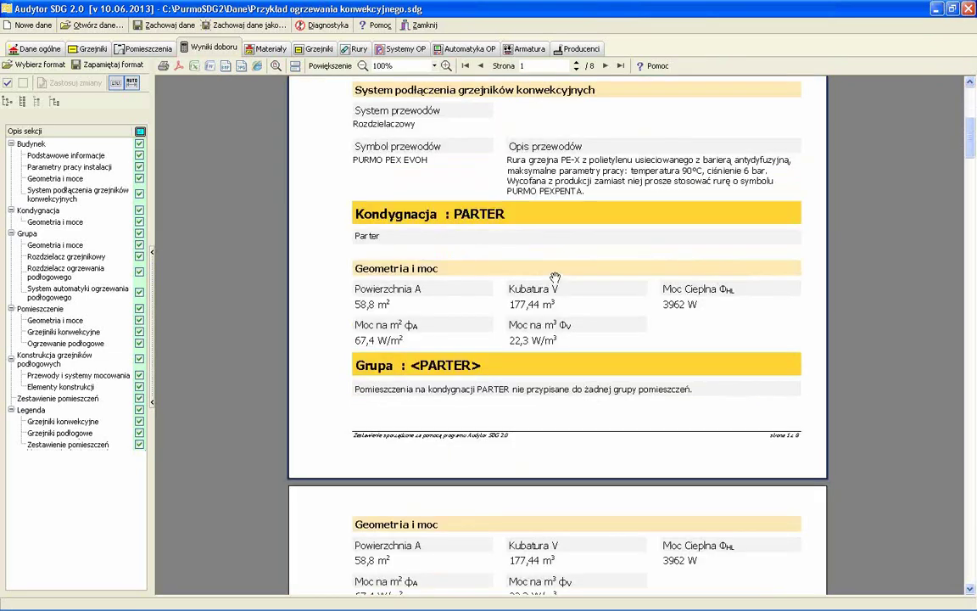
pyautogui.scroll(-20, 555, 278)
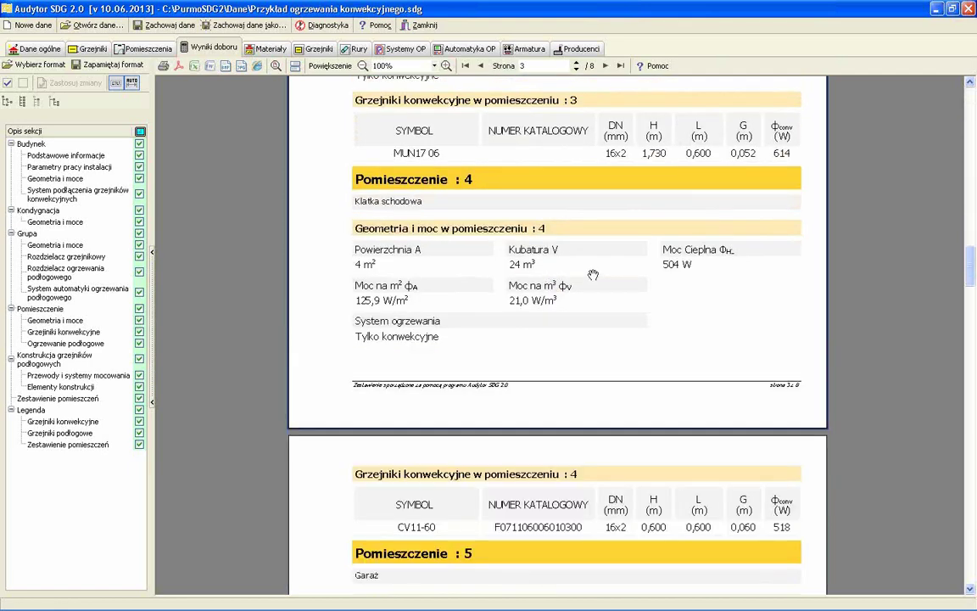
pyautogui.scroll(-6, 532, 268)
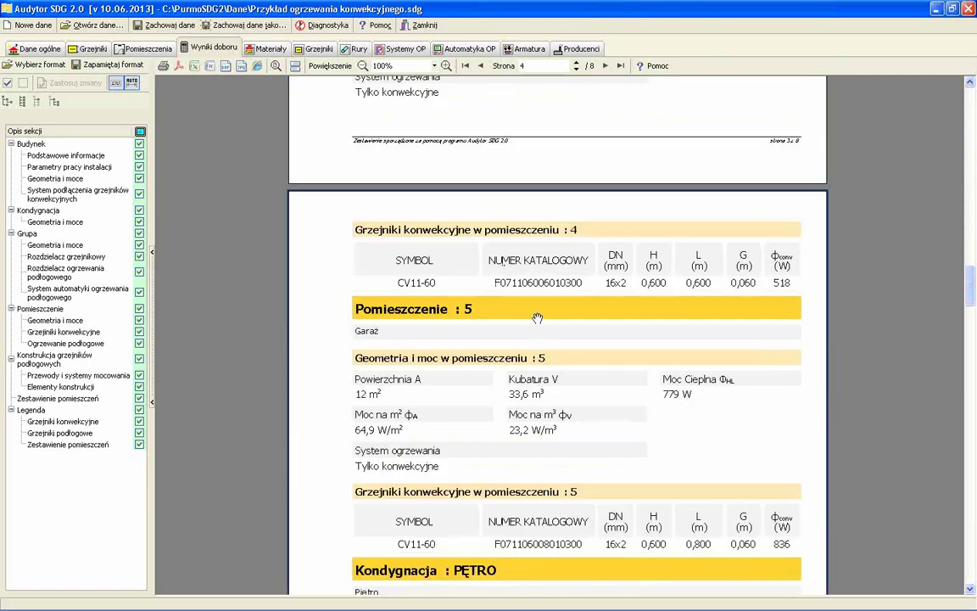
pyautogui.scroll(-3, 533, 315)
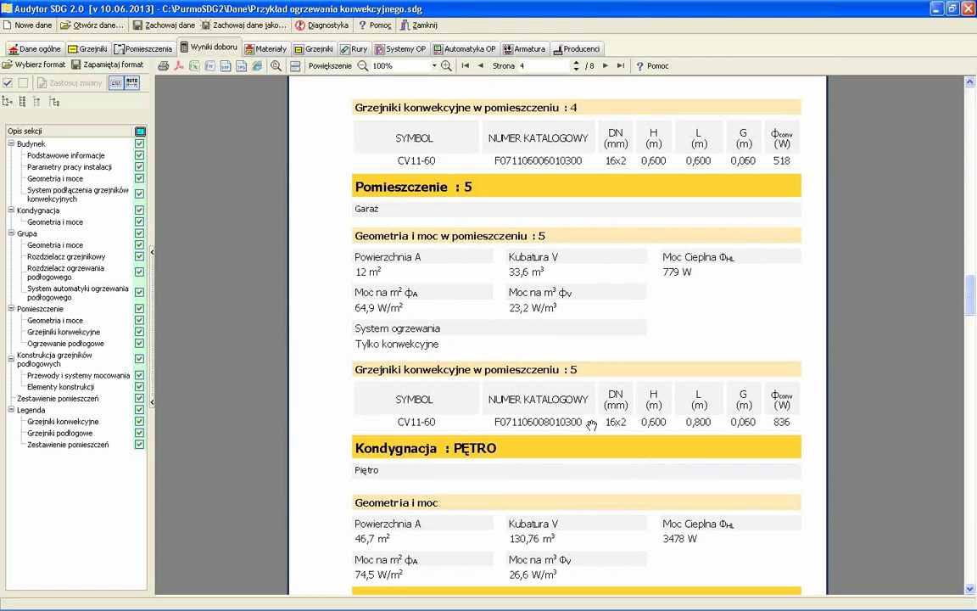
pyautogui.scroll(-20, 592, 424)
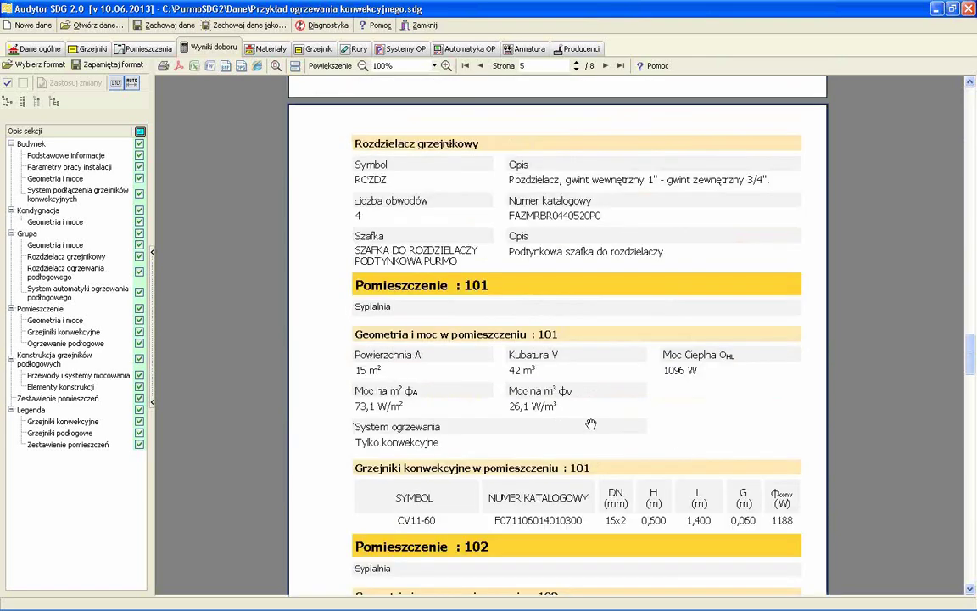
pyautogui.scroll(-15, 589, 424)
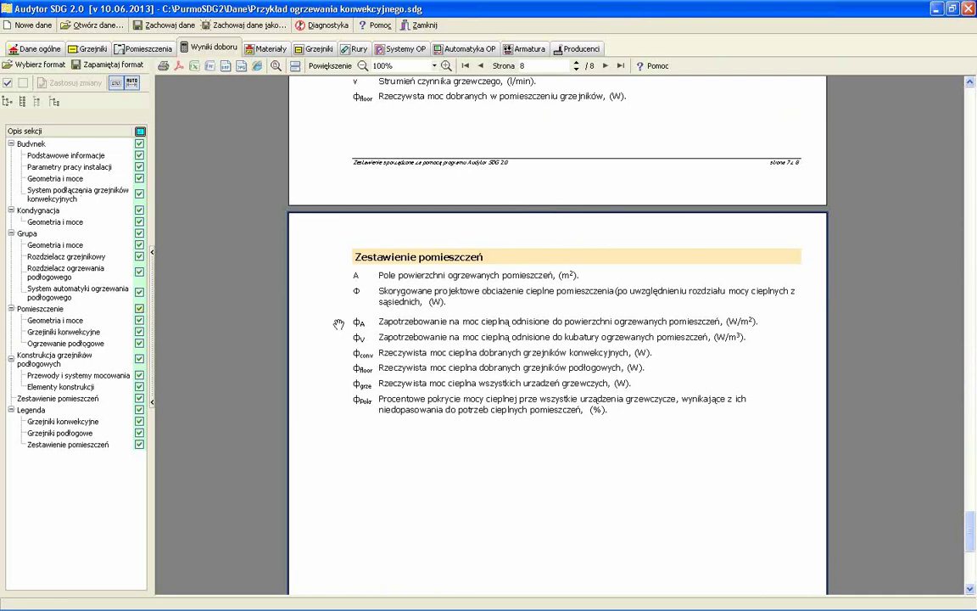
pyautogui.moveTo(970, 533); pyautogui.dragTo(974, 114)
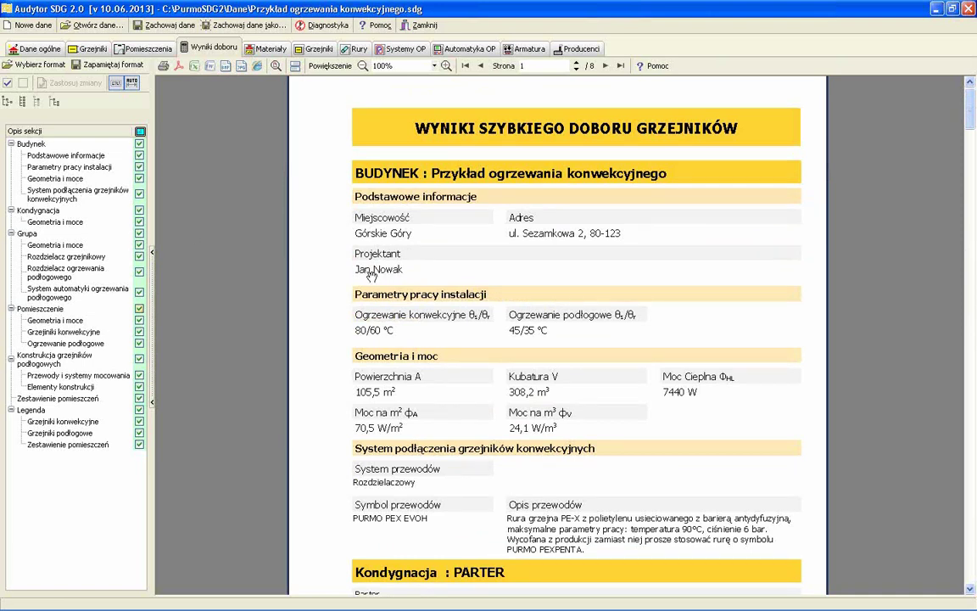
# - Exclude the building's Podstawowe informacje section from the report, apply the change, and mark the section for inclusion again
pyautogui.click(140, 156)
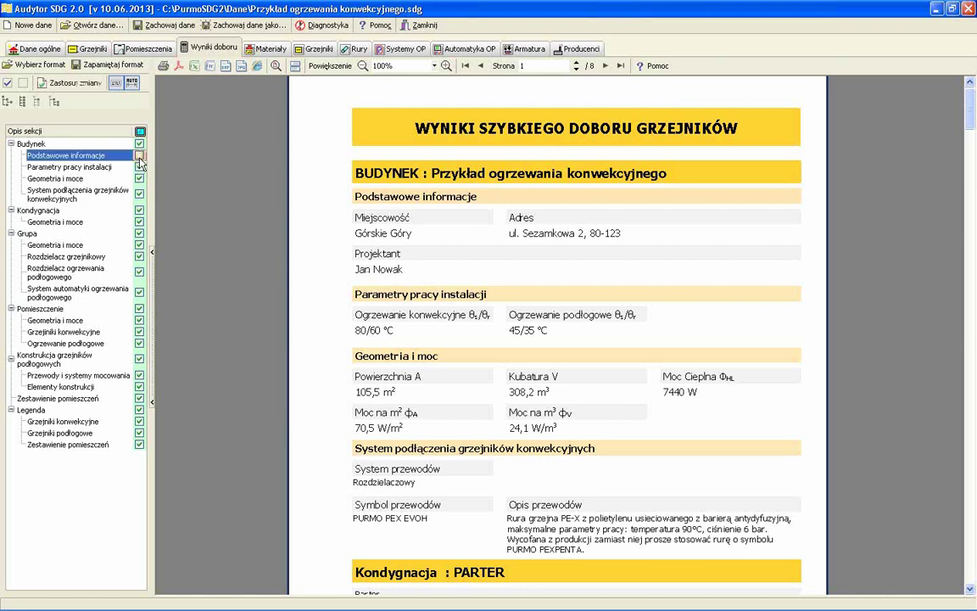
pyautogui.click(75, 83)
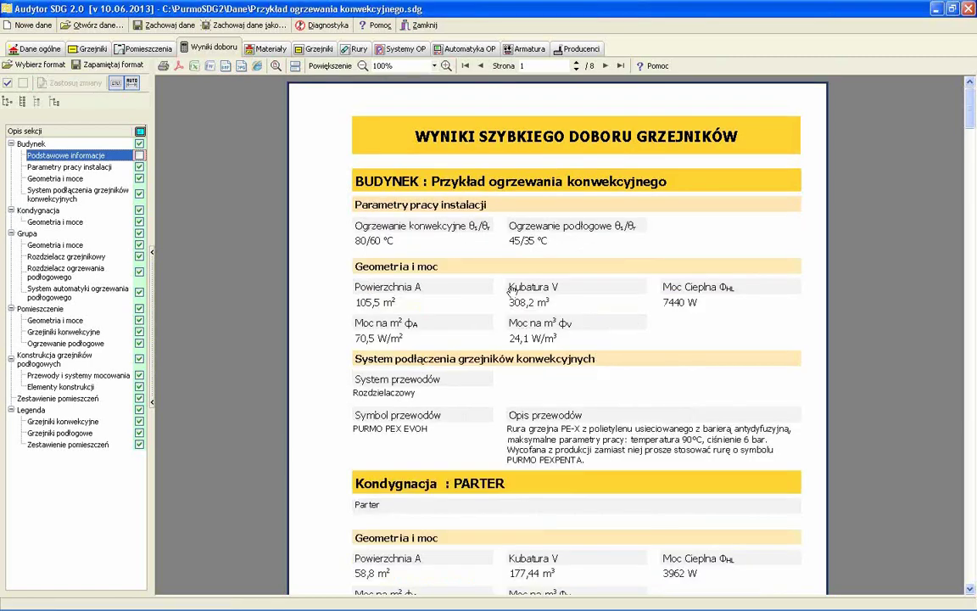
pyautogui.click(139, 156)
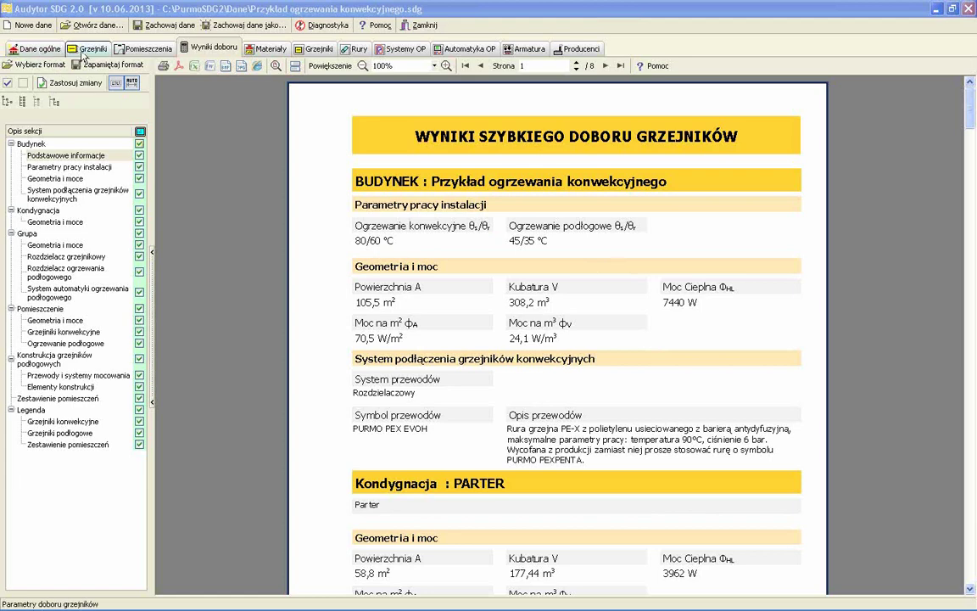
# - Correct the description of ground-floor room 3 to Łazienka
pyautogui.click(142, 51)
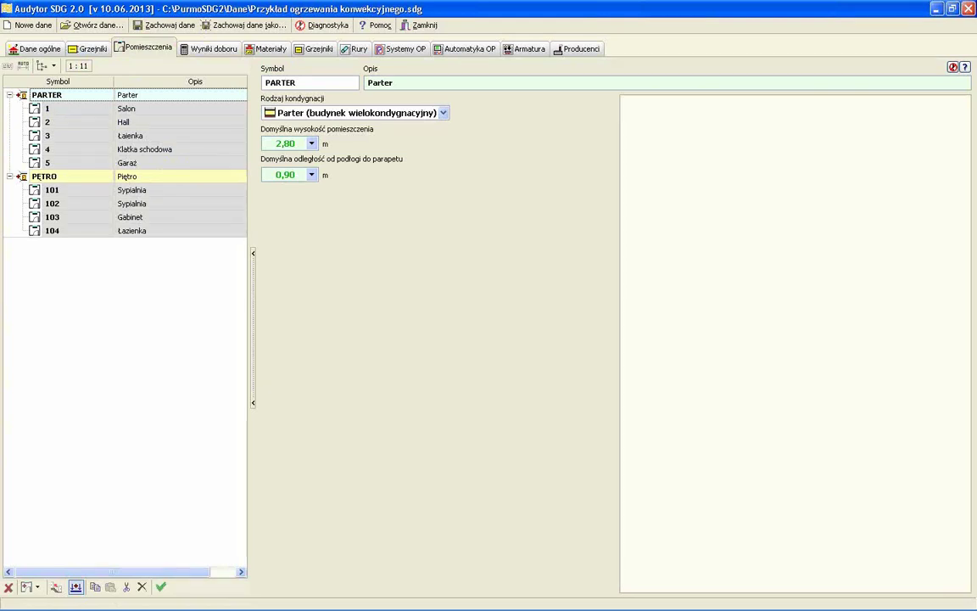
pyautogui.click(47, 109)
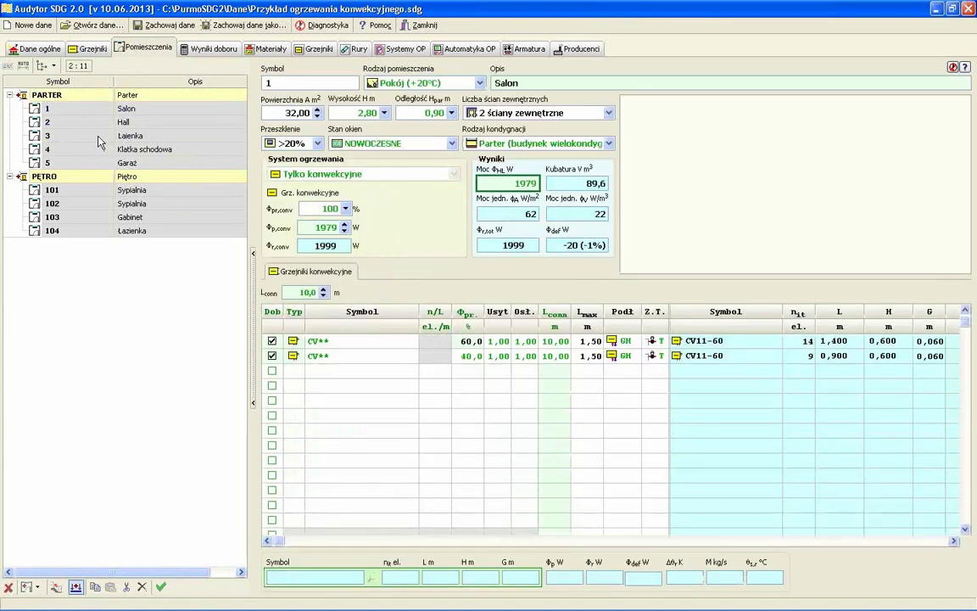
pyautogui.click(147, 133)
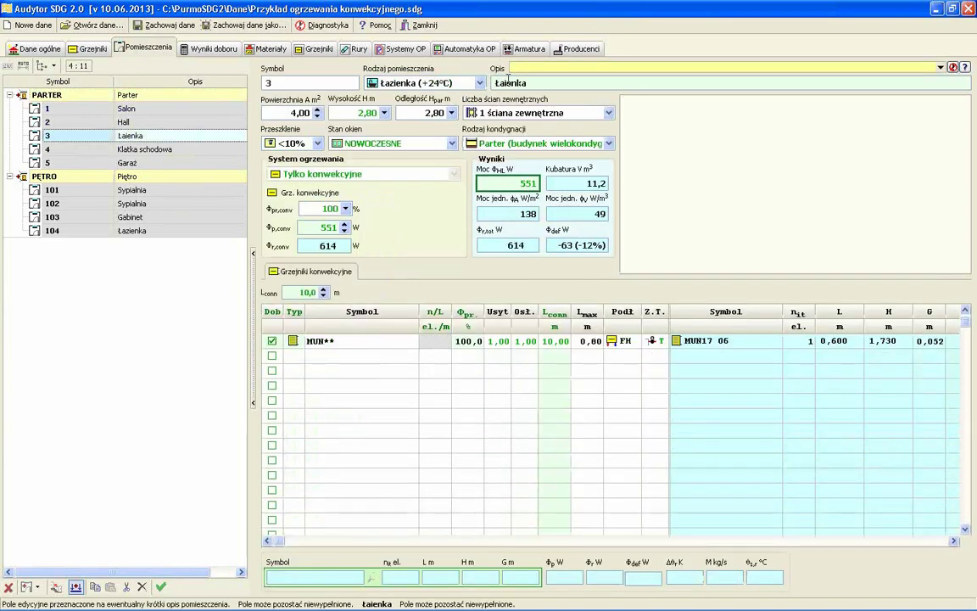
pyautogui.click(500, 82)
pyautogui.click(504, 83)
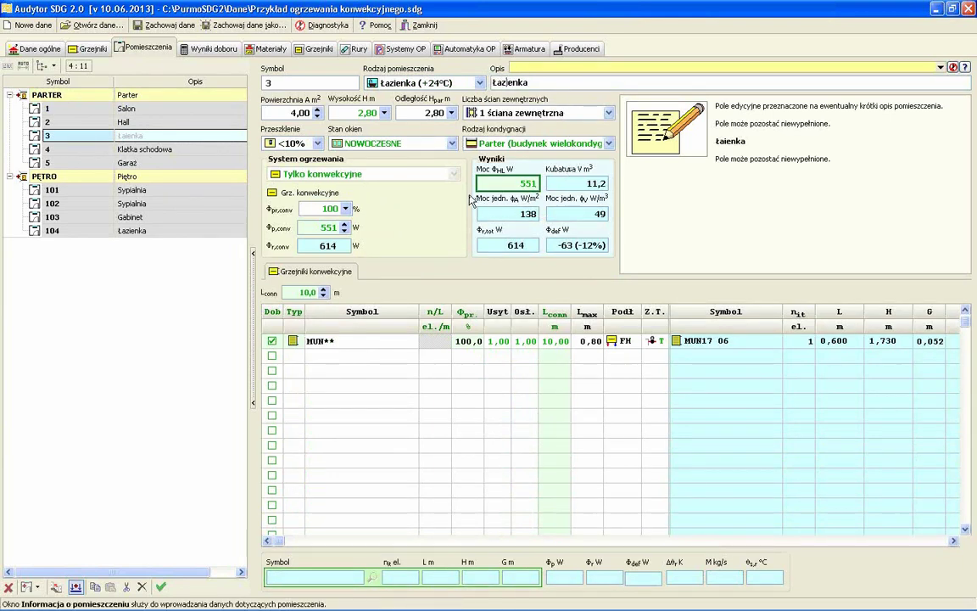
pyautogui.click(423, 113)
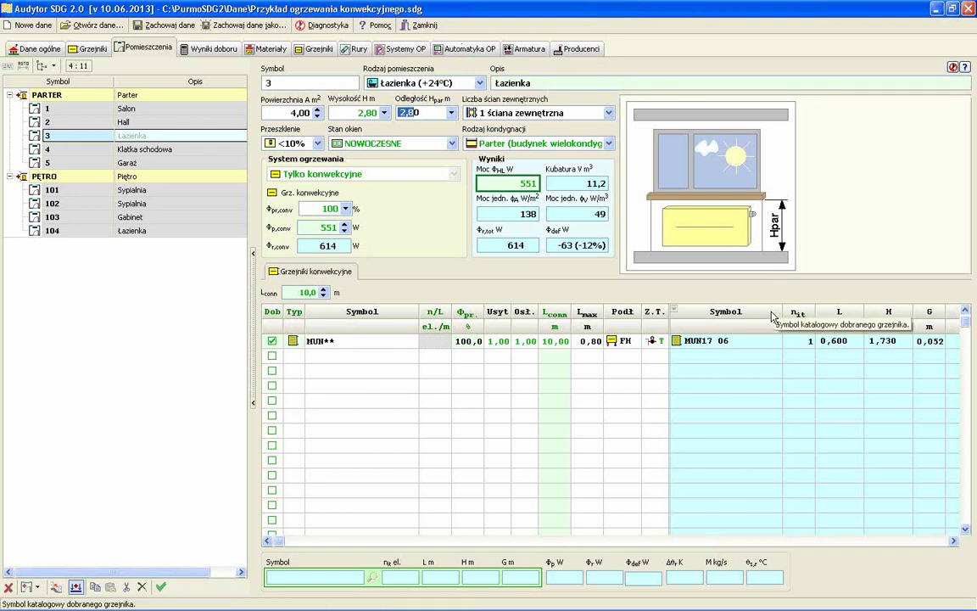
pyautogui.moveTo(527, 313)
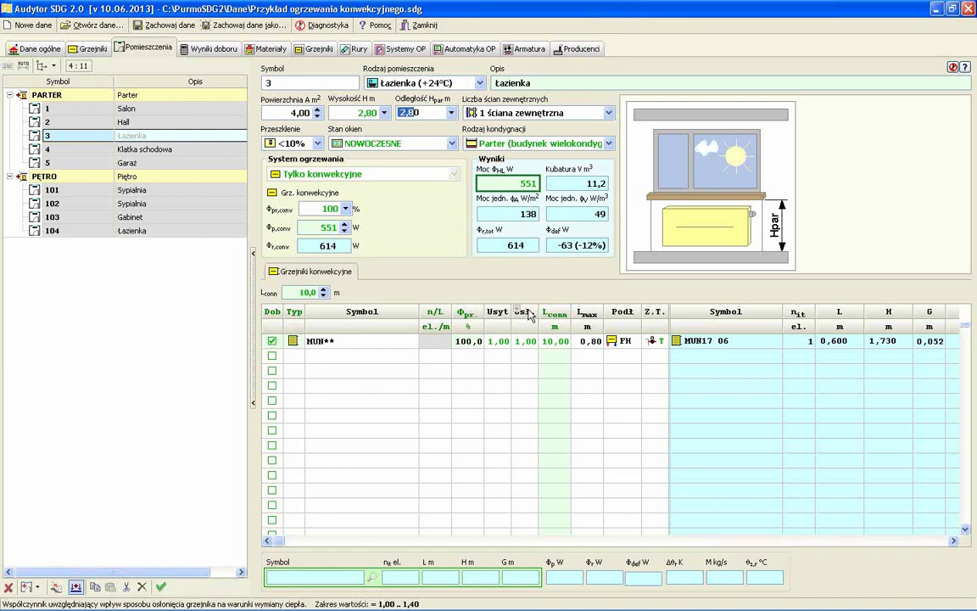
# - Generate the materials list without viewing the diagnostics and examine its pipes, radiators, fittings and the cost summary for the building
pyautogui.click(258, 49)
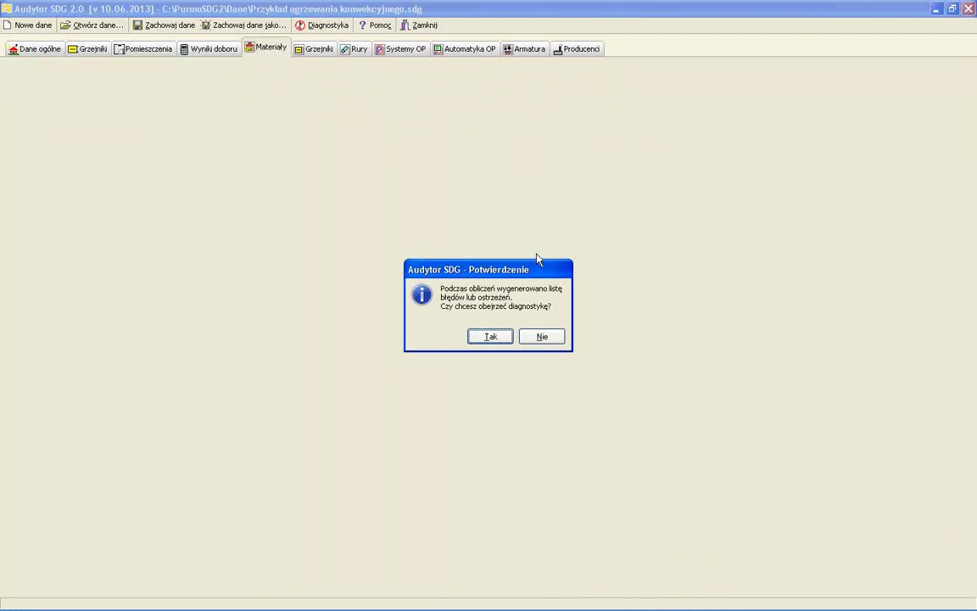
pyautogui.click(541, 337)
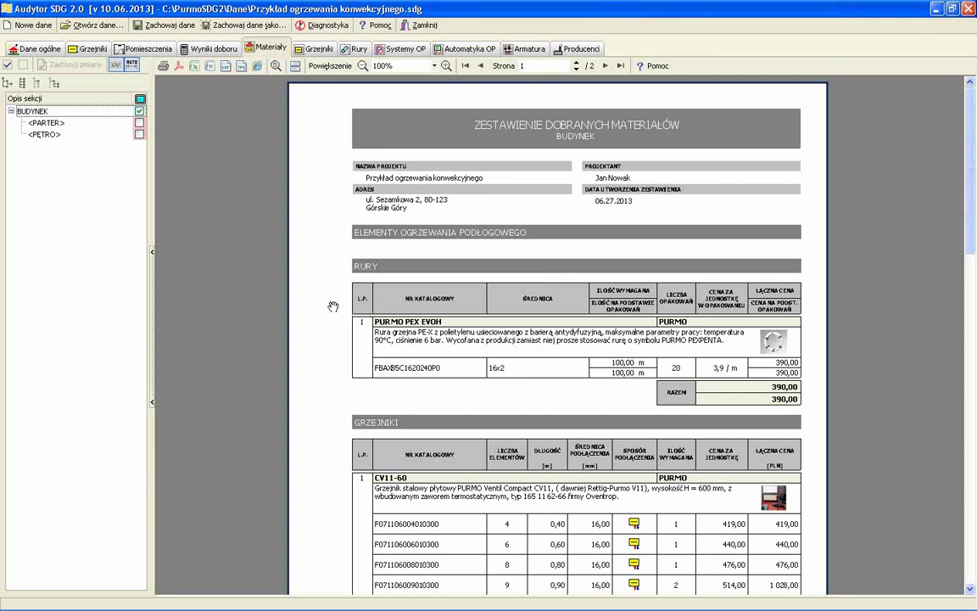
pyautogui.scroll(-3, 332, 319)
pyautogui.scroll(-7, 331, 318)
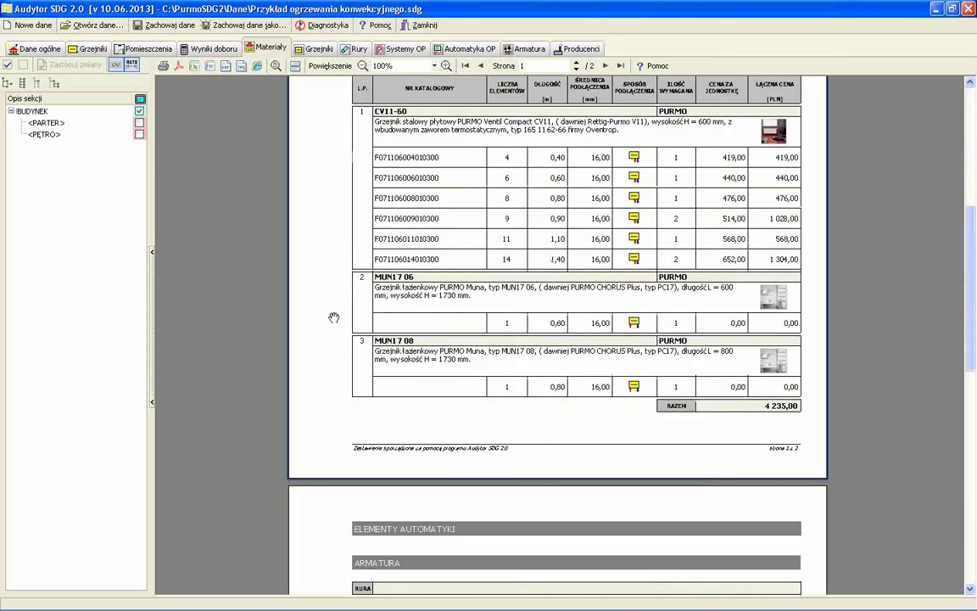
pyautogui.scroll(4, 330, 318)
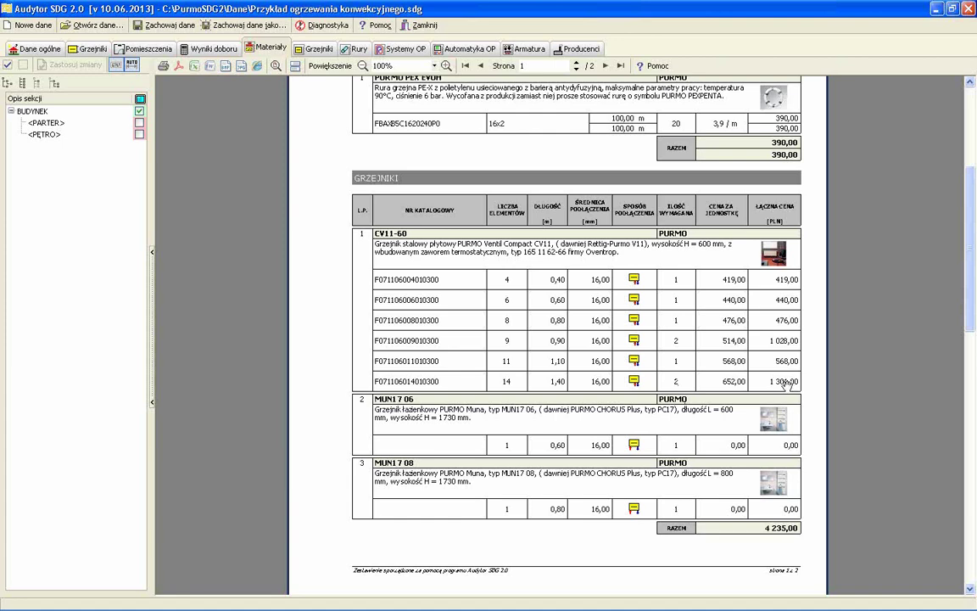
pyautogui.scroll(-10, 787, 382)
pyautogui.scroll(-4, 758, 364)
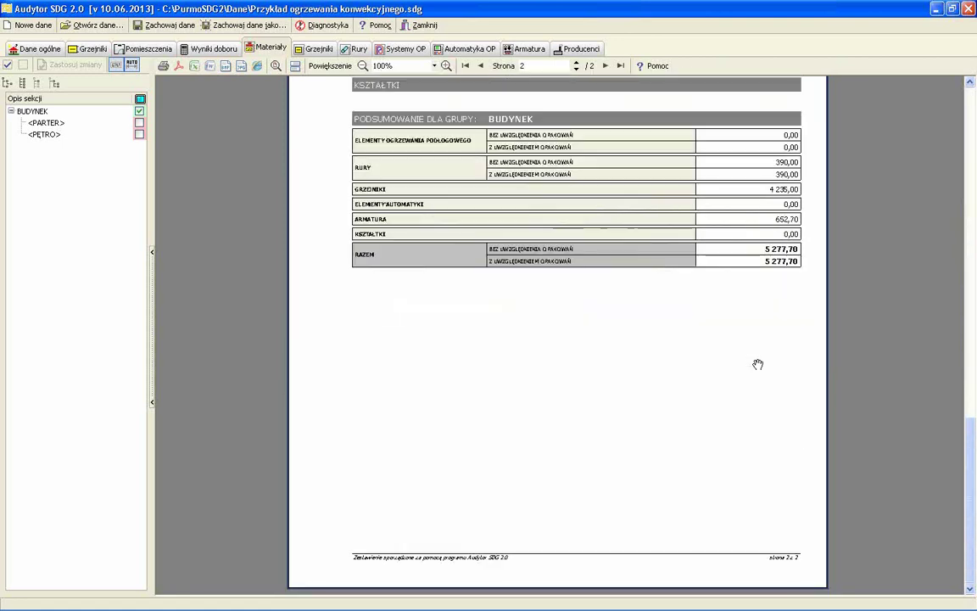
pyautogui.scroll(10, 739, 354)
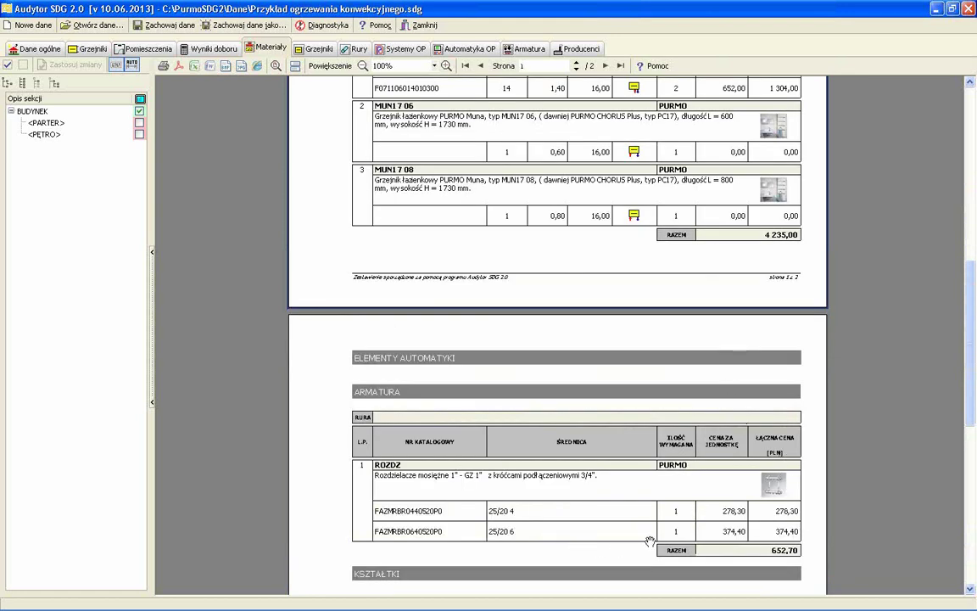
pyautogui.scroll(-3, 632, 441)
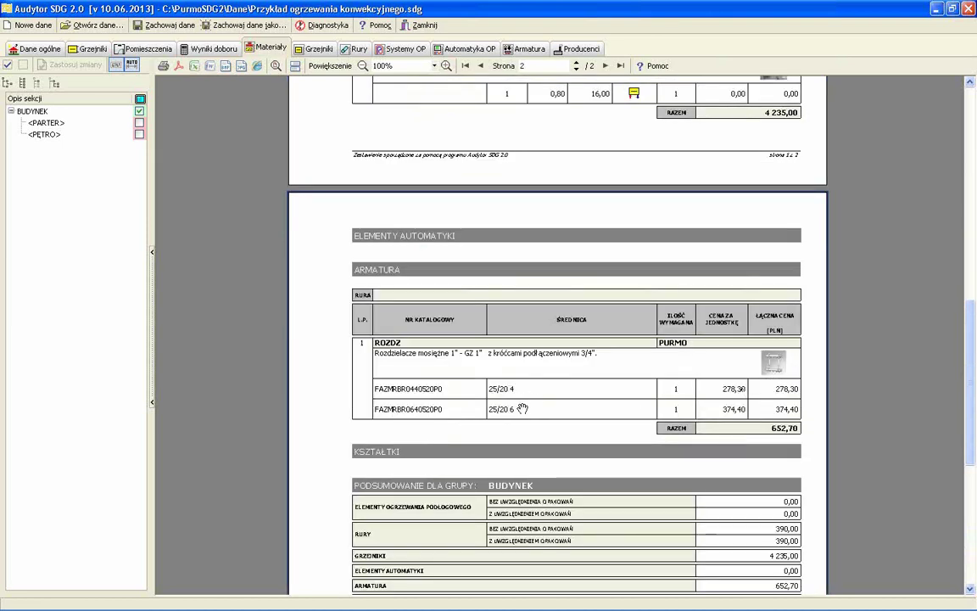
pyautogui.scroll(-3, 502, 429)
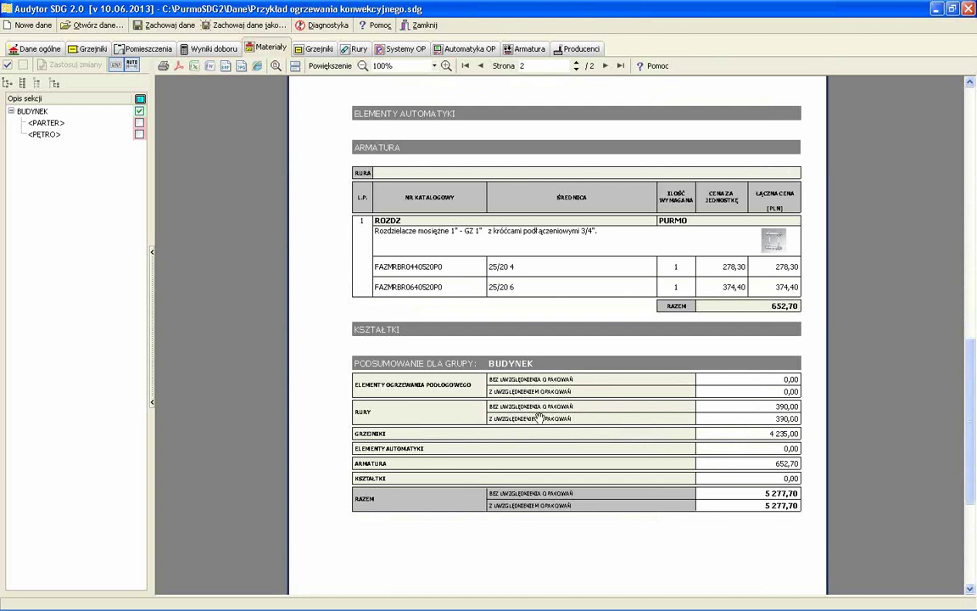
# - Check the radiator connection length Lconn in room 1 (Salon) and recalculate the materials list, declining to view the diagnostics
pyautogui.click(133, 54)
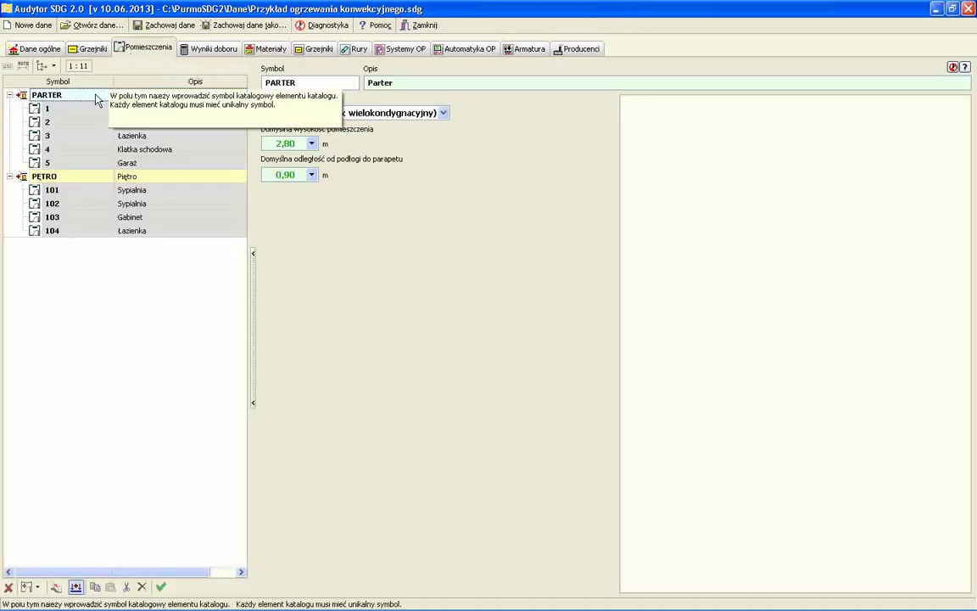
pyautogui.click(84, 112)
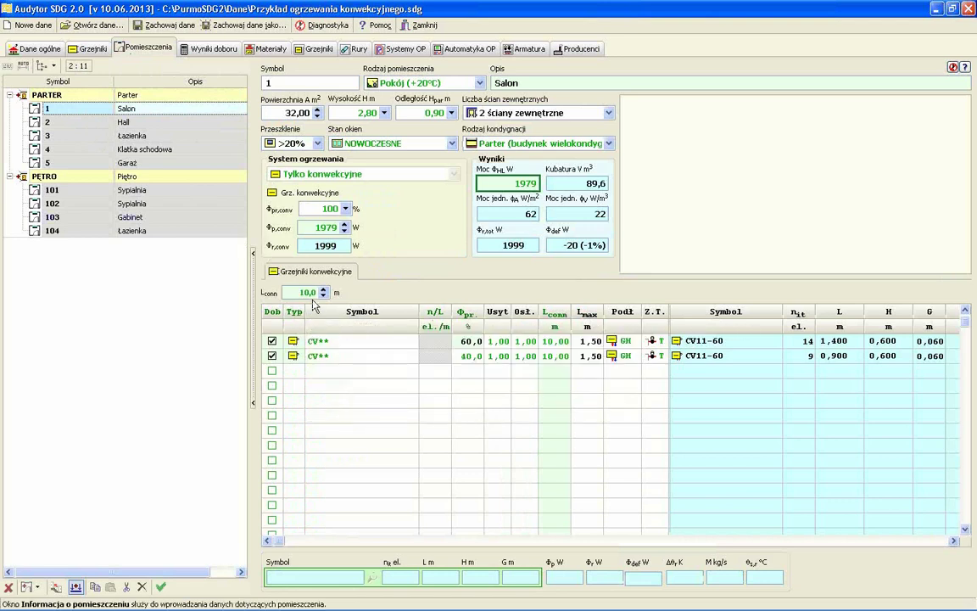
pyautogui.moveTo(309, 292)
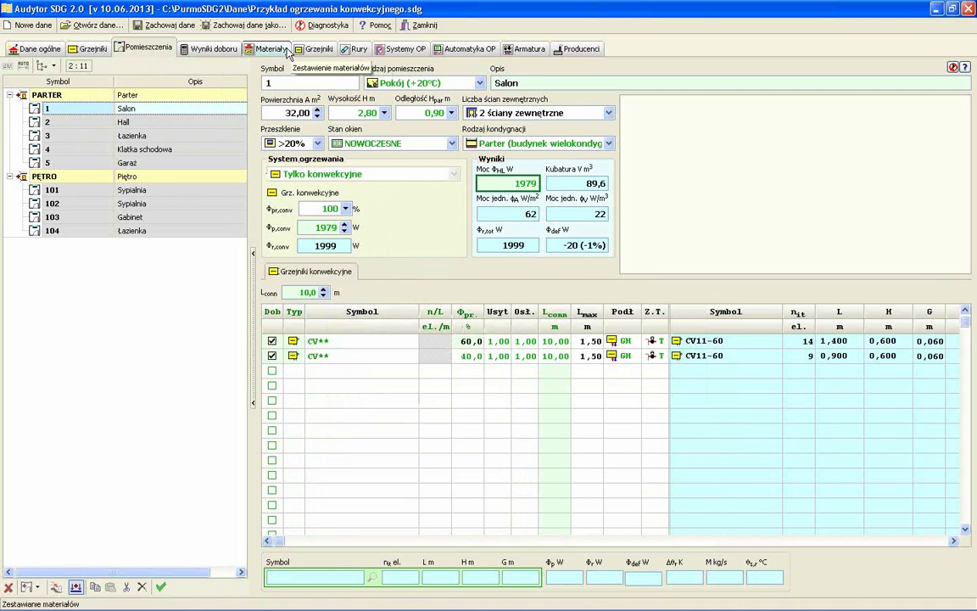
pyautogui.click(285, 51)
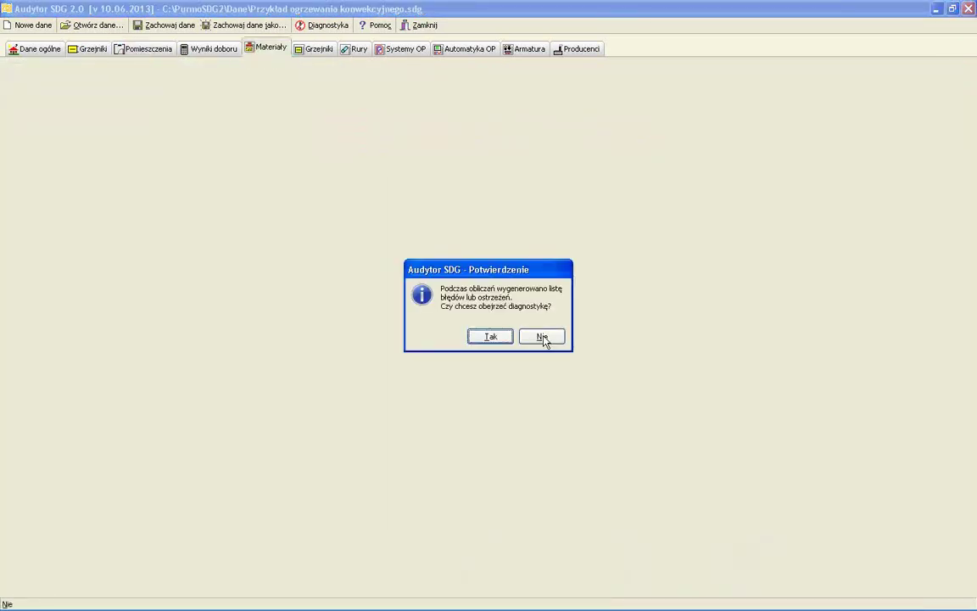
pyautogui.click(543, 338)
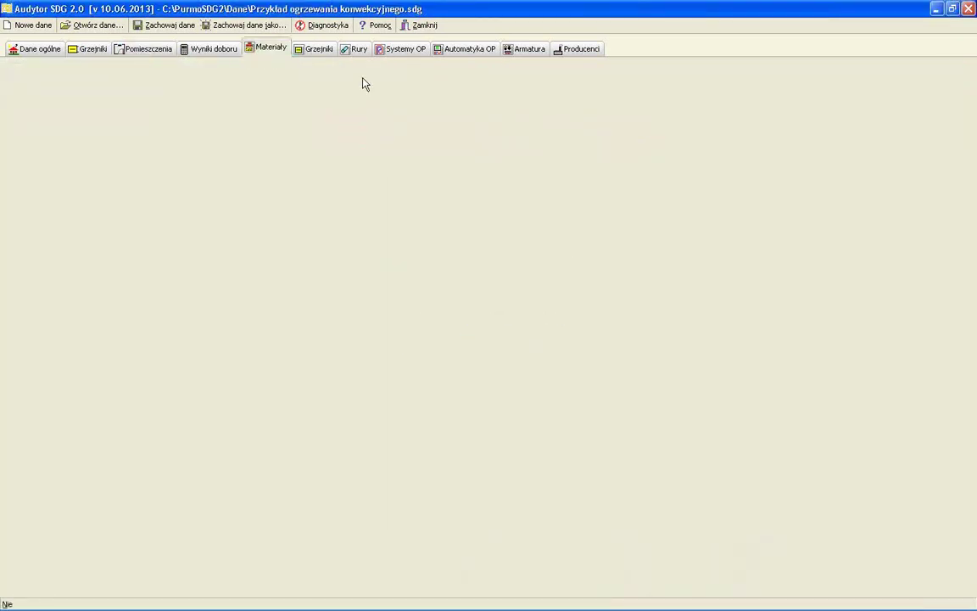
# - Open the radiator catalogue, view the details of the **CC-V1-30 series and browse further through the list
pyautogui.click(321, 49)
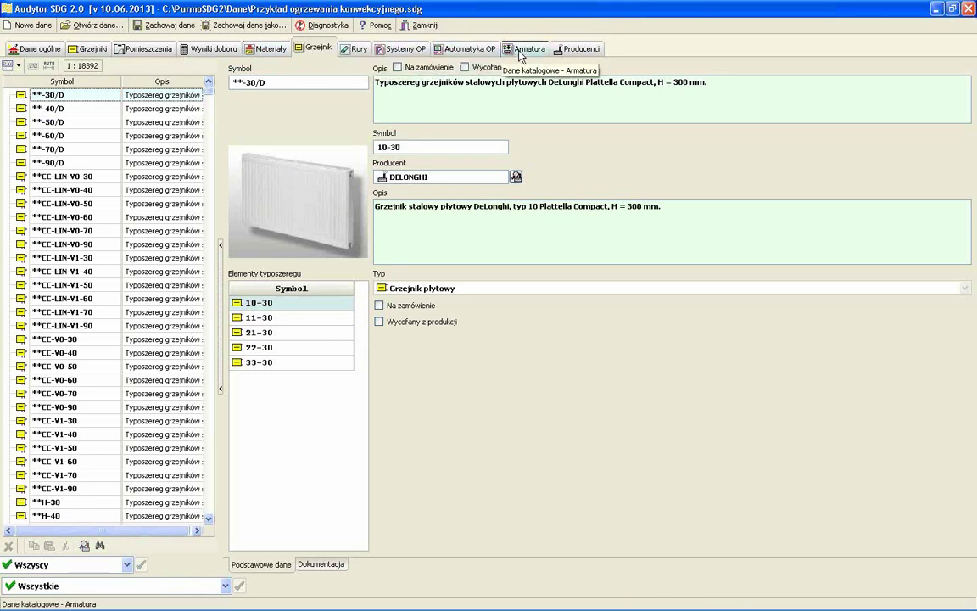
pyautogui.click(54, 352)
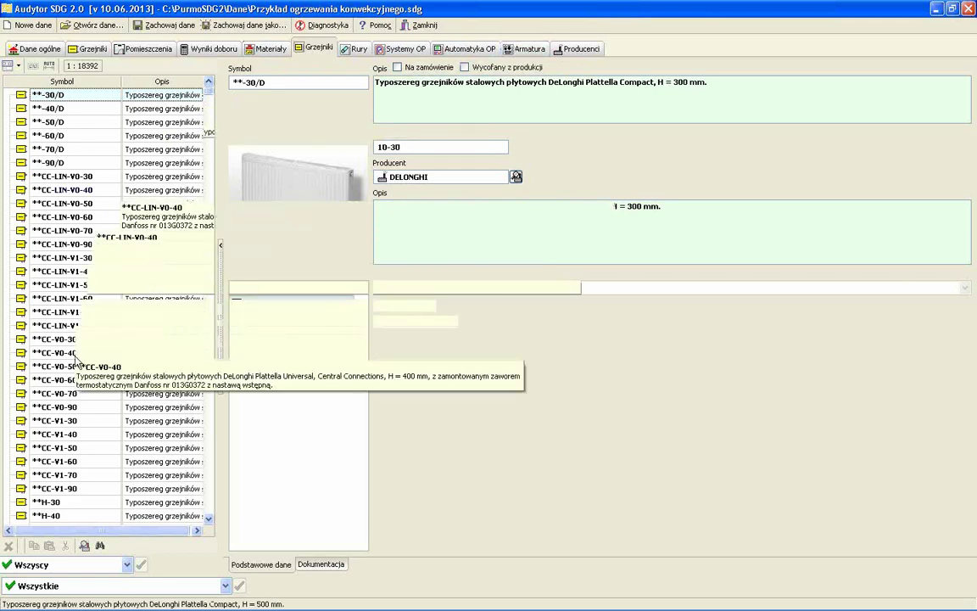
pyautogui.click(63, 421)
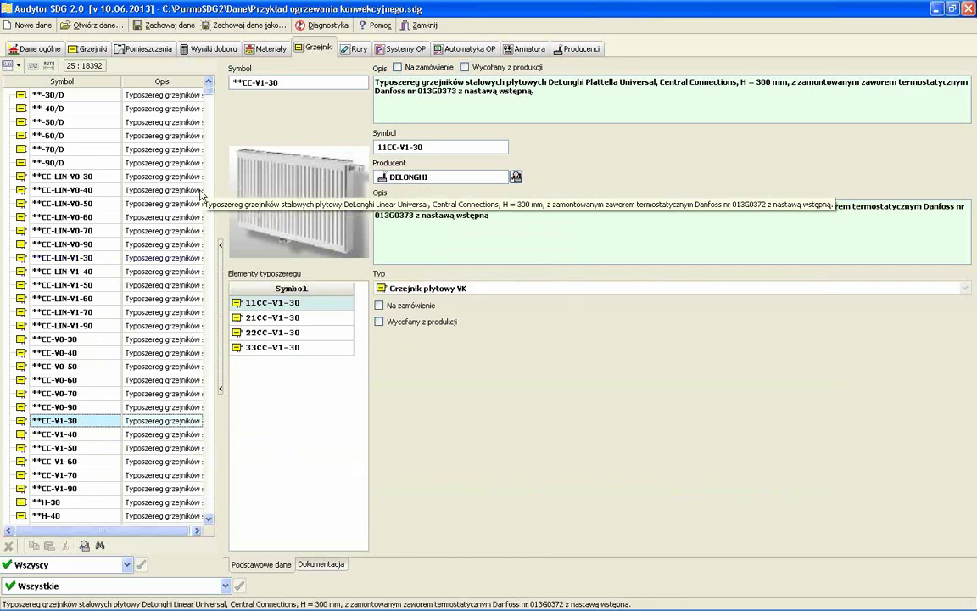
pyautogui.scroll(-15, 190, 296)
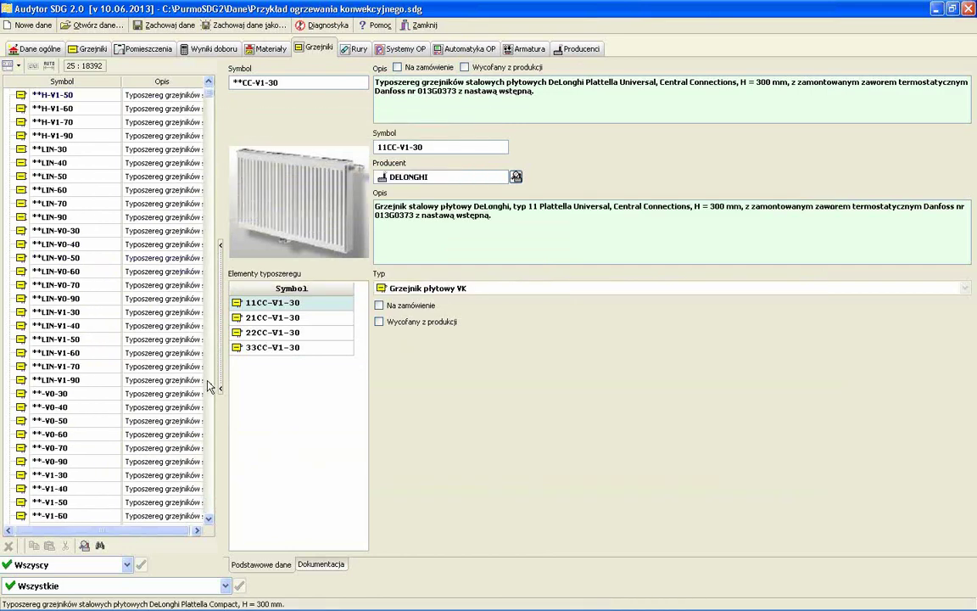
# - Browse further through the radiator catalogue, view the *030 Charleston series and open its documentation
pyautogui.click(208, 383)
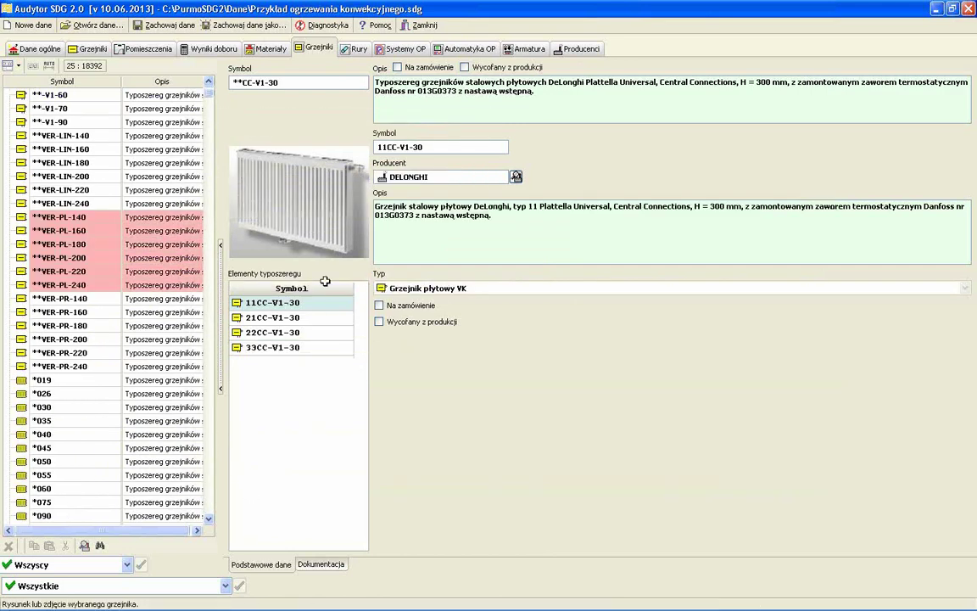
pyautogui.click(72, 407)
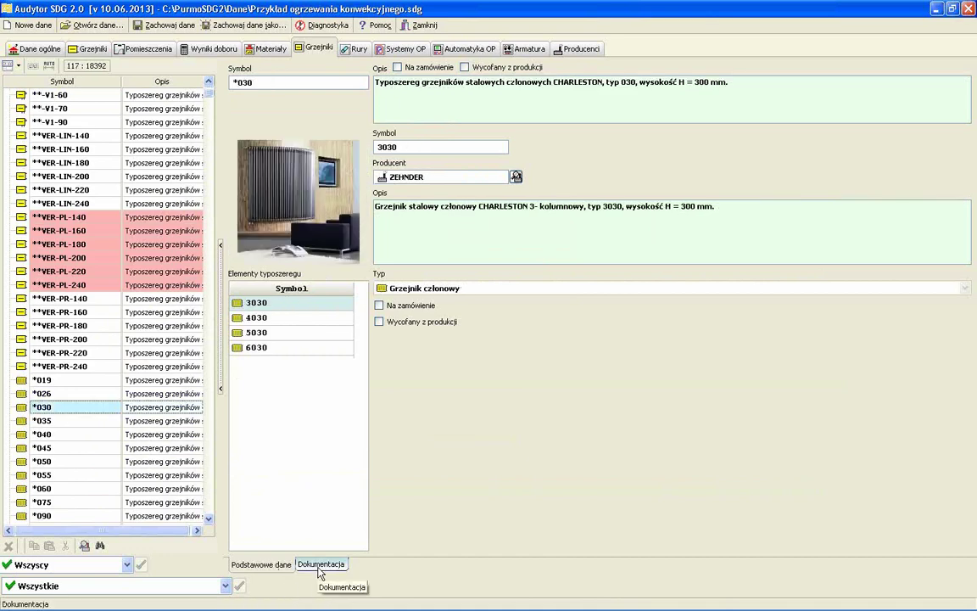
pyautogui.click(319, 568)
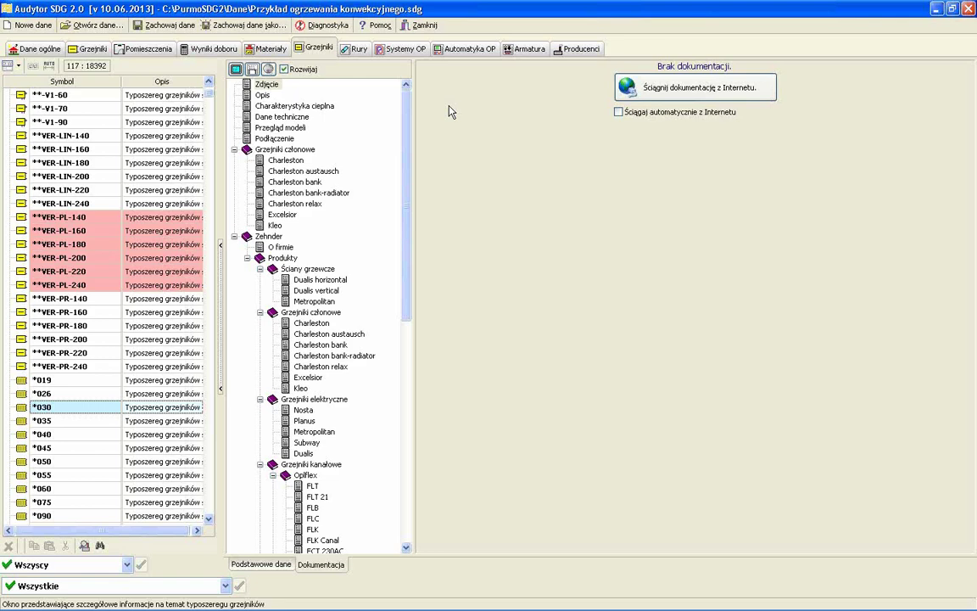
# - Open Przykład ogrzewania podłogowego i konwekcyjnego.sdg without saving the current data and review its default convection radiator and floor heating settings
pyautogui.click(92, 28)
pyautogui.click(559, 397)
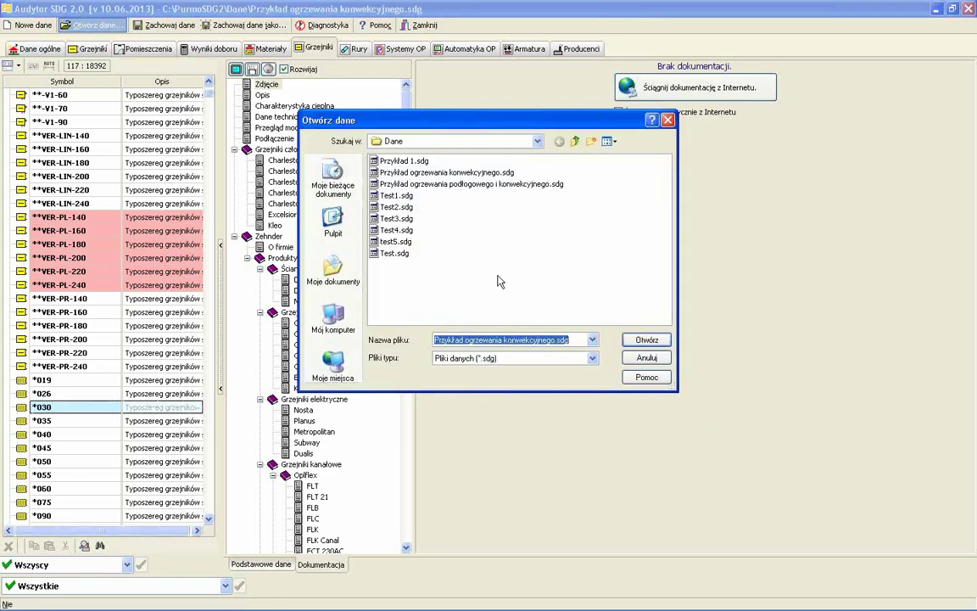
pyautogui.doubleClick(475, 184)
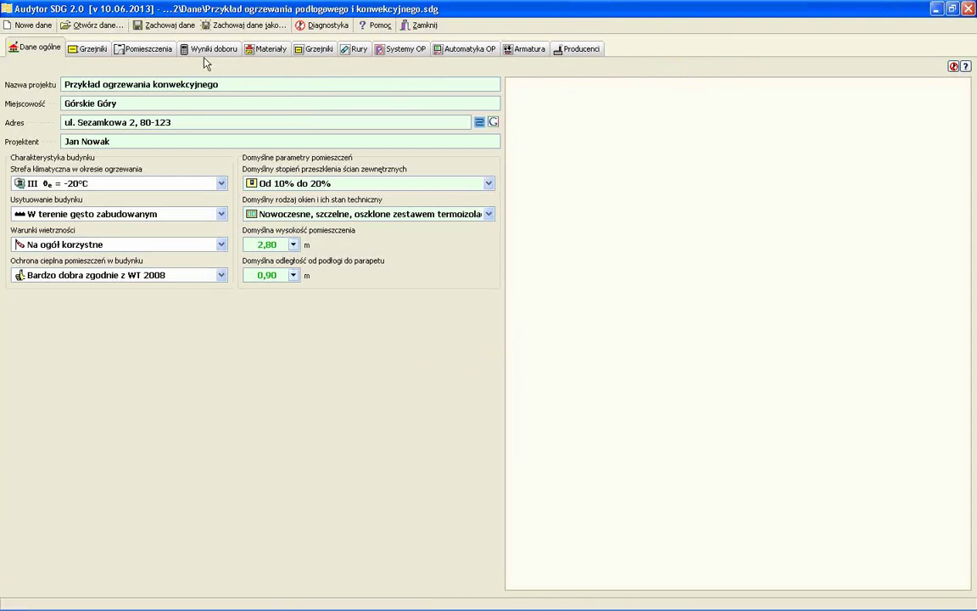
pyautogui.click(104, 51)
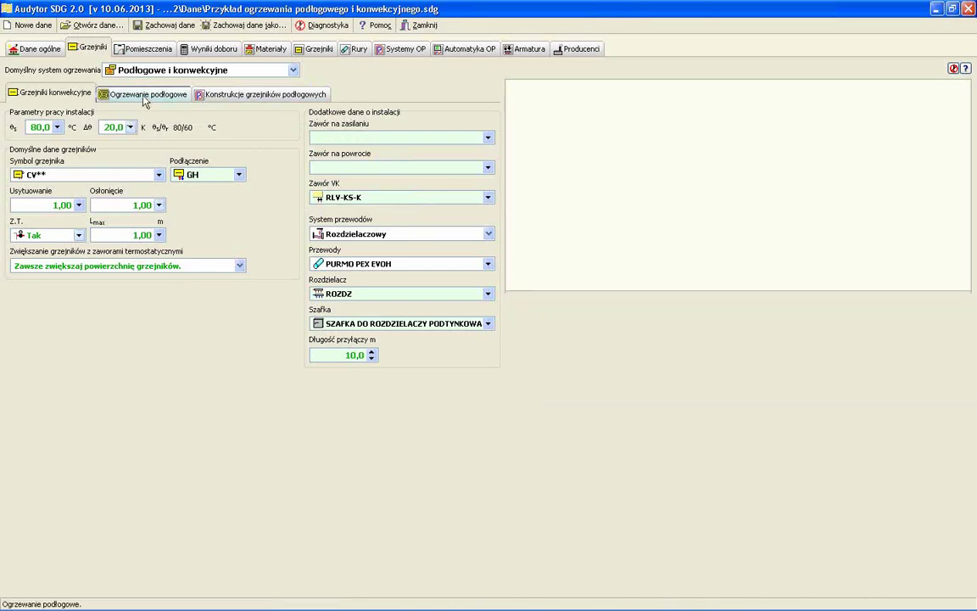
pyautogui.click(144, 97)
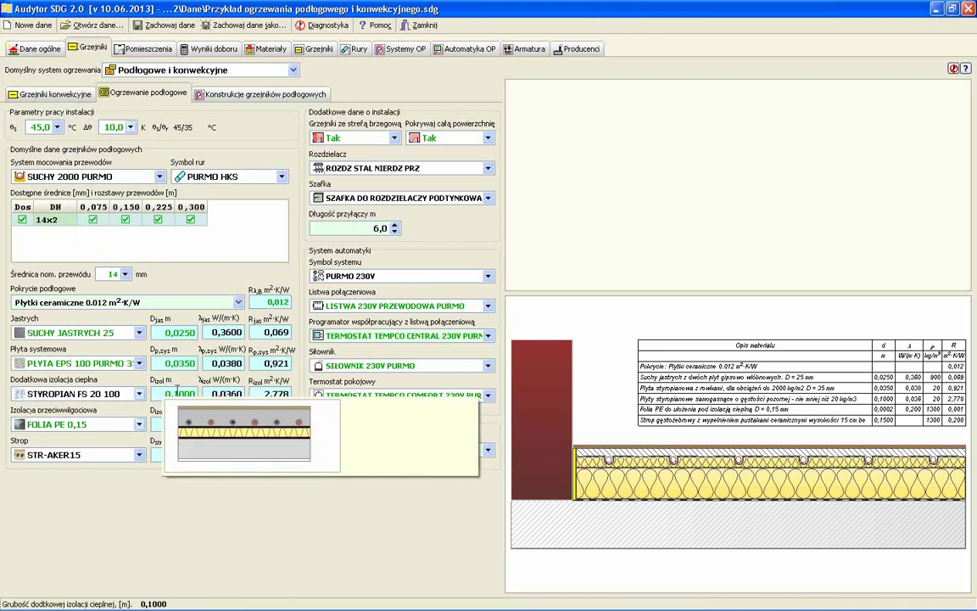
# - Compare the three floor heater constructions and view the pipe fixing systems available for PŁYTKI NAD POWINICĄ
pyautogui.click(254, 94)
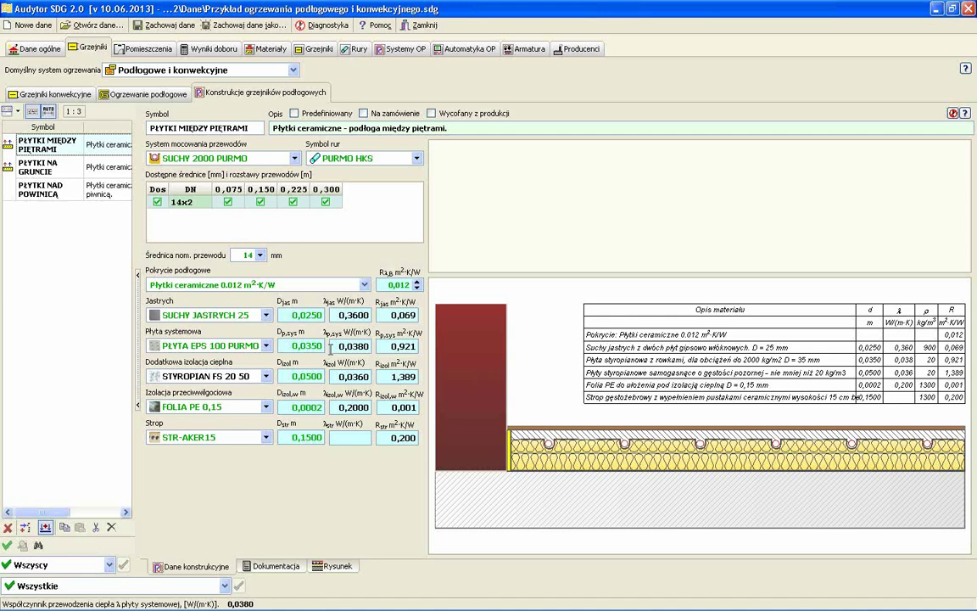
pyautogui.click(51, 168)
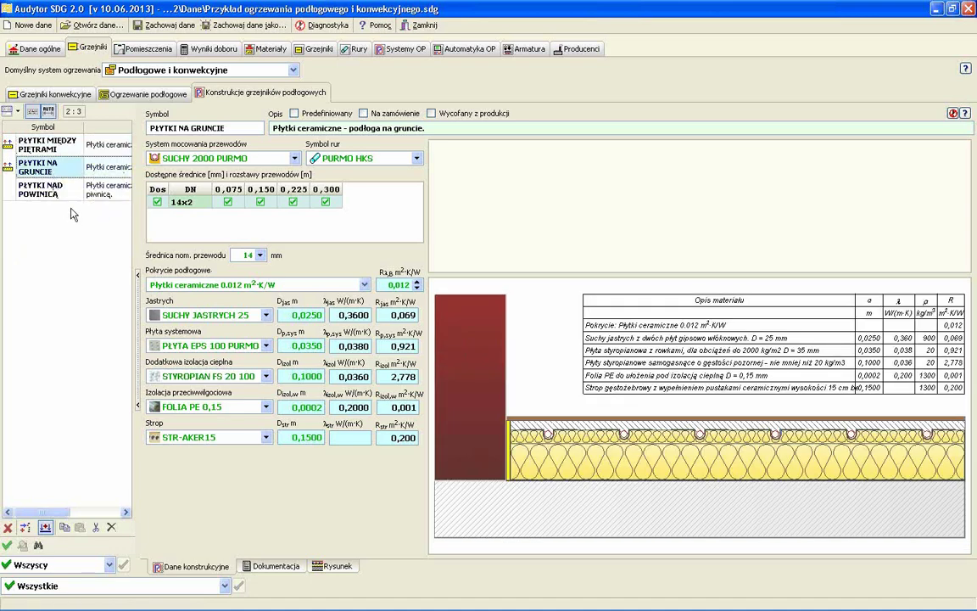
pyautogui.click(52, 194)
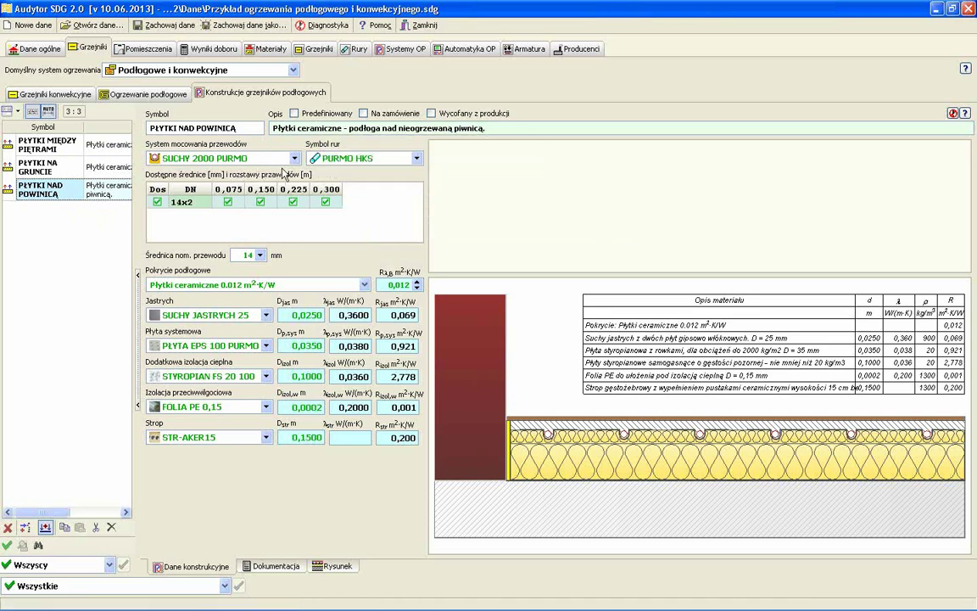
pyautogui.click(290, 161)
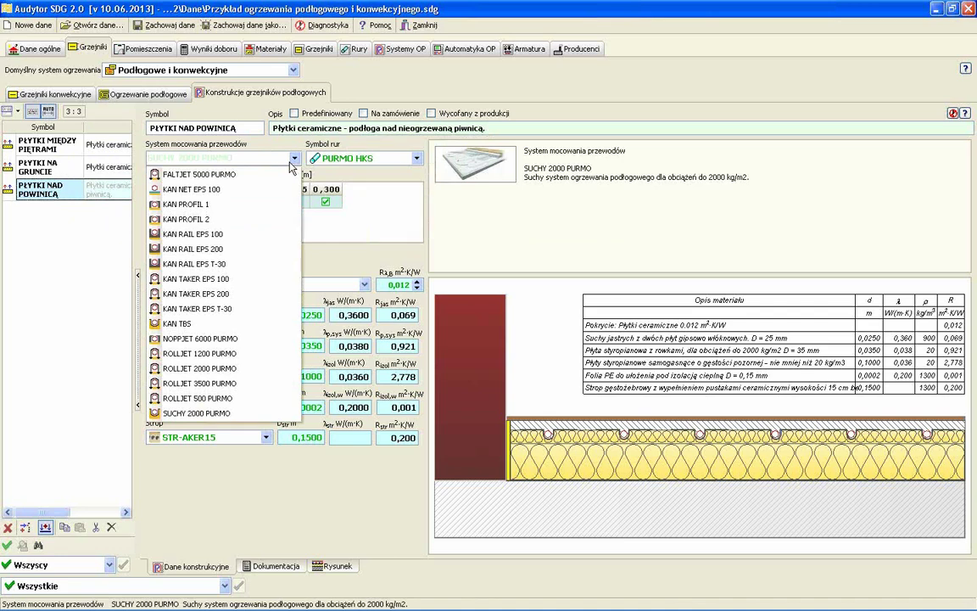
pyautogui.click(292, 160)
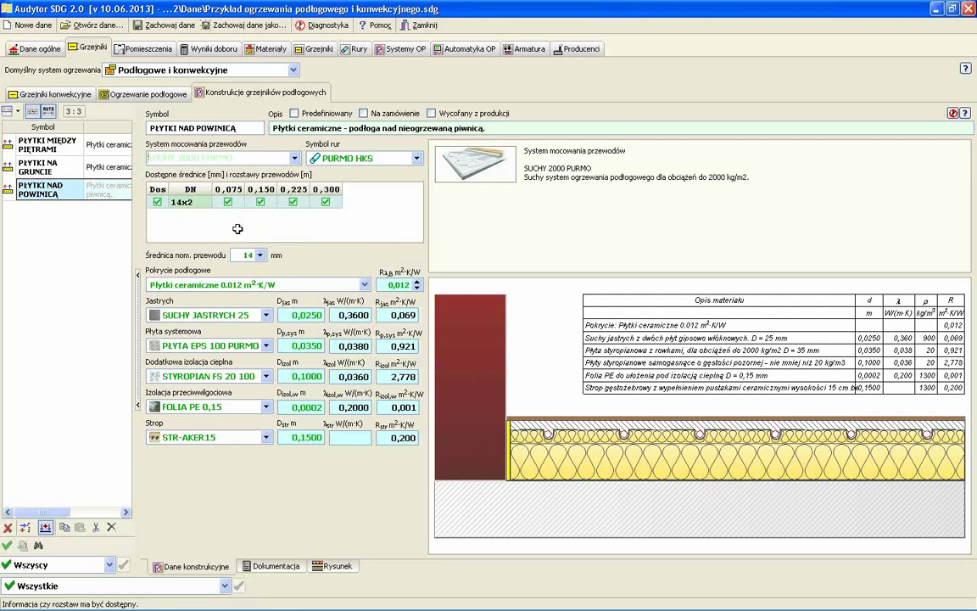
# - Set the availability of the 0,300 m spacing for the 14x2 pipe to Nie in the PŁYTKI NAD POWINICĄ construction
pyautogui.click(326, 205)
pyautogui.click(336, 202)
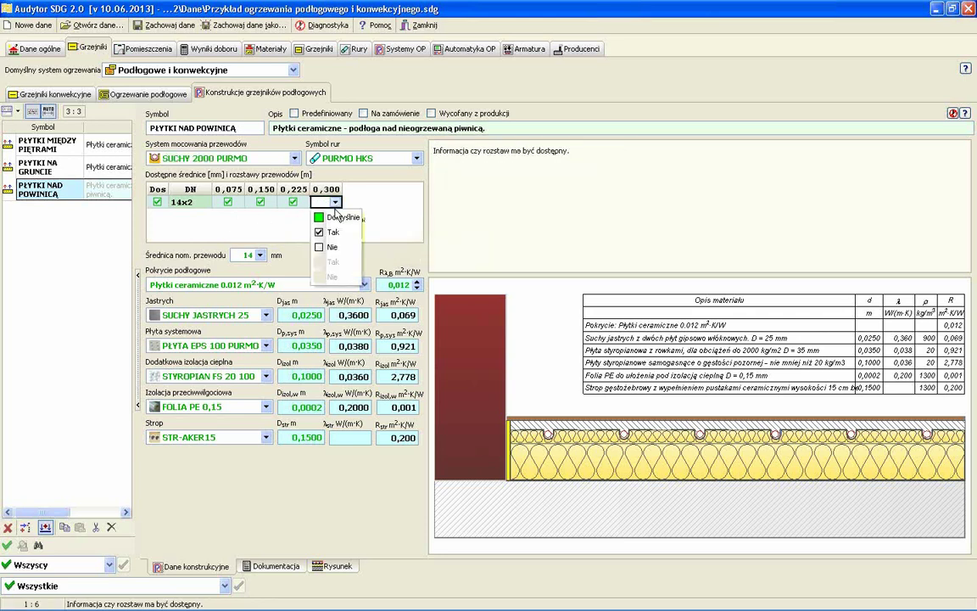
pyautogui.click(338, 245)
pyautogui.press('Left')
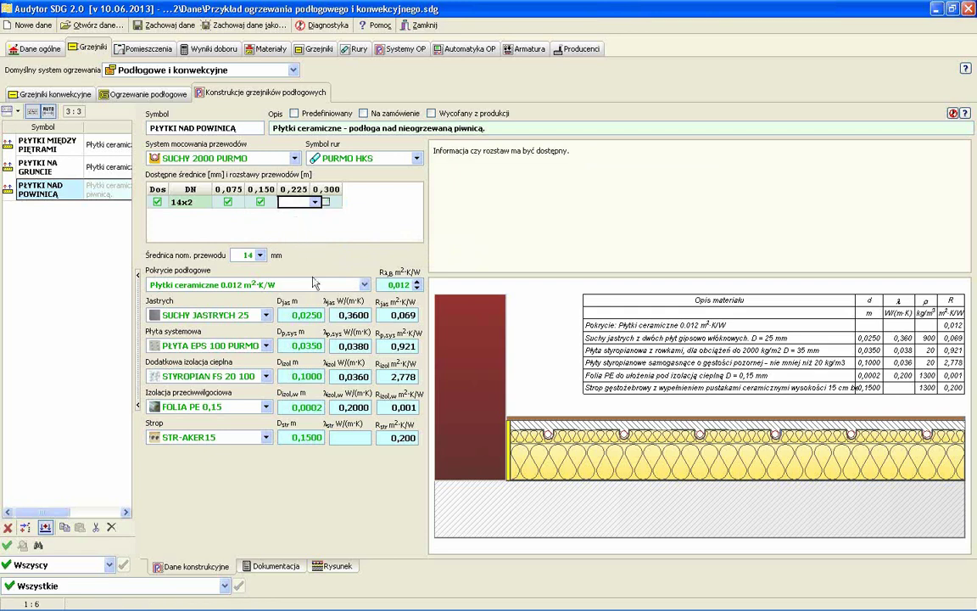
pyautogui.press('Tab')
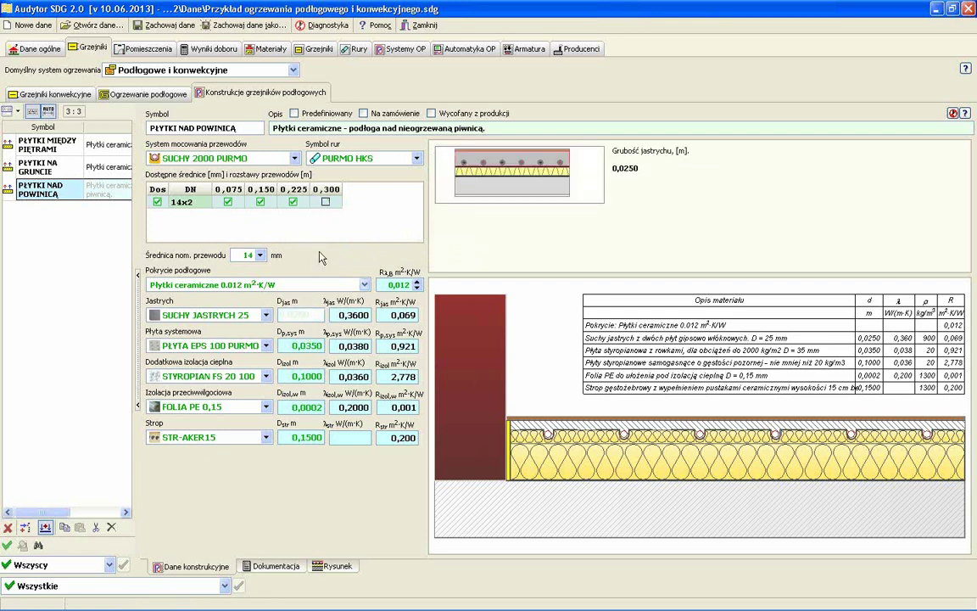
# - Clear the entry for the 0,300 m pipe spacing to restore its default availability
pyautogui.click(326, 207)
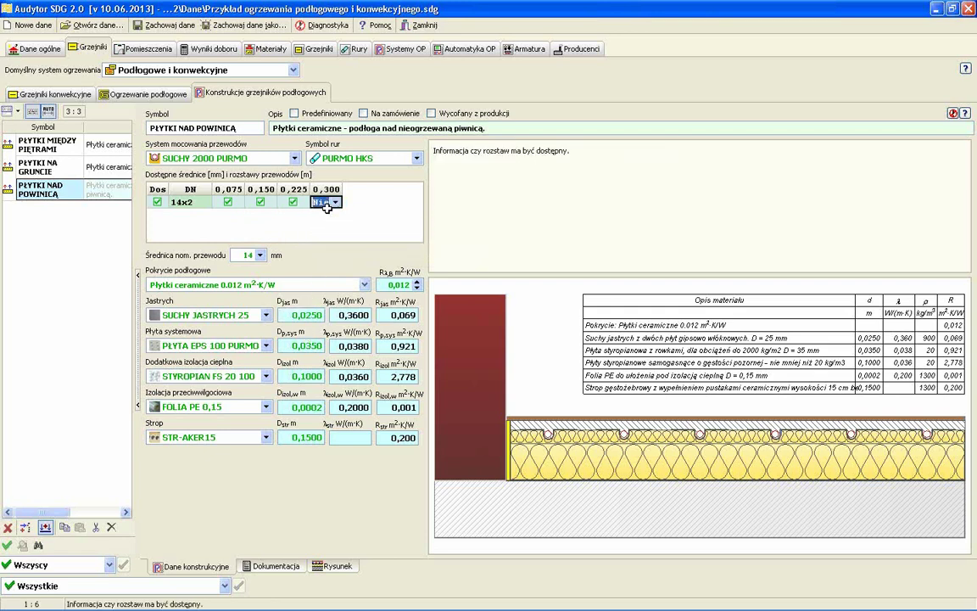
pyautogui.press('Delete')
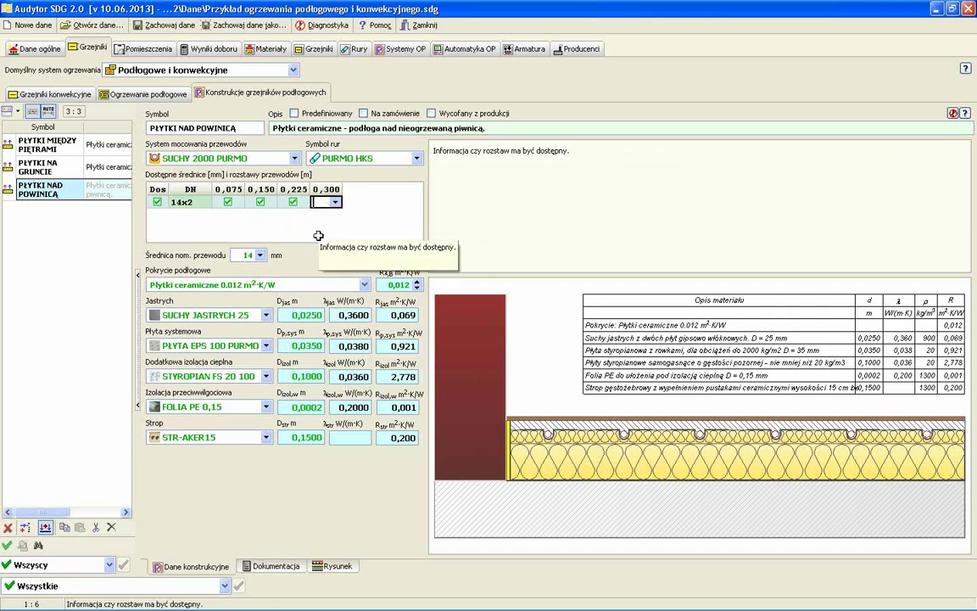
pyautogui.press('Tab')
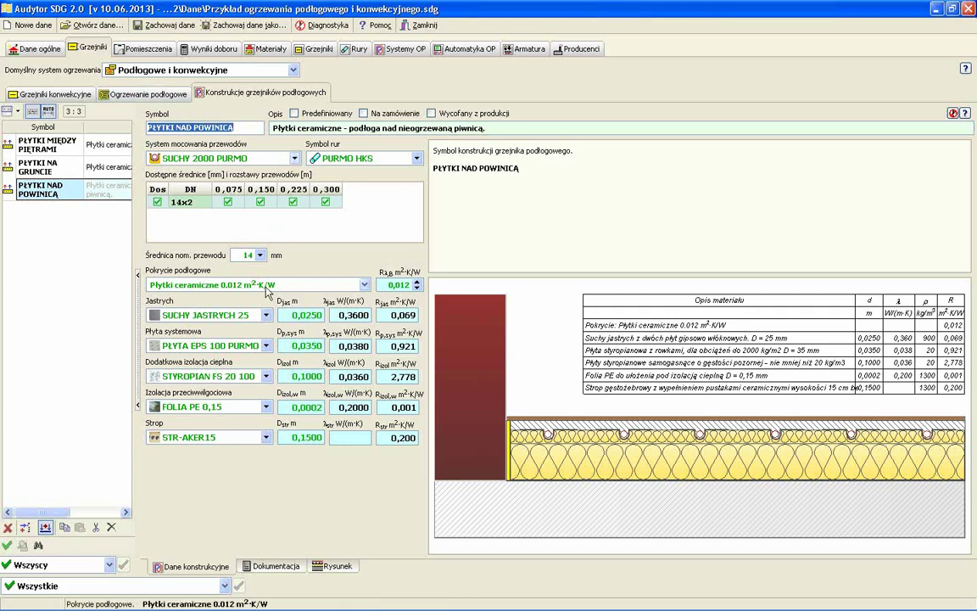
# - Examine the available floor coverings and set the covering of PŁYTKI NAD POWINICĄ to Użytkownika
pyautogui.click(362, 287)
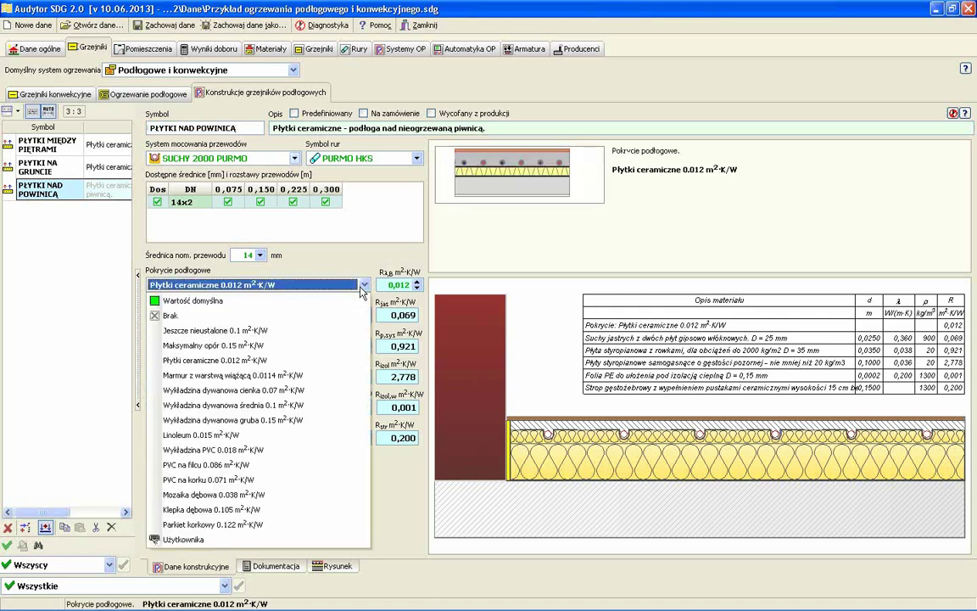
pyautogui.click(362, 287)
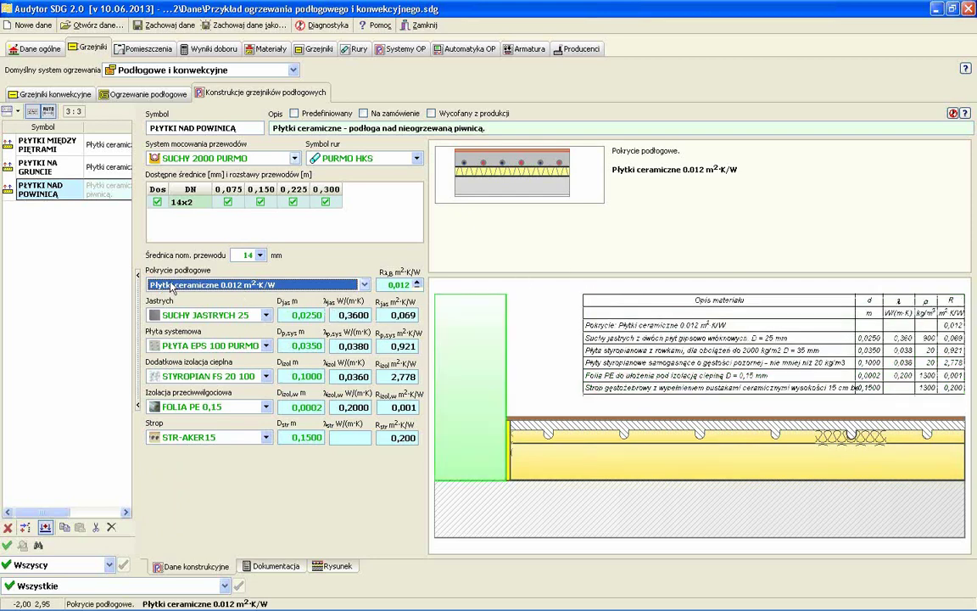
pyautogui.click(366, 285)
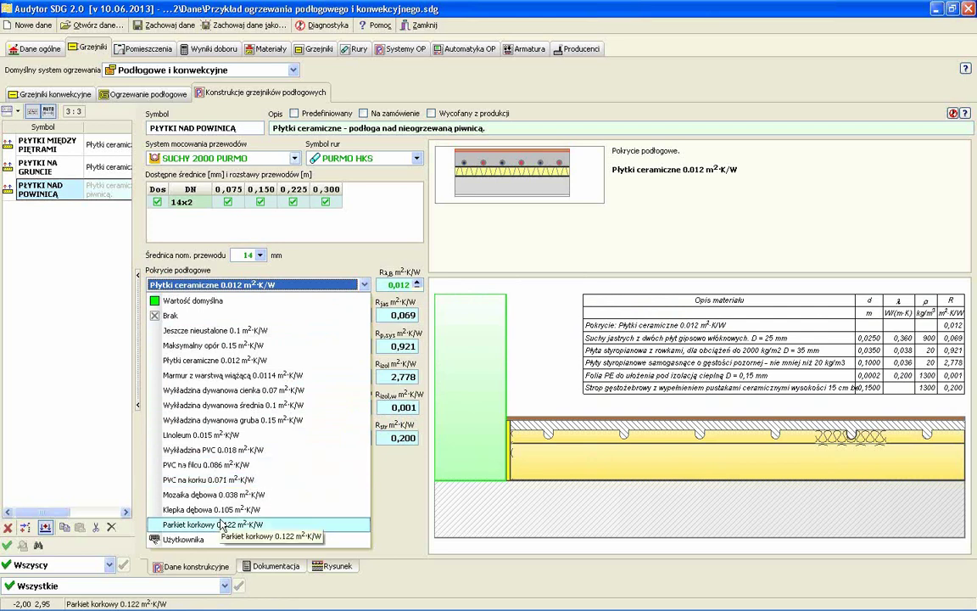
pyautogui.click(187, 539)
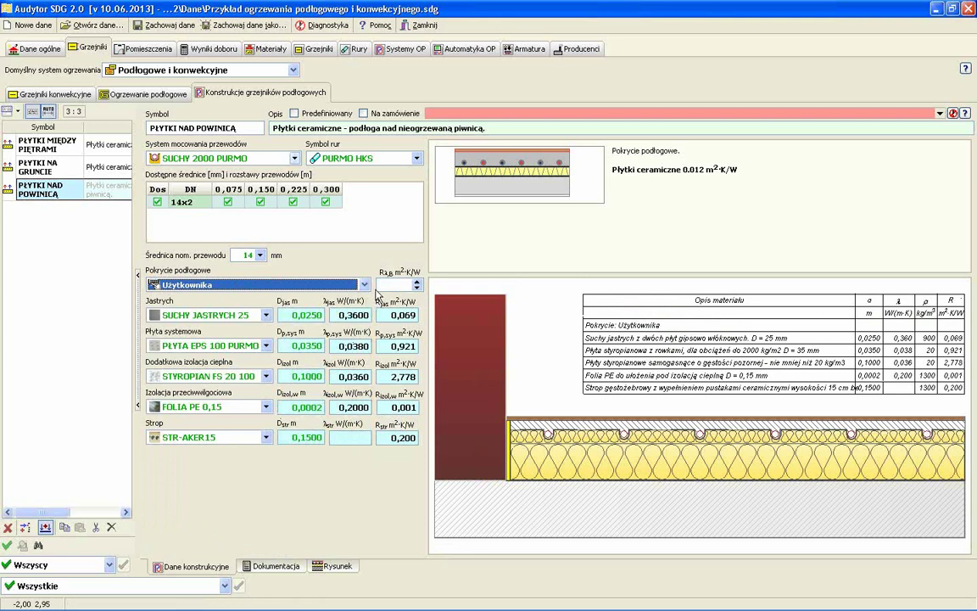
pyautogui.moveTo(383, 287)
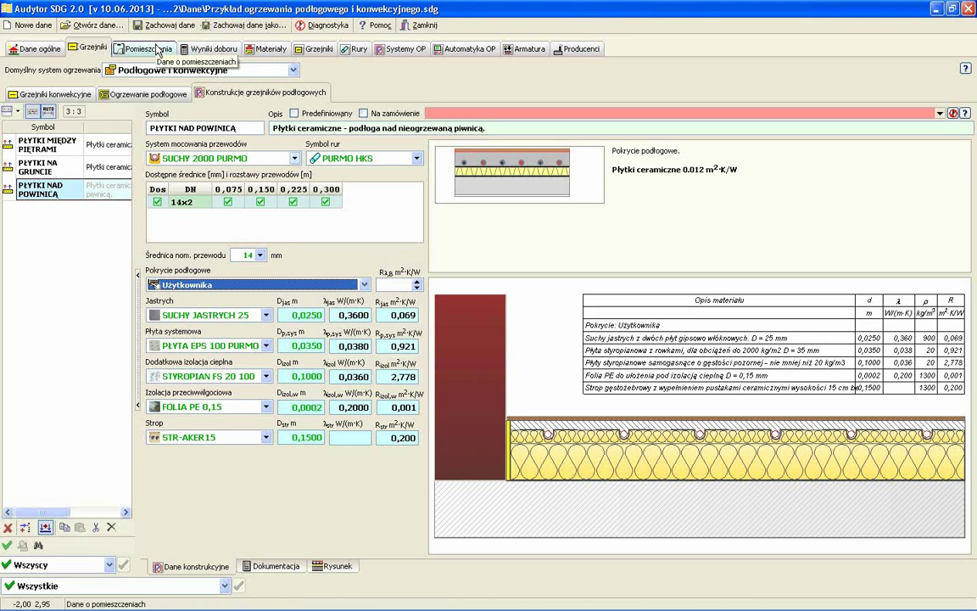
# - Try to switch to the room data, dismiss the error and start entering the floor covering resistance with 0
pyautogui.click(158, 51)
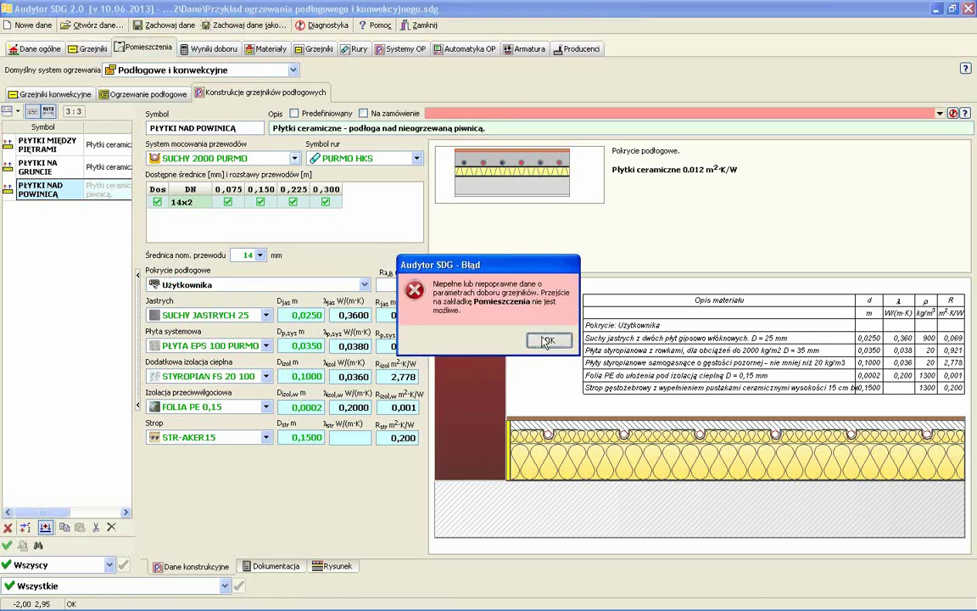
pyautogui.press('Return')
pyautogui.click(335, 287)
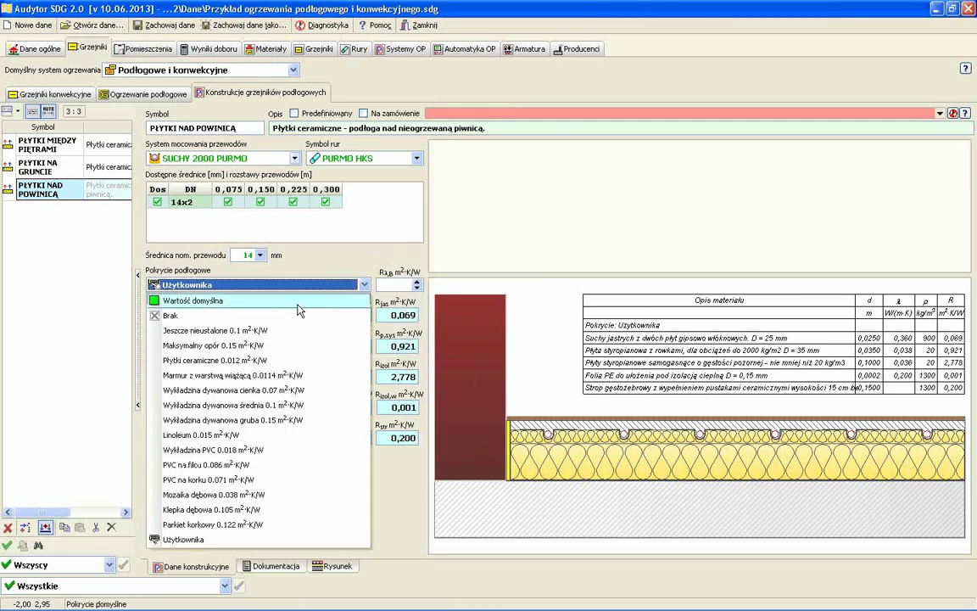
pyautogui.click(393, 284)
pyautogui.click(394, 284)
pyautogui.write('0')
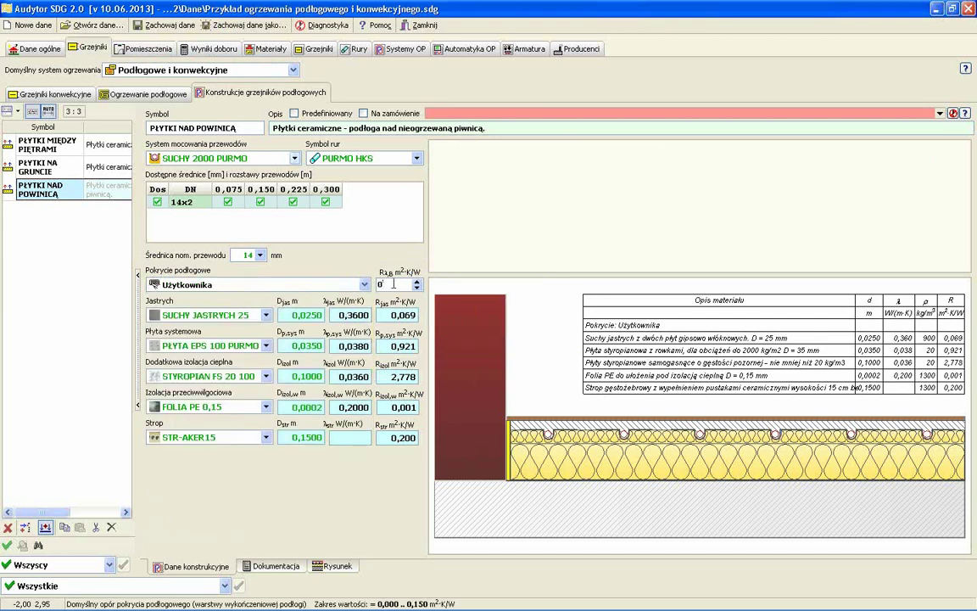
# - Reopen Przykład ogrzewania podłogowego i konwekcyjnego.sdg without saving to discard the floor covering changes
pyautogui.click(90, 25)
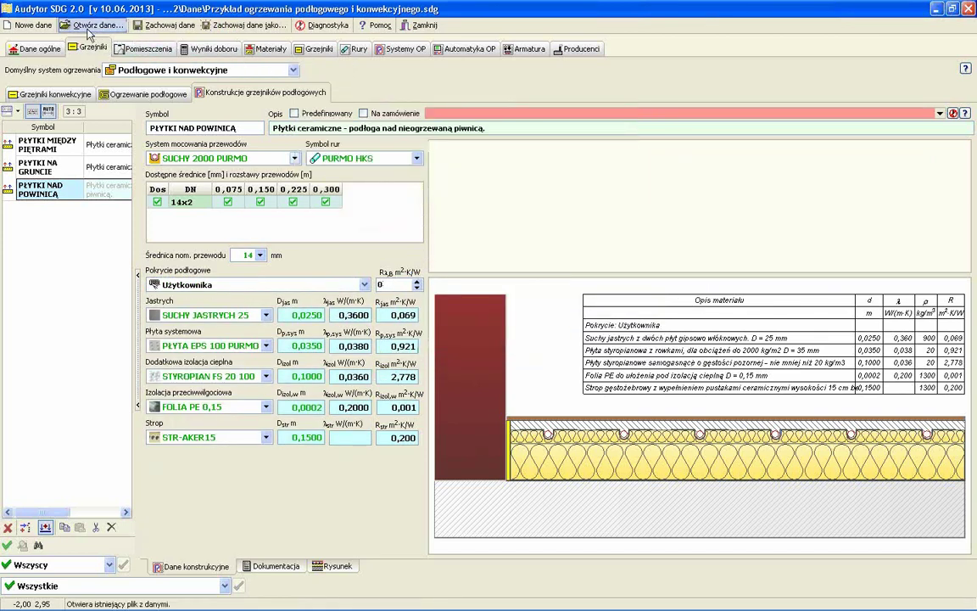
pyautogui.click(499, 340)
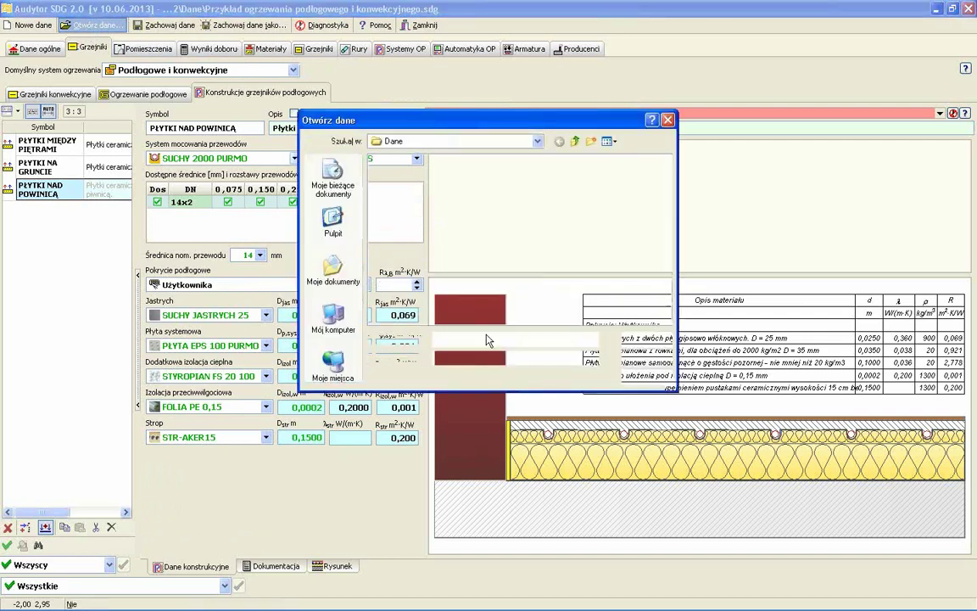
pyautogui.doubleClick(486, 184)
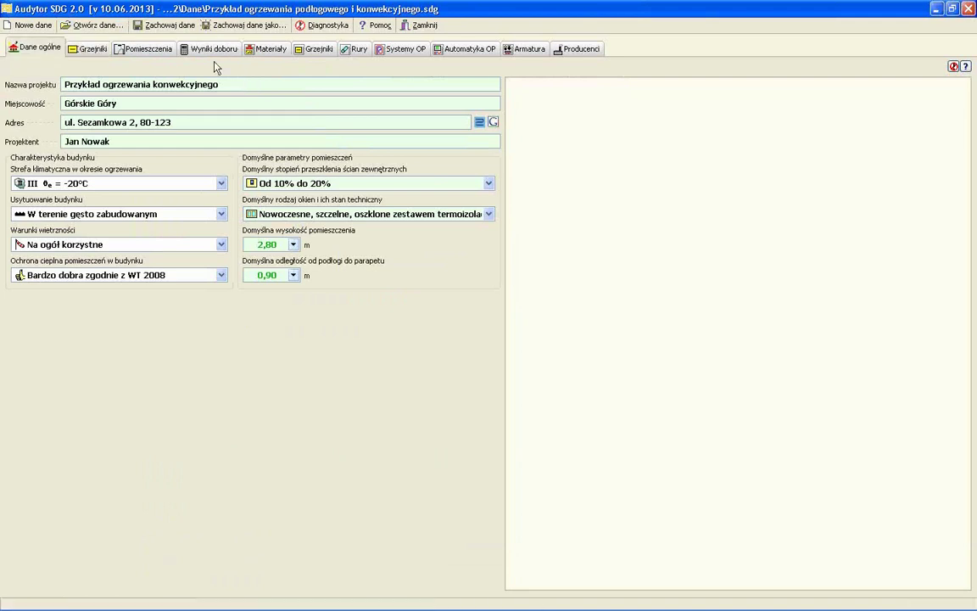
# - Open the data of room 1 (Salon) and examine its floor heating loops, including the total pipe length Ltot and the limit Lmax
pyautogui.click(149, 49)
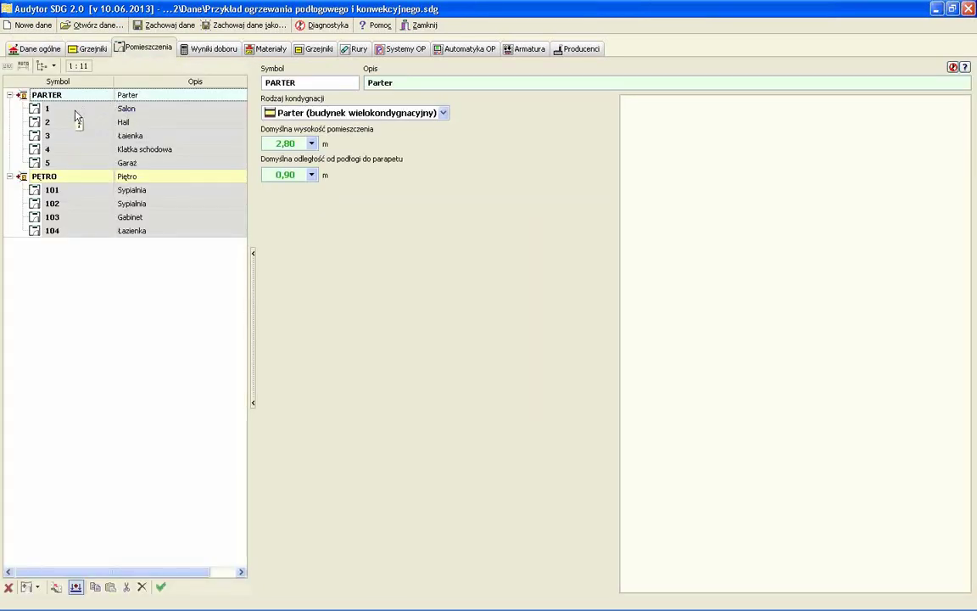
pyautogui.click(75, 110)
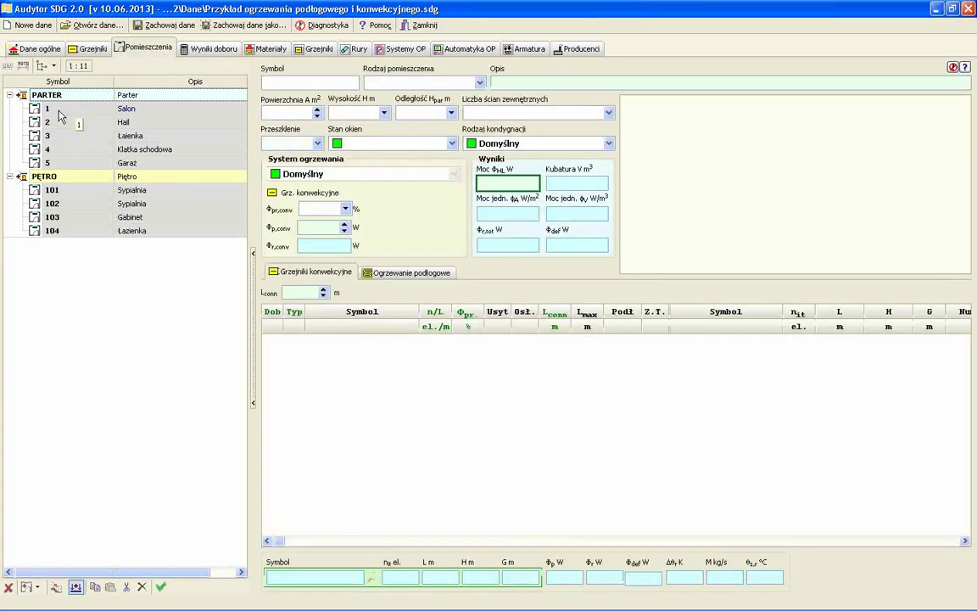
pyautogui.click(56, 115)
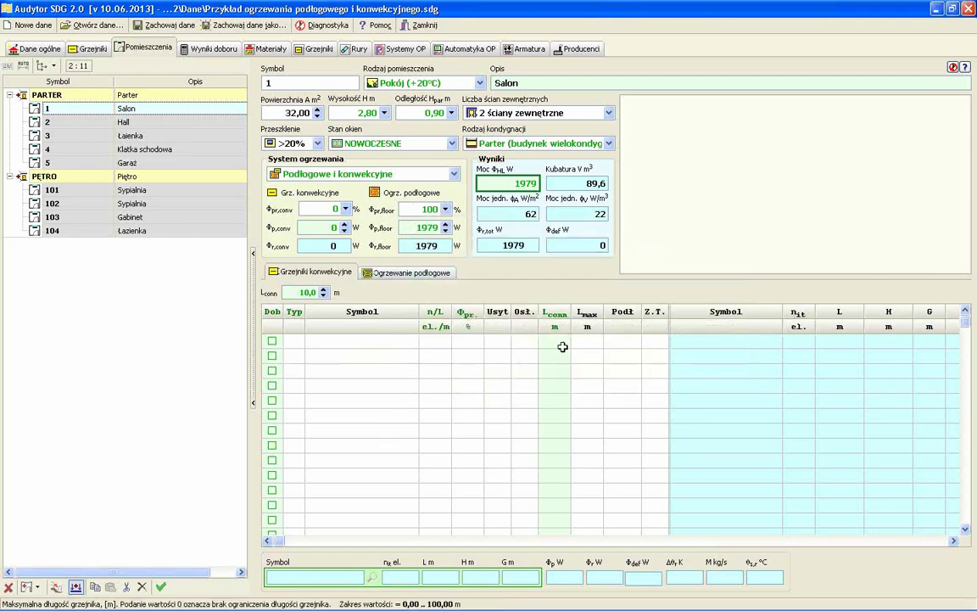
pyautogui.click(413, 278)
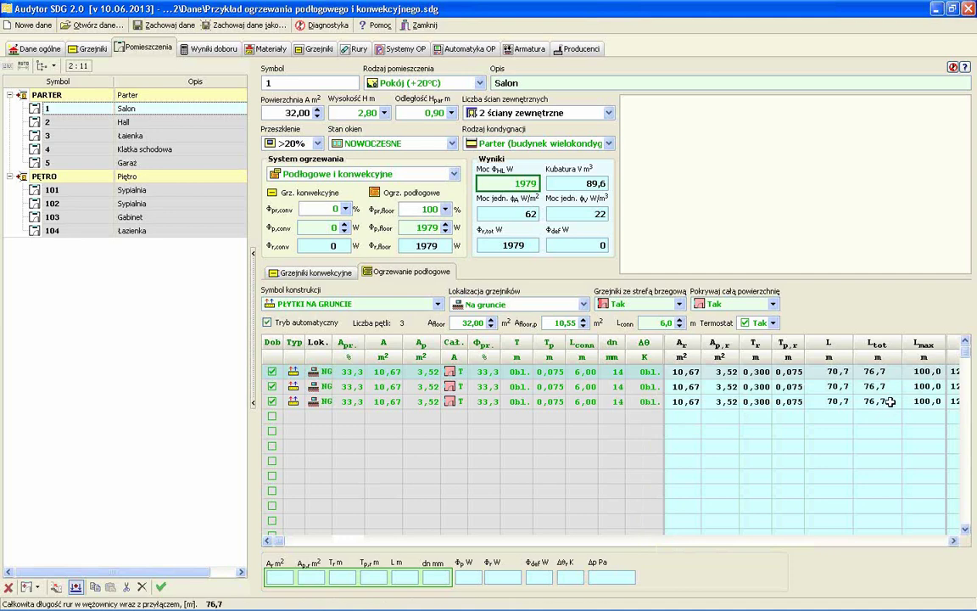
pyautogui.moveTo(888, 389)
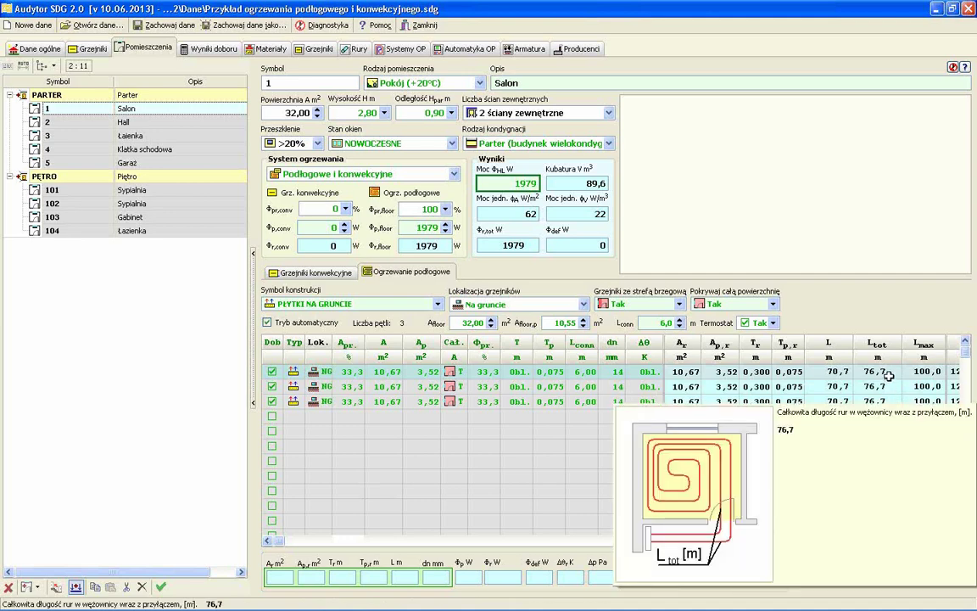
pyautogui.moveTo(924, 375)
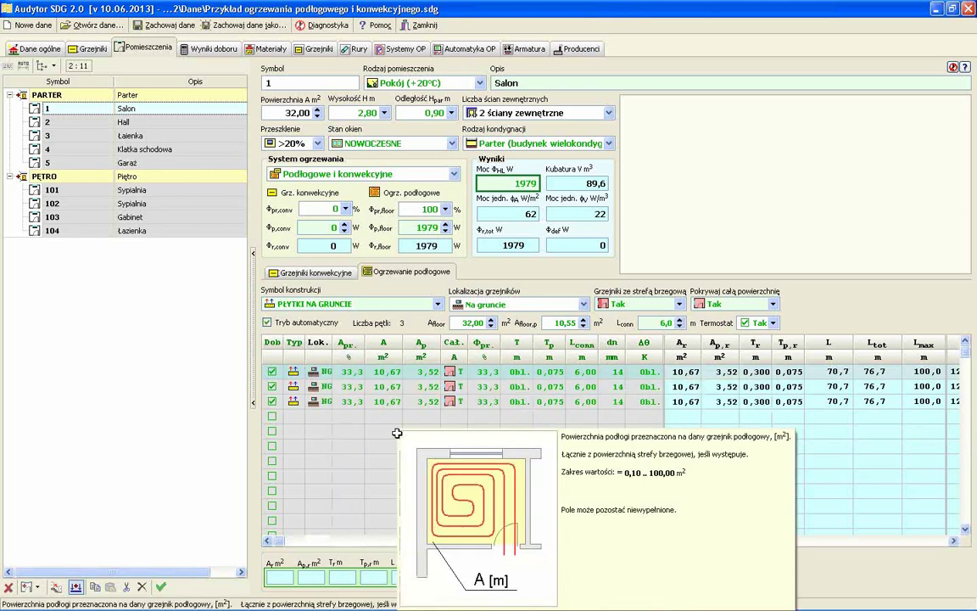
# - Try excluding the third floor heating loop of room 1 (Salon) with automatic mode off, and restore automatic mode
pyautogui.click(268, 323)
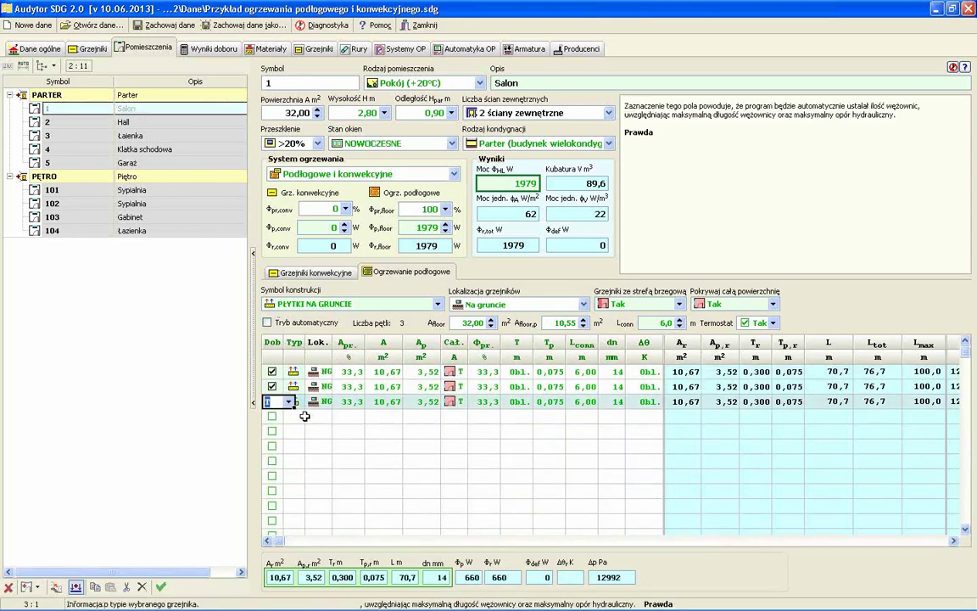
pyautogui.write('n')
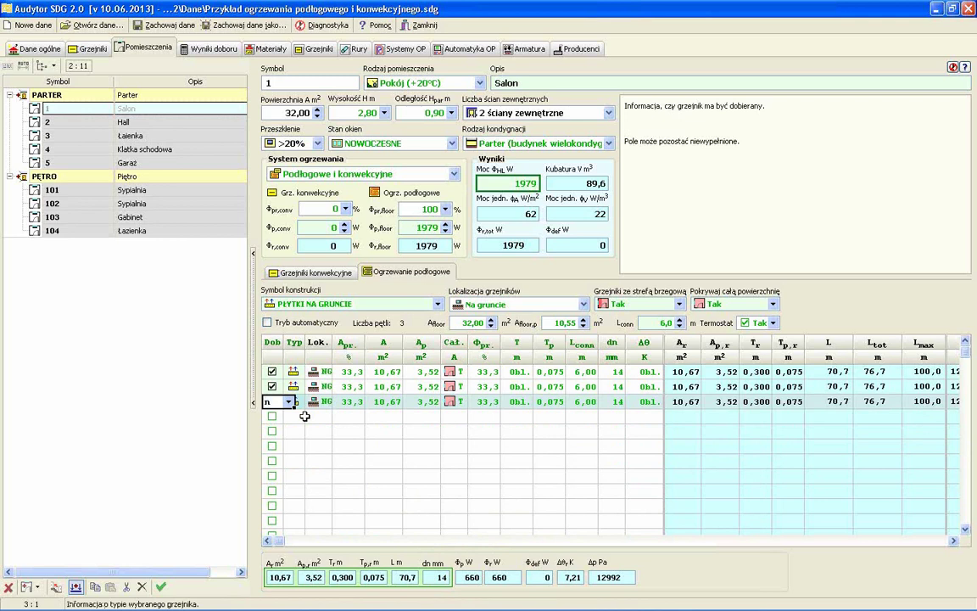
pyautogui.press('Return')
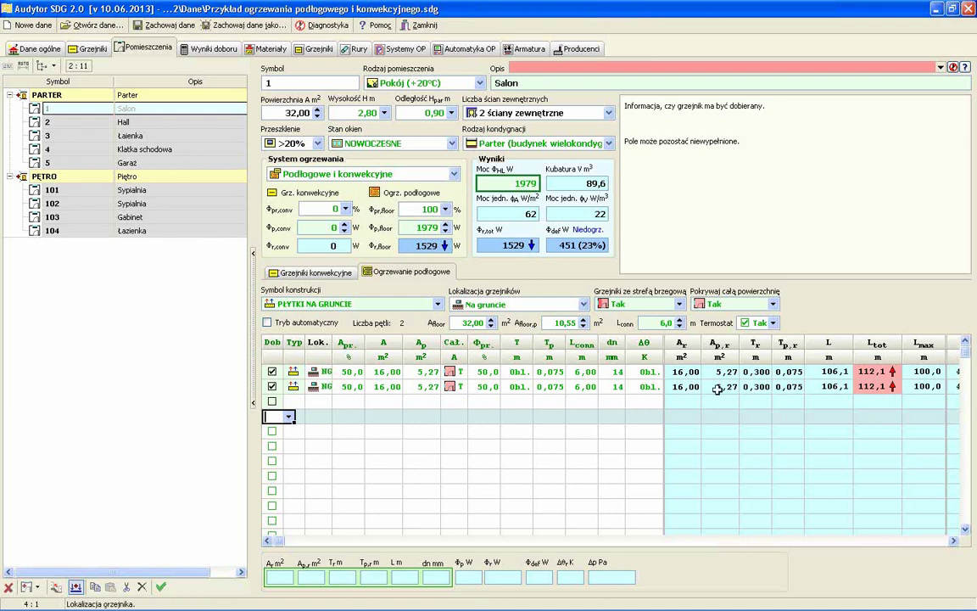
pyautogui.moveTo(846, 349)
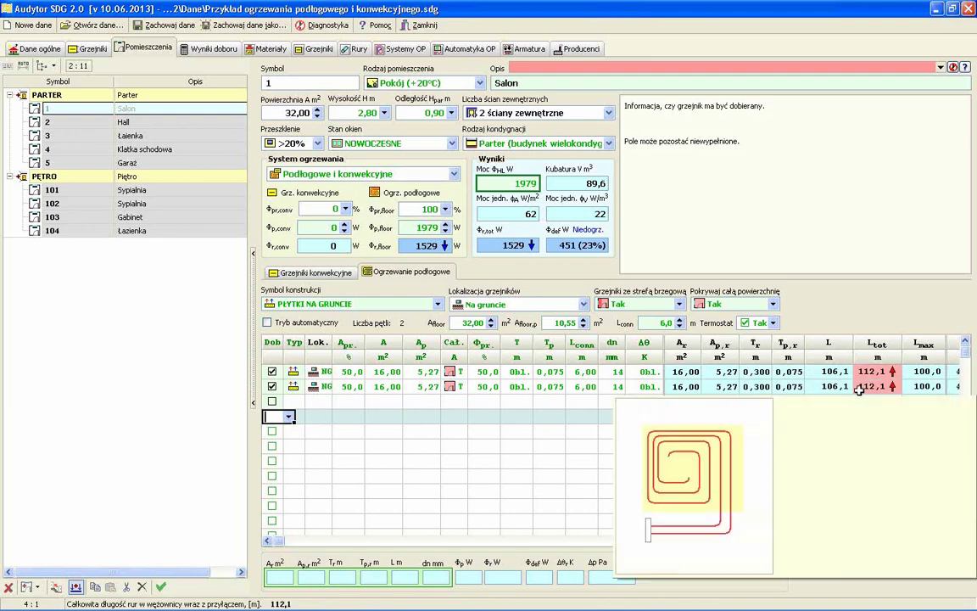
pyautogui.click(268, 323)
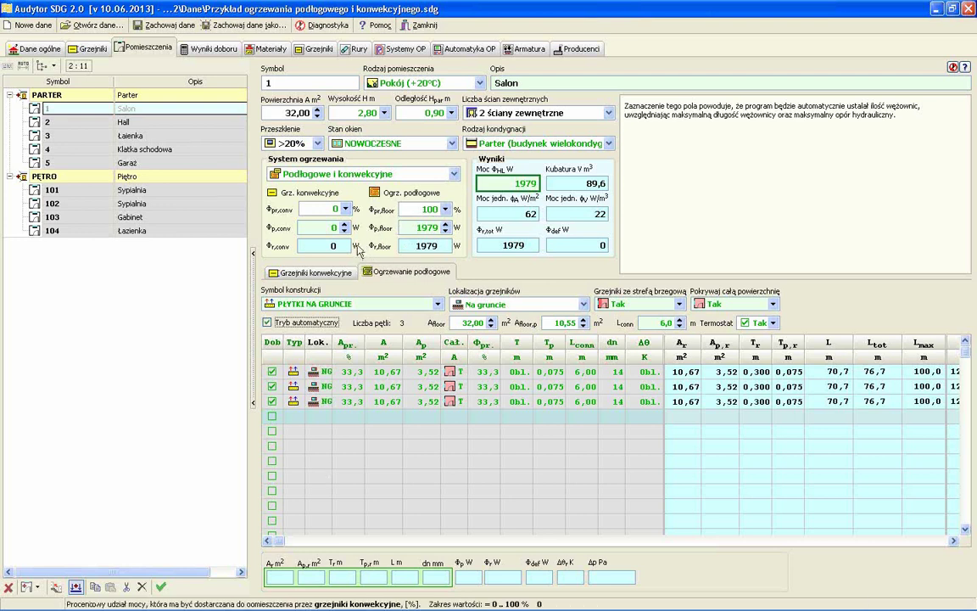
# - Open the selection results, view the project diagnostics, and review the report from the building data through the floor heaters of rooms 1 and 2
pyautogui.click(215, 51)
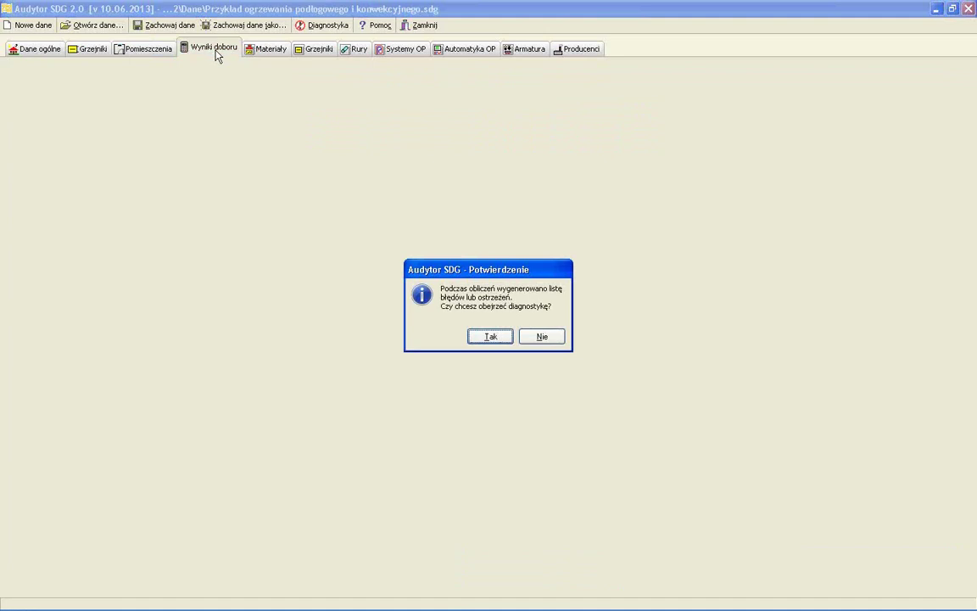
pyautogui.click(503, 341)
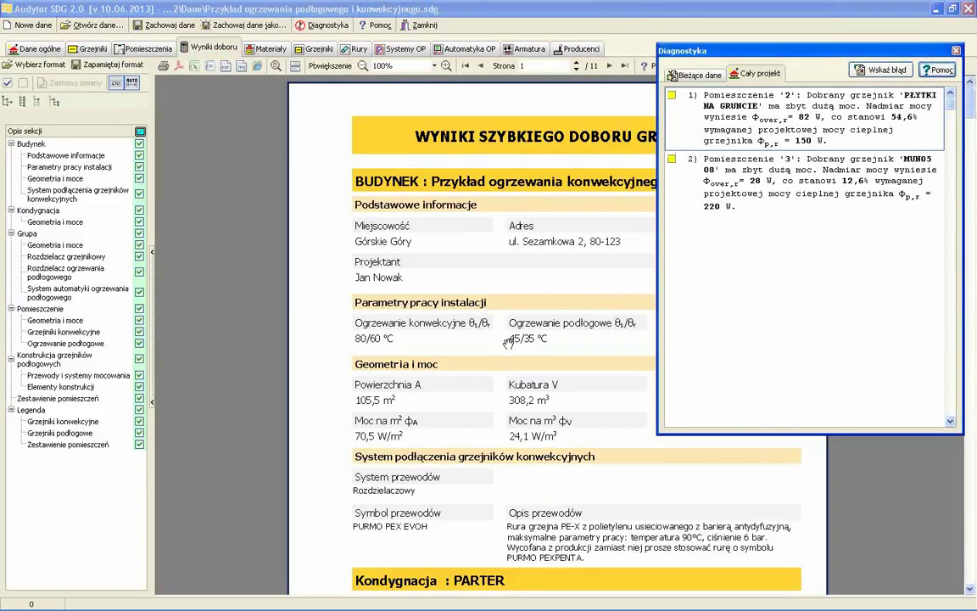
pyautogui.click(956, 51)
pyautogui.scroll(-3, 972, 225)
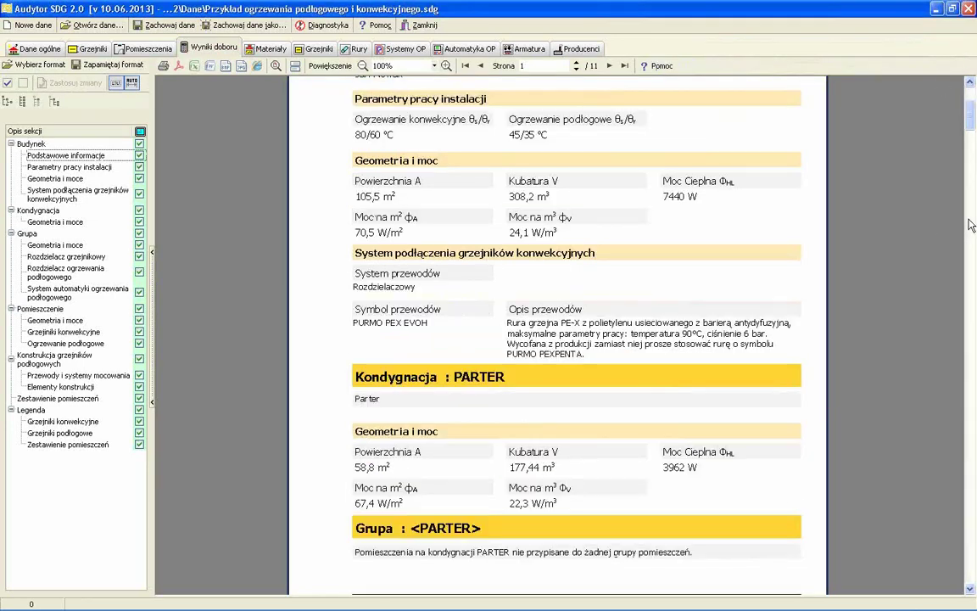
pyautogui.scroll(-3, 971, 227)
pyautogui.scroll(-3, 971, 233)
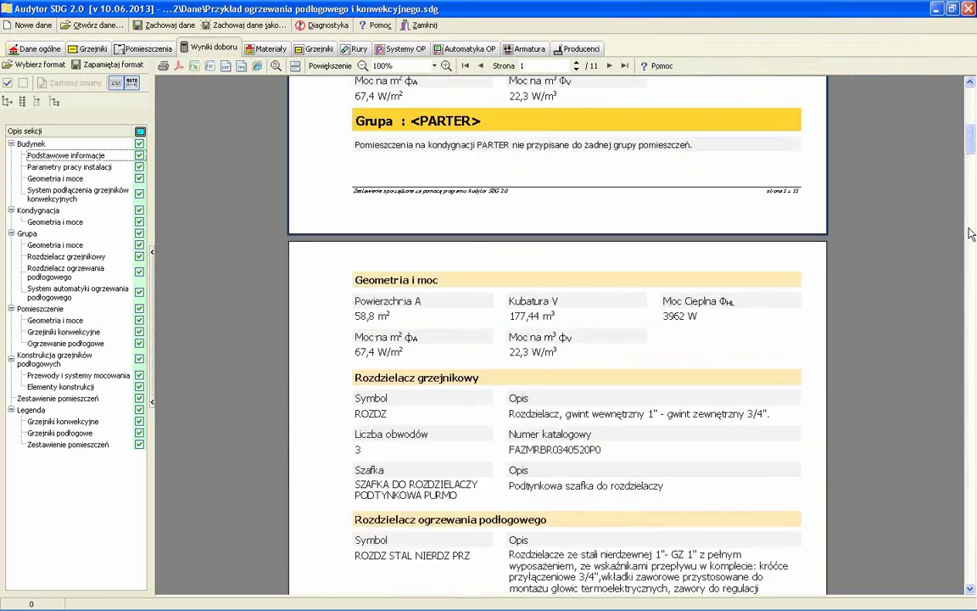
pyautogui.scroll(-3, 971, 263)
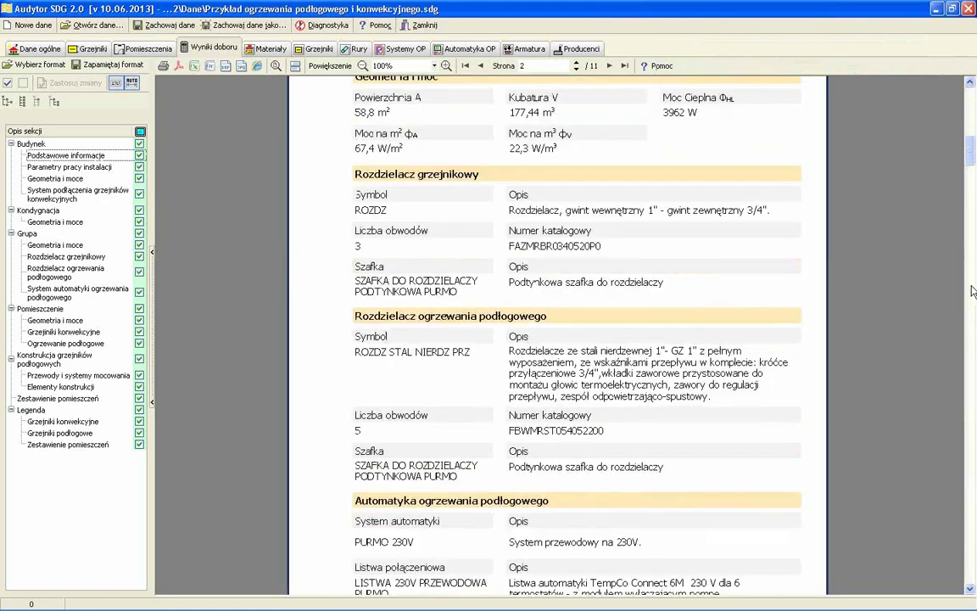
pyautogui.scroll(-10, 971, 289)
pyautogui.scroll(-3, 973, 291)
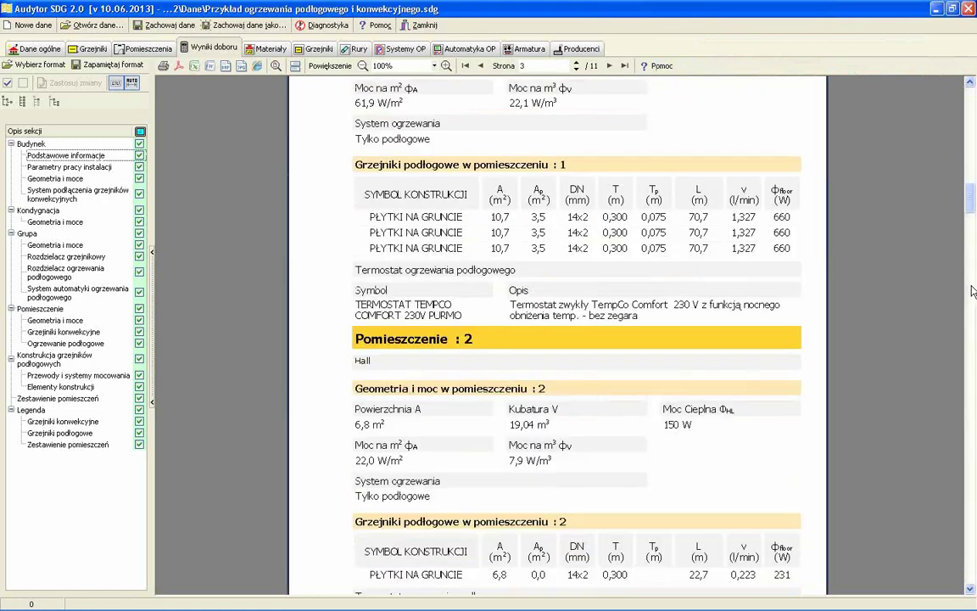
# - Open the materials list without viewing the diagnostics and examine its items from floor heating elements through to the building's cost summary
pyautogui.click(267, 49)
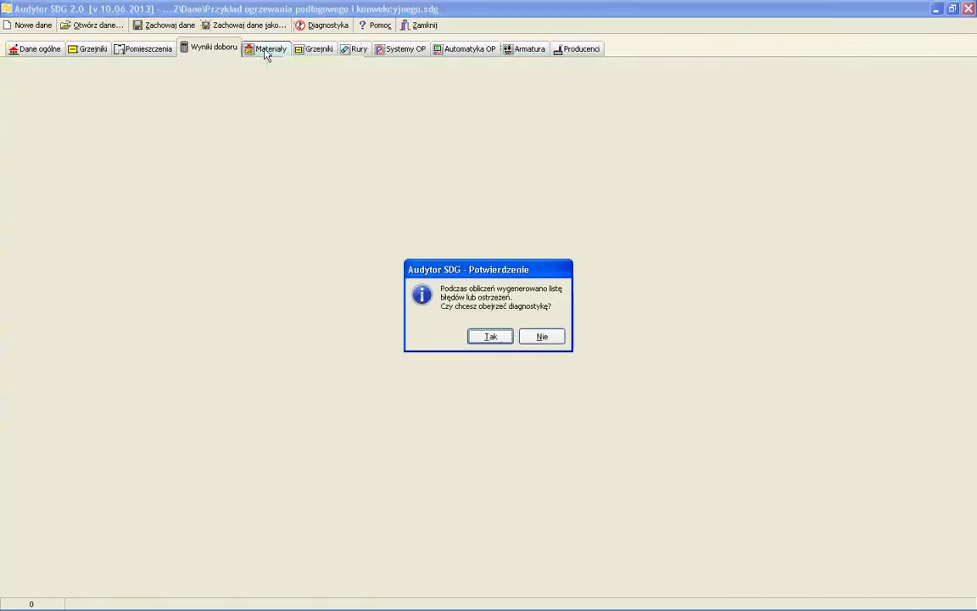
pyautogui.click(542, 337)
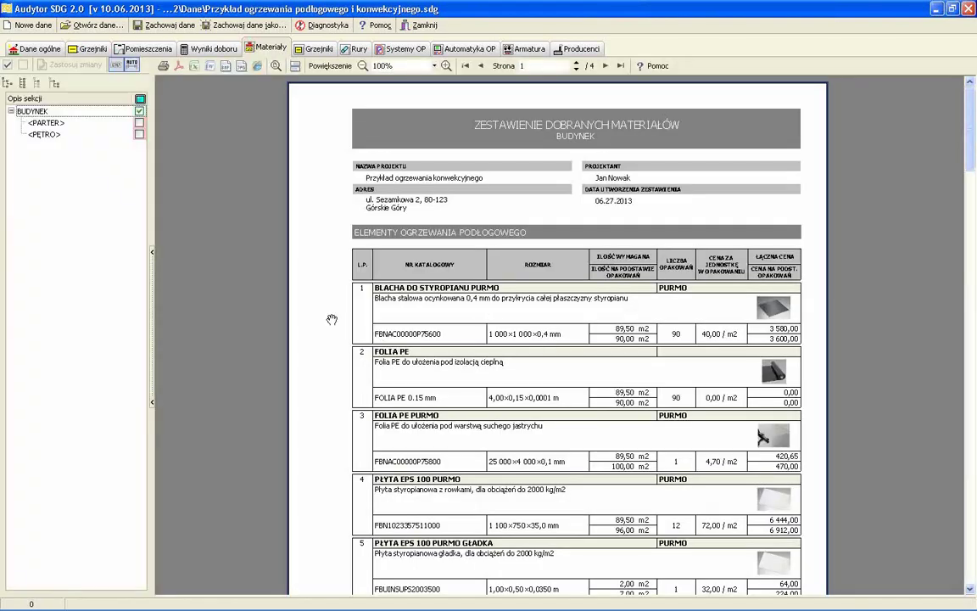
pyautogui.scroll(-3, 329, 324)
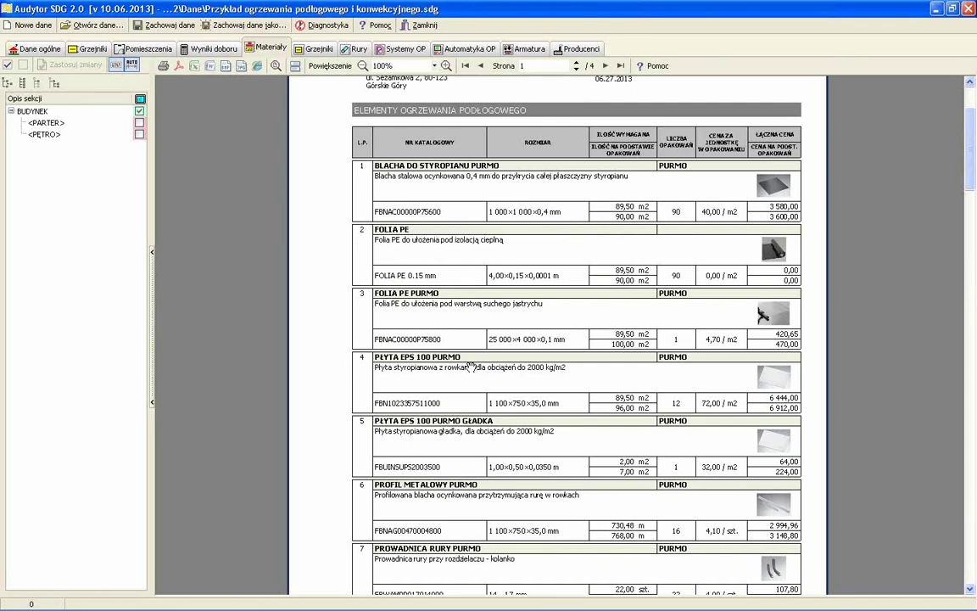
pyautogui.scroll(-3, 468, 366)
pyautogui.scroll(-9, 466, 368)
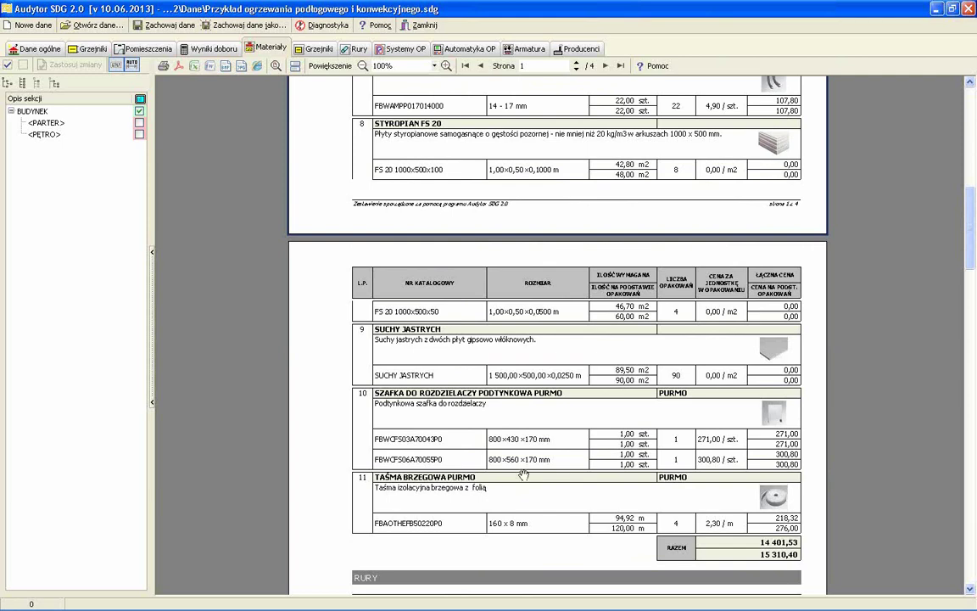
pyautogui.scroll(-3, 517, 509)
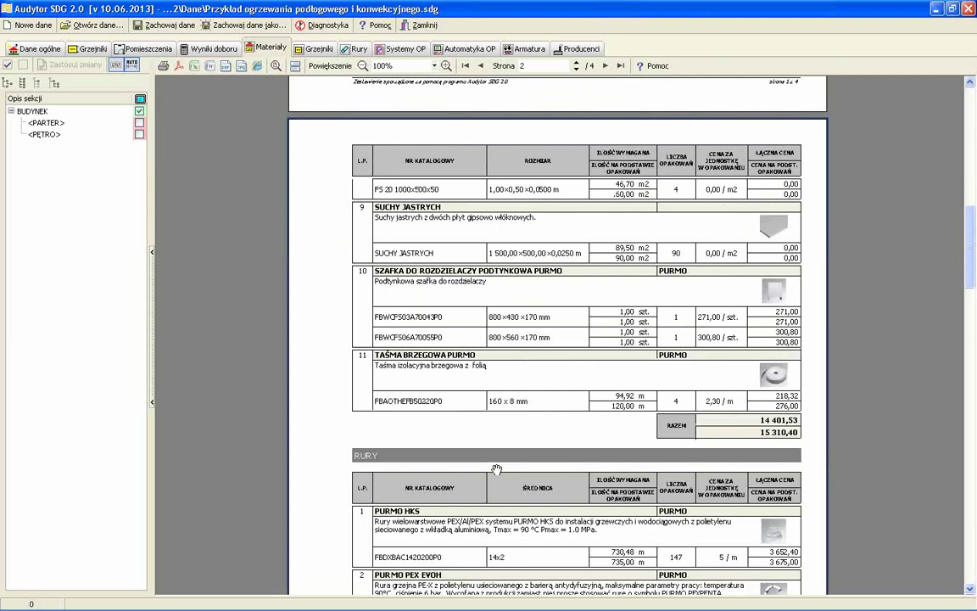
pyautogui.scroll(-9, 447, 421)
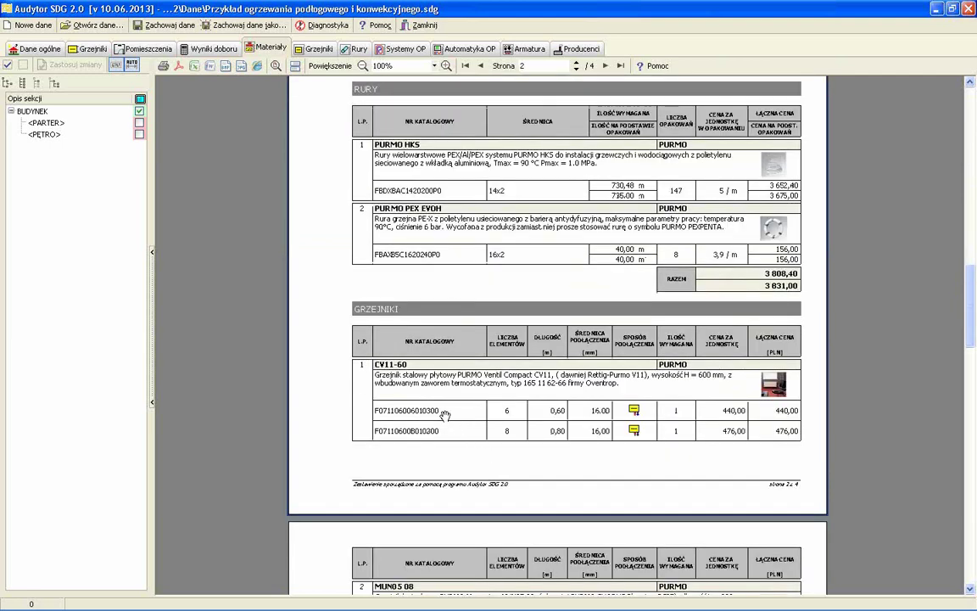
pyautogui.scroll(-6, 445, 414)
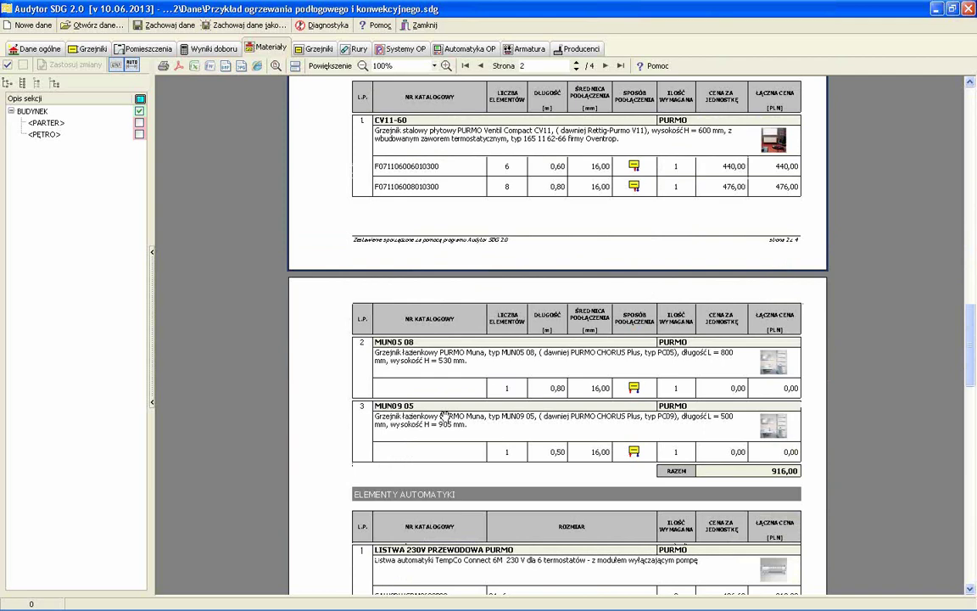
pyautogui.scroll(-12, 443, 414)
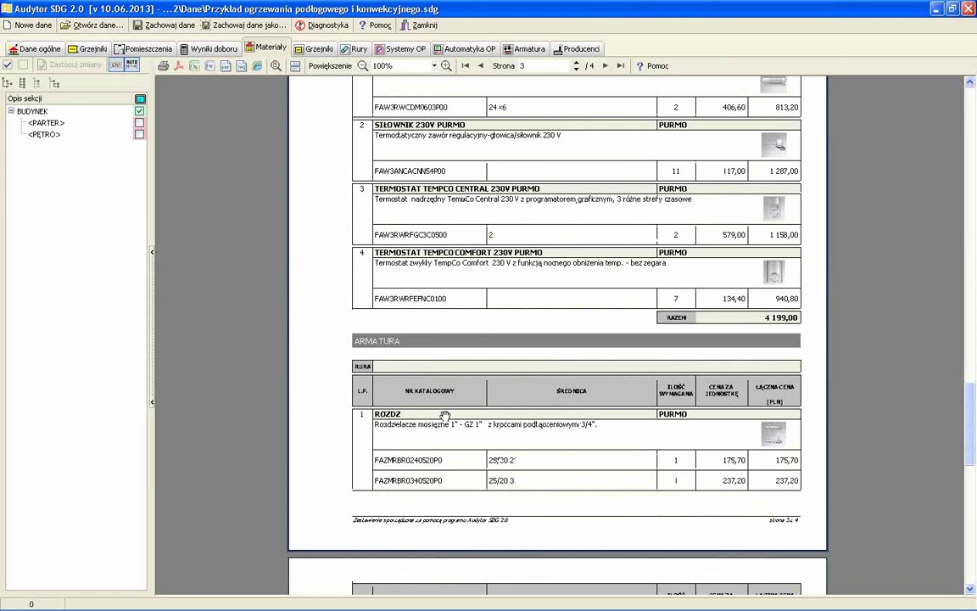
pyautogui.scroll(-9, 444, 414)
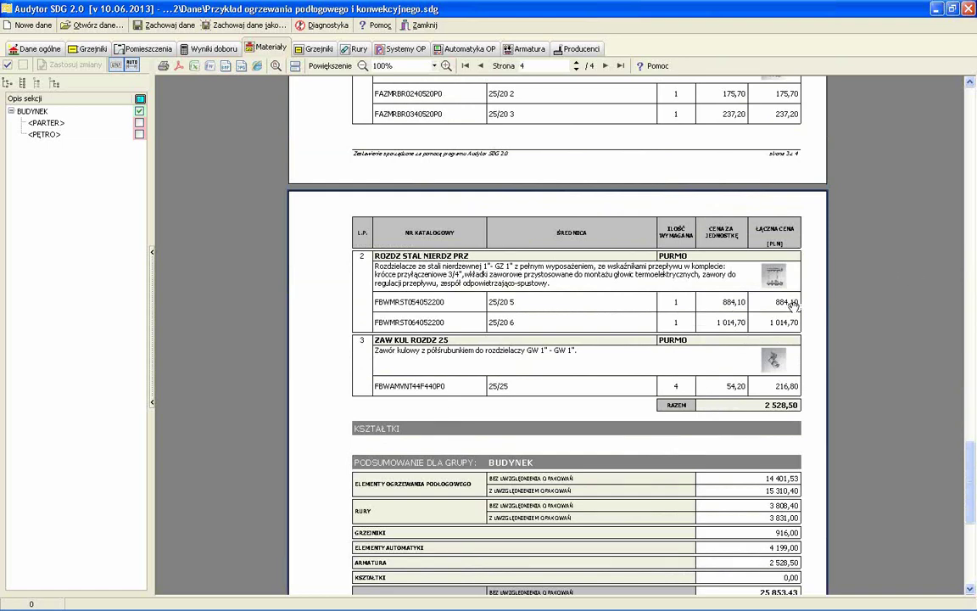
pyautogui.scroll(-3, 788, 357)
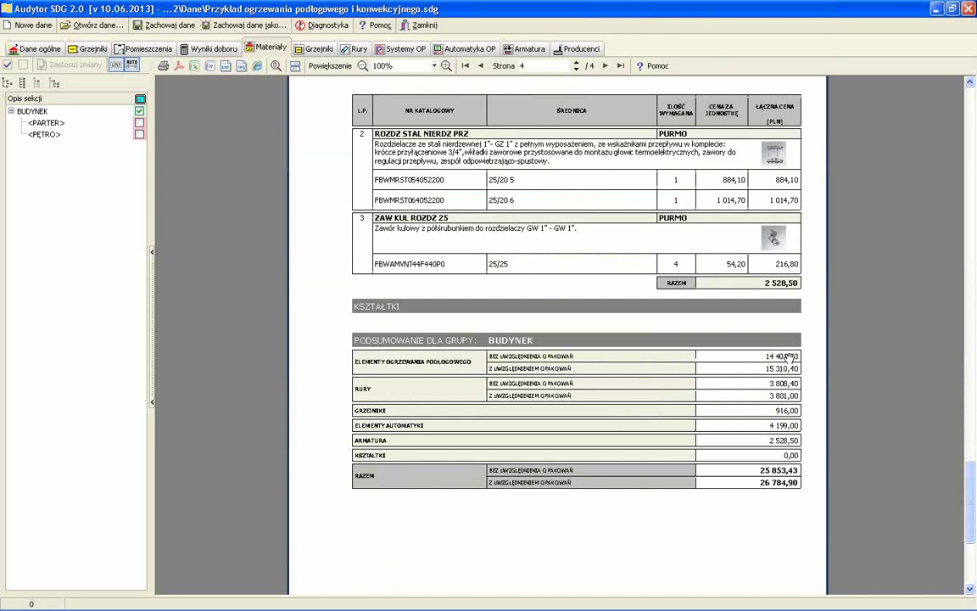